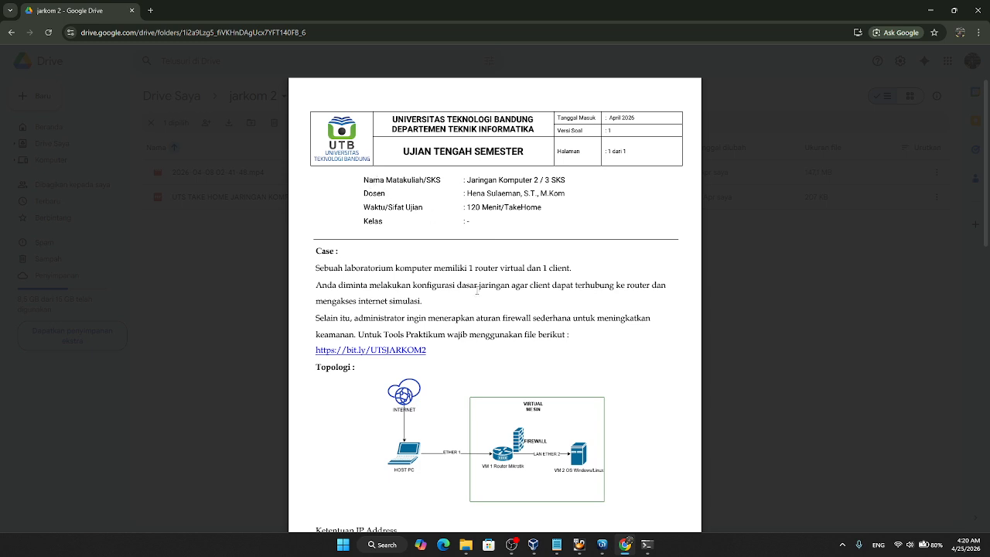
# Step: Review the exam PDF's case, topology, IP address requirements and firewall configuration tasks
pyautogui.scroll(-3, 478, 291)
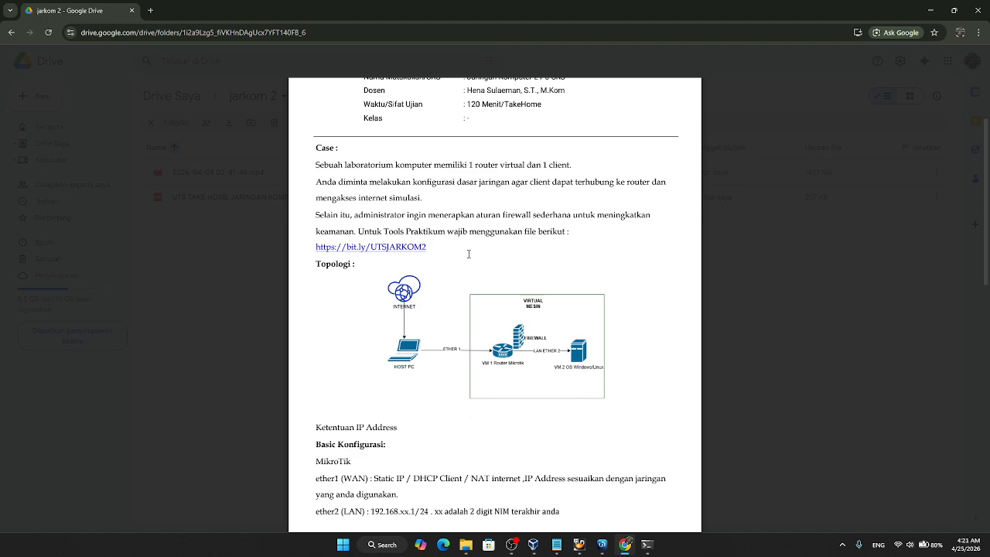
pyautogui.scroll(-5, 503, 216)
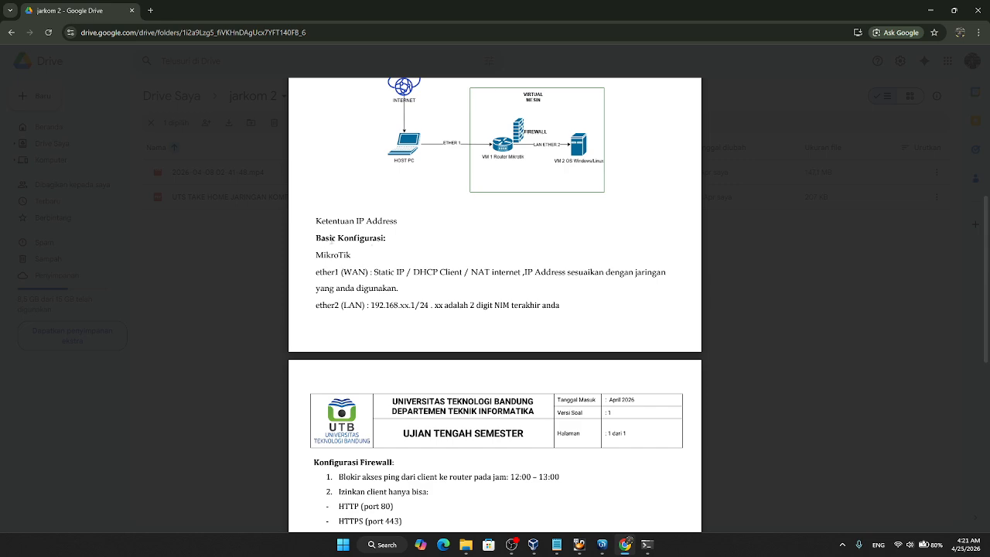
pyautogui.scroll(-5, 523, 299)
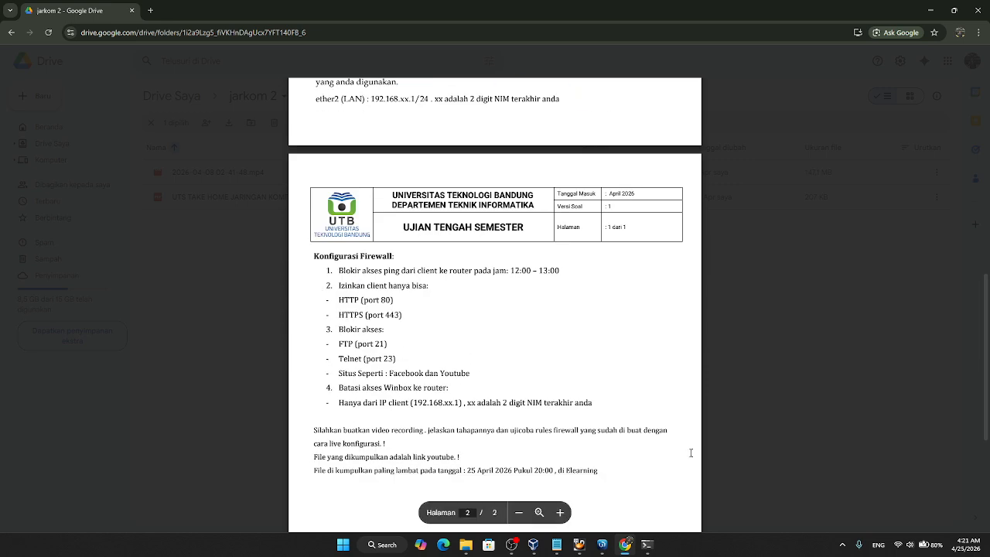
pyautogui.scroll(6, 691, 453)
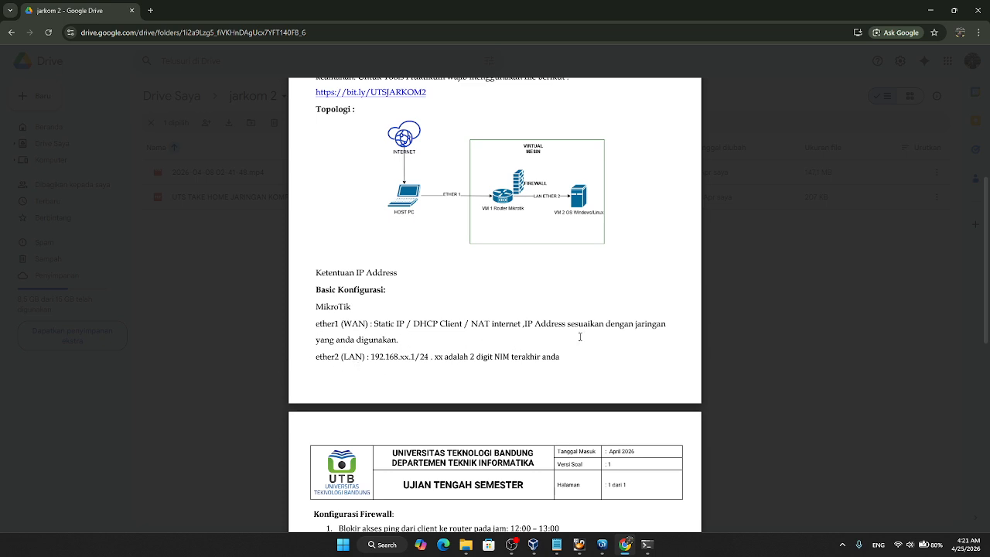
# Step: Switch to VirtualBox Manager, check the network adapters of the UTSJARKOM2 and Windows 10 machines, and show the running UTSJARKOM2 console
pyautogui.moveTo(584, 547)
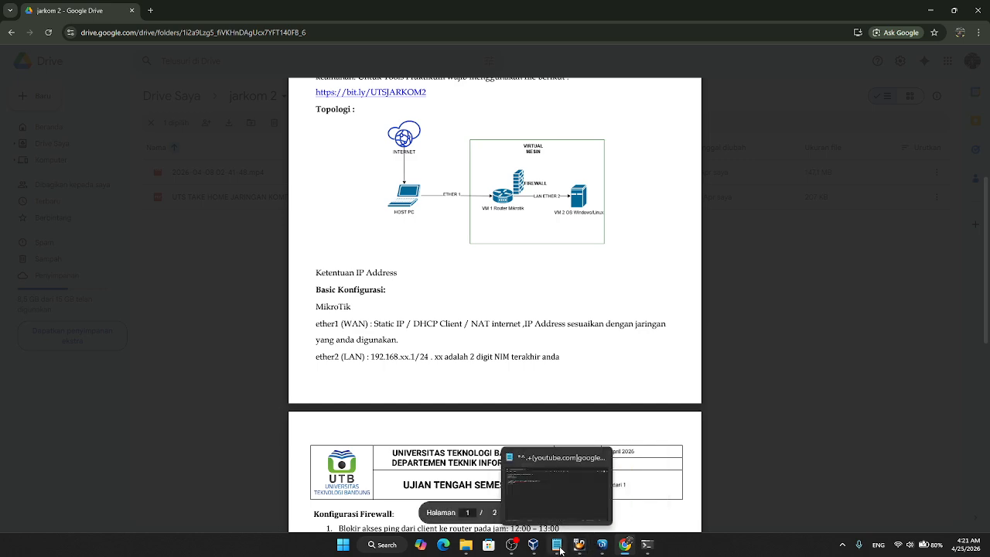
pyautogui.click(536, 547)
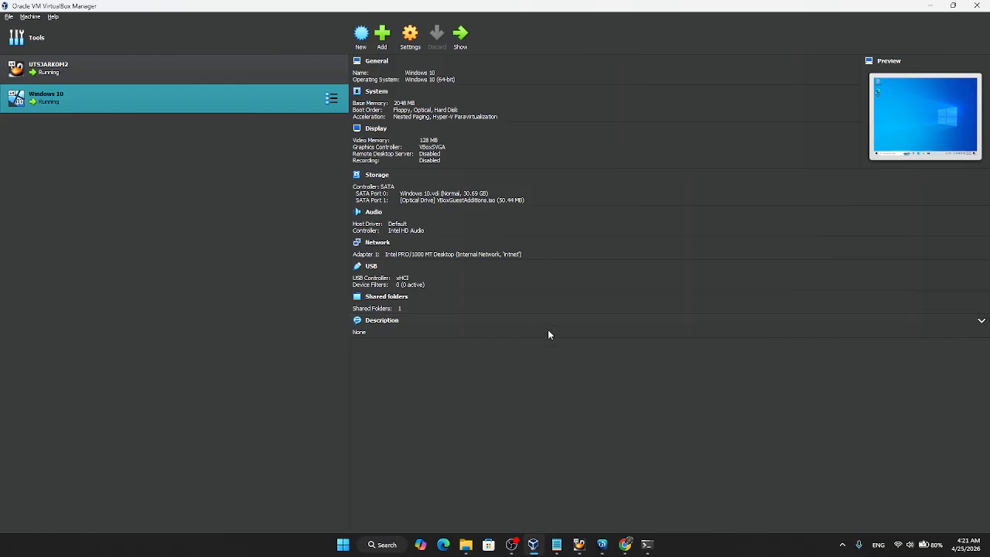
pyautogui.click(155, 67)
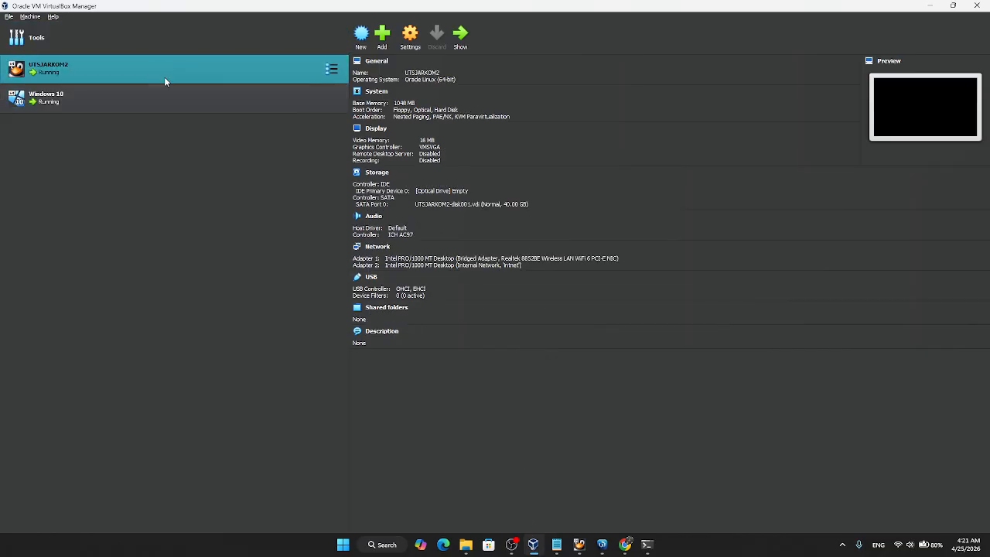
pyautogui.click(167, 99)
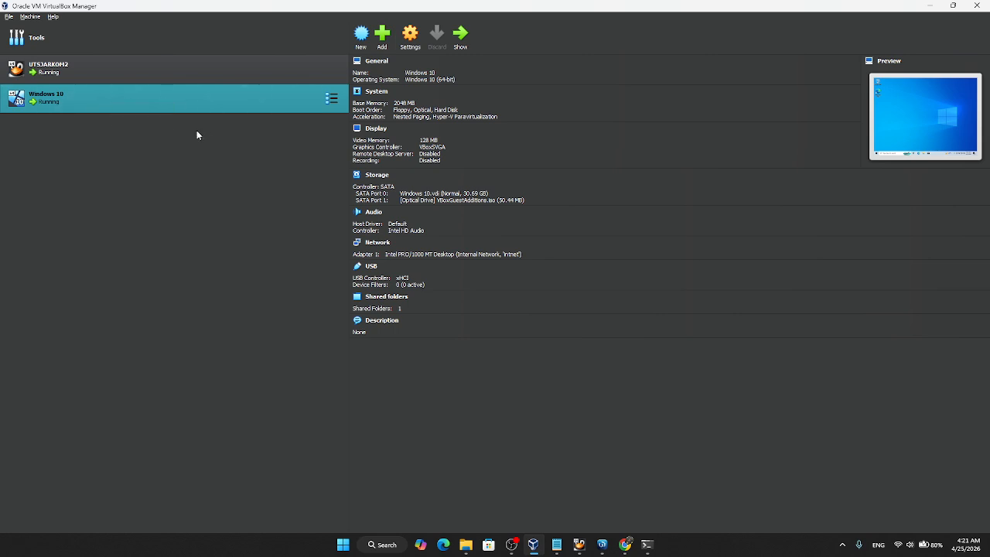
pyautogui.click(926, 6)
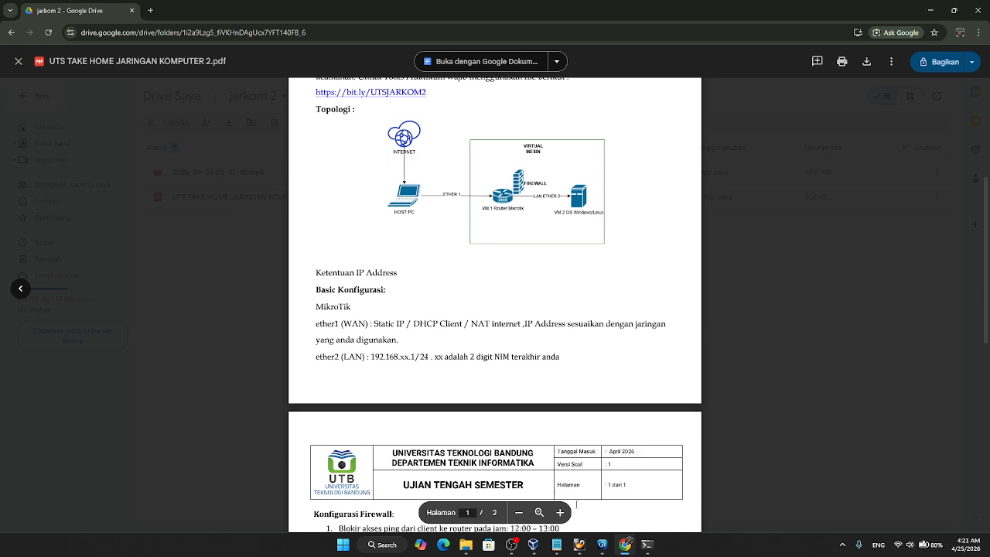
pyautogui.click(580, 468)
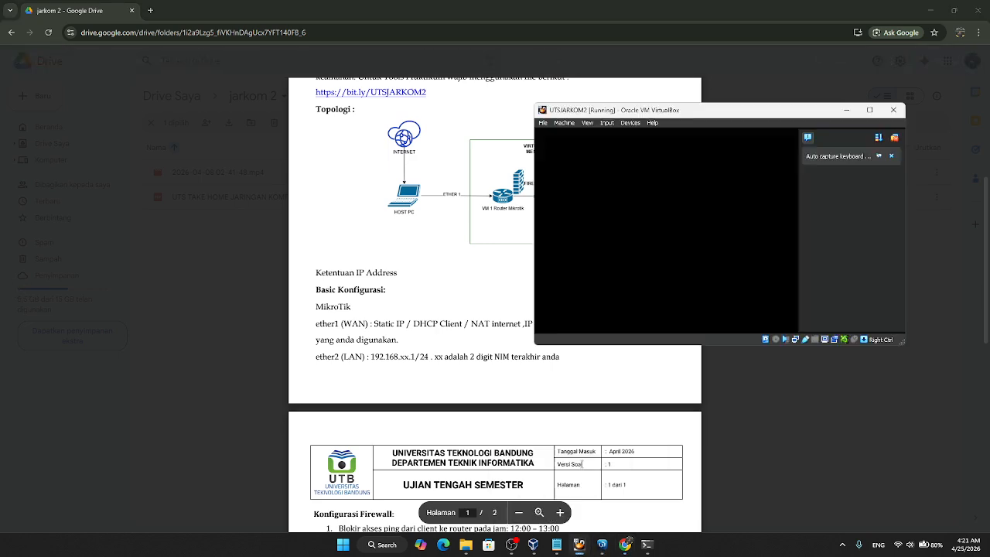
# Step: Switch to WinBox and open a new entry in the router's IP address list
pyautogui.click(604, 546)
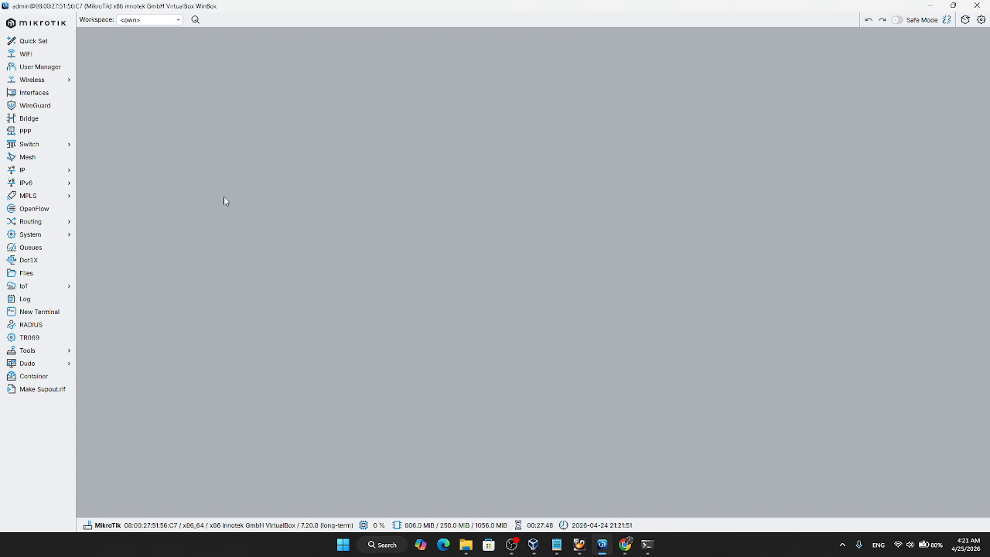
pyautogui.click(66, 172)
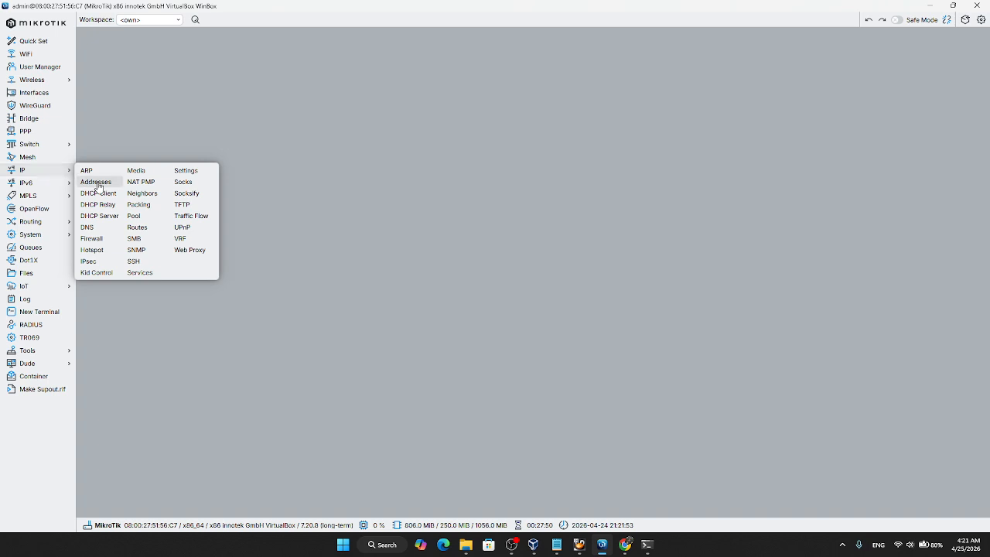
pyautogui.click(96, 182)
pyautogui.click(440, 197)
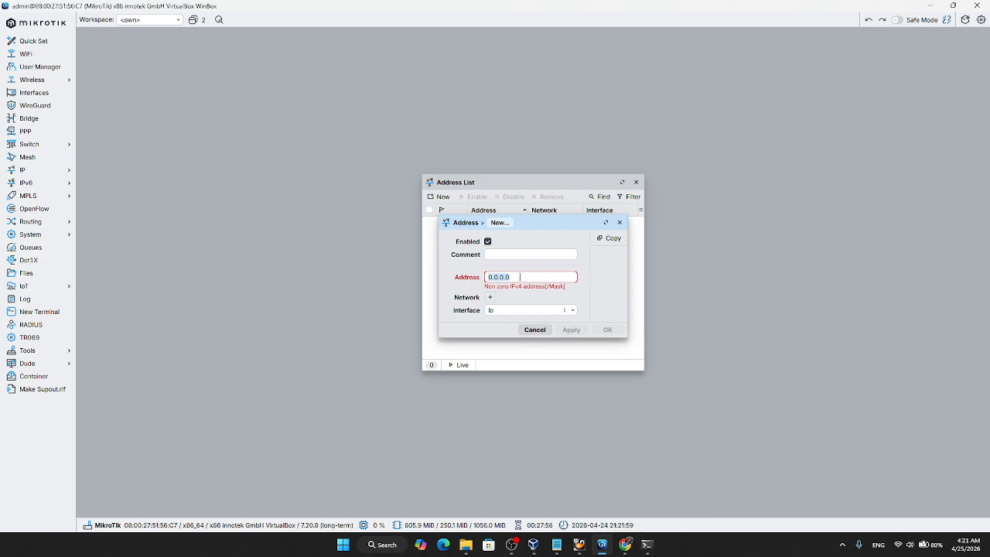
# Step: Switch to the command prompt and copy the Wi-Fi adapter's IPv4 address from the ipconfig output
pyautogui.click(641, 534)
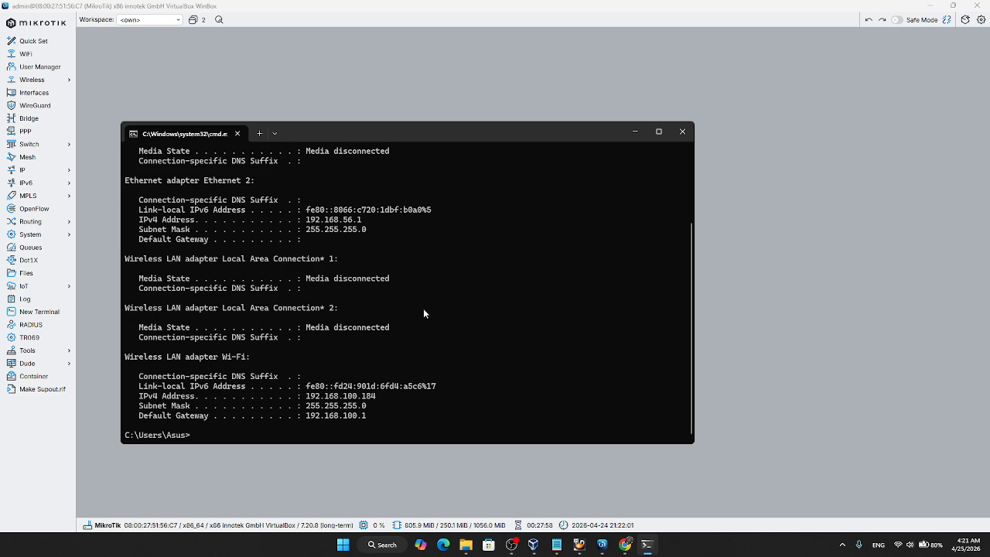
pyautogui.scroll(4, 424, 313)
pyautogui.scroll(-4, 348, 256)
pyautogui.scroll(3, 267, 205)
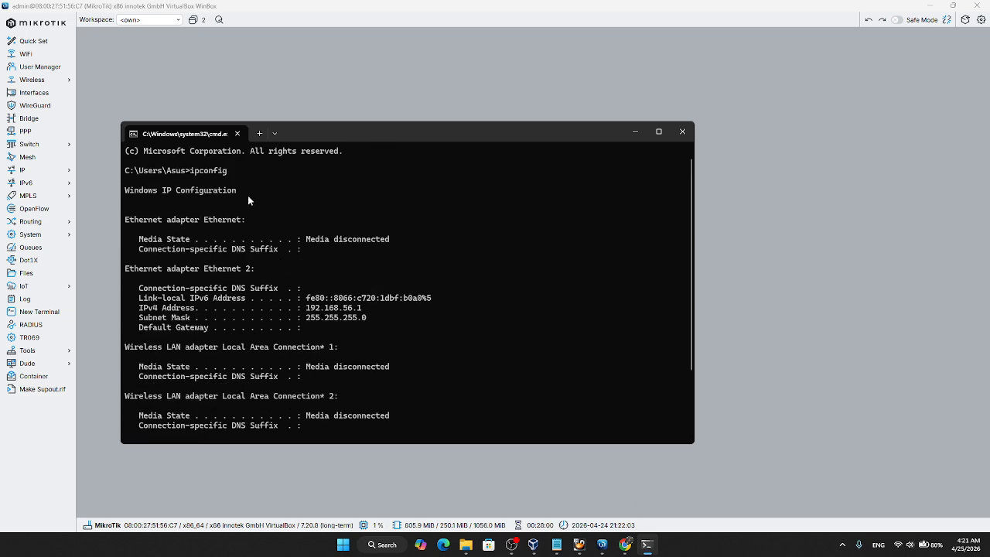
pyautogui.scroll(-3, 248, 195)
pyautogui.moveTo(308, 397); pyautogui.dragTo(376, 402)
pyautogui.hotkey('ctrl', 'c')
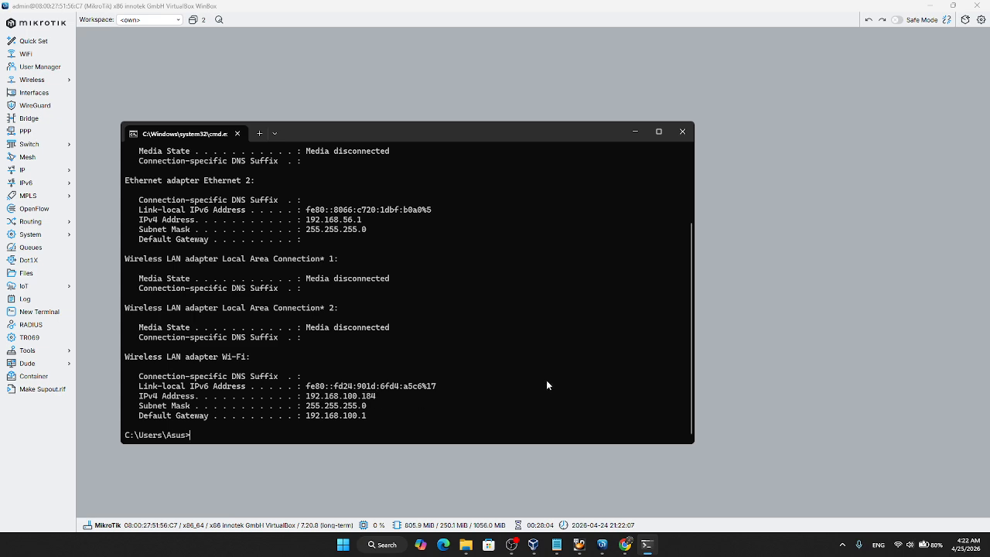
# Step: Back in WinBox, add the IP address 192.168.100.185/24 on interface ether1
pyautogui.click(711, 328)
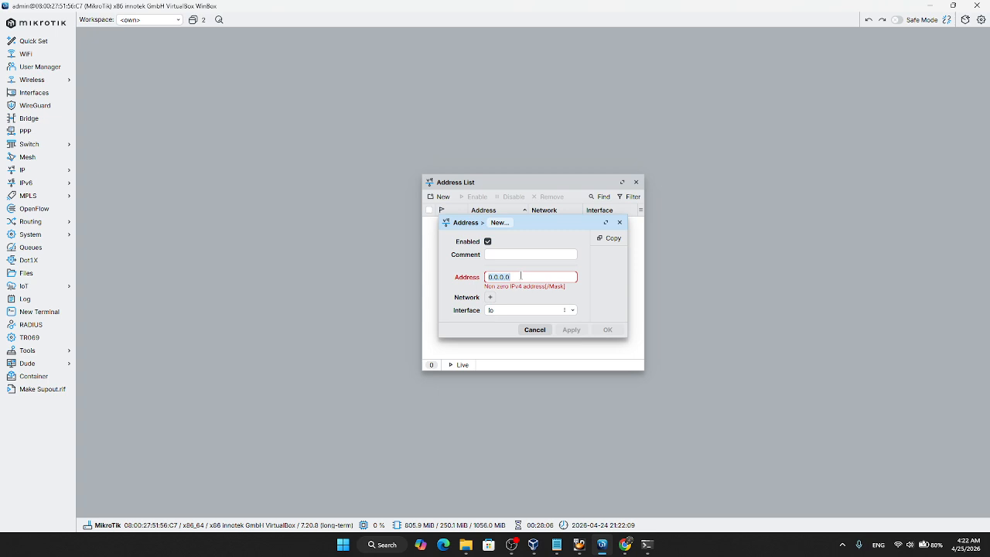
pyautogui.hotkey('ctrl', 'v')
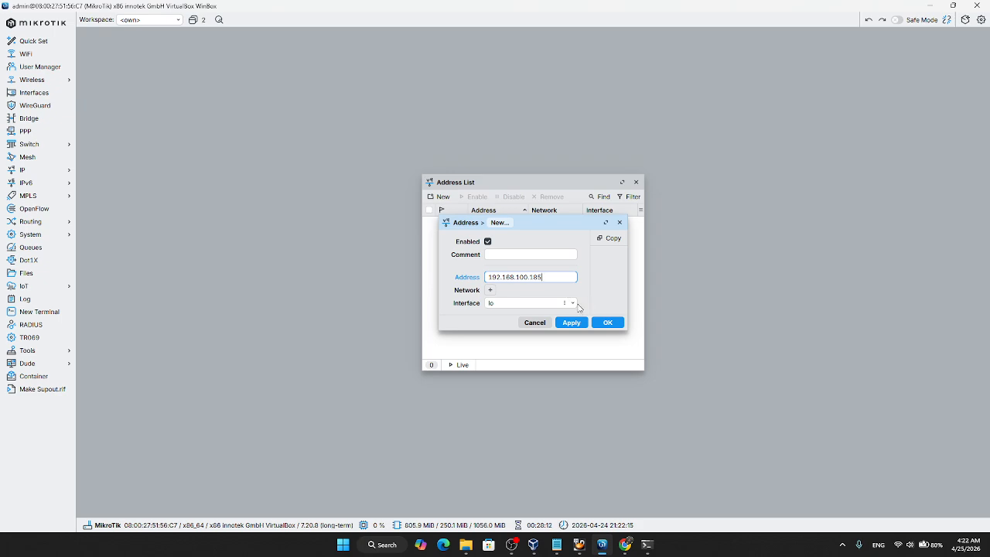
pyautogui.click(573, 303)
pyautogui.click(558, 323)
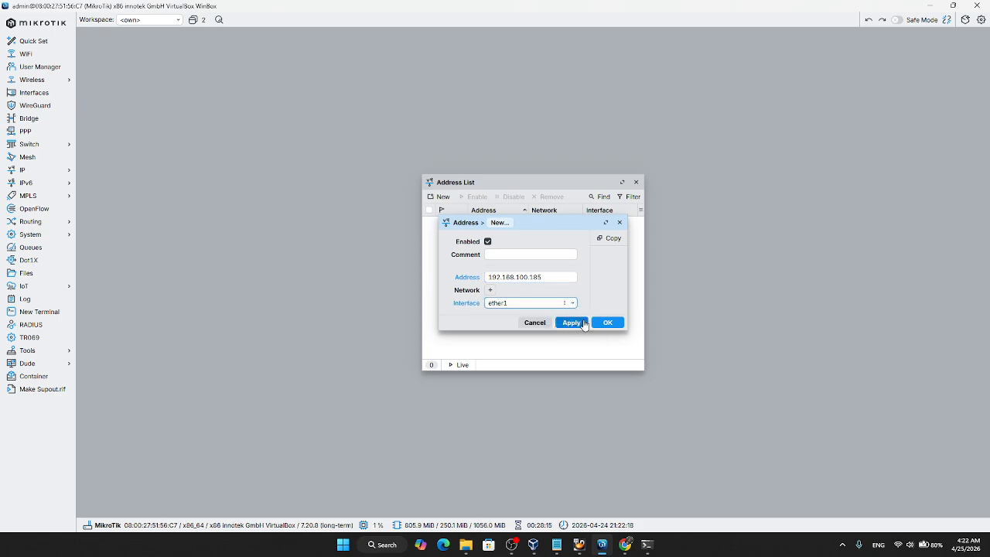
pyautogui.click(566, 278)
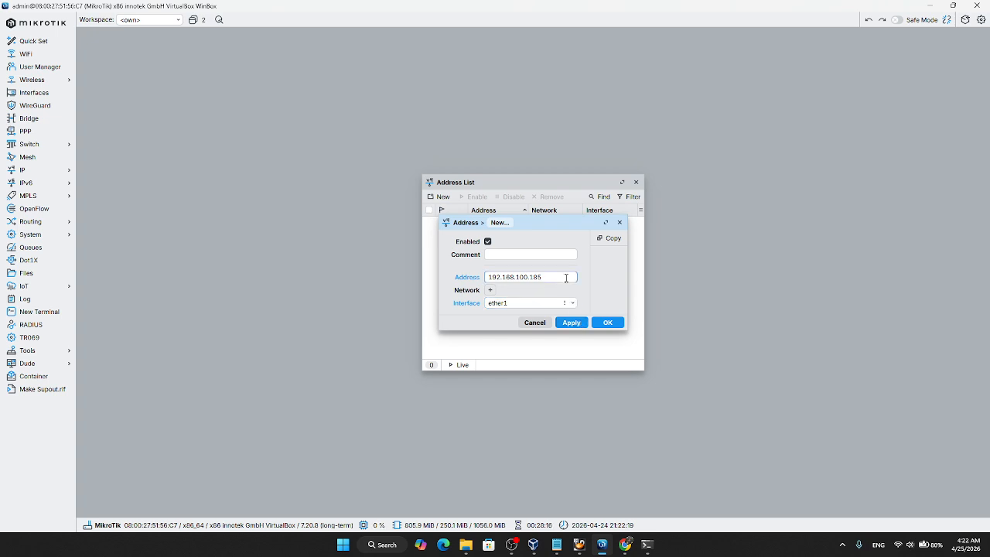
pyautogui.write('/24')
pyautogui.click(571, 324)
pyautogui.click(609, 325)
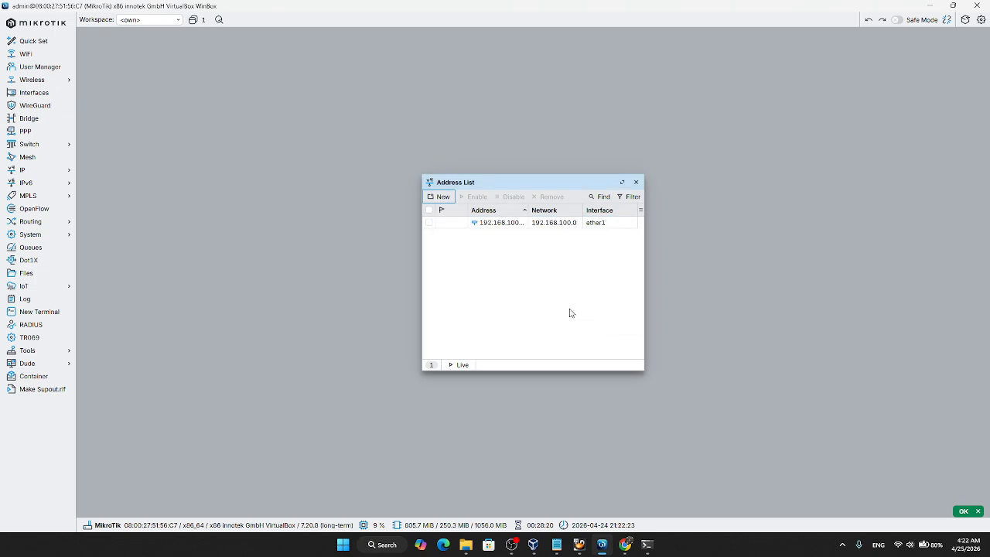
# Step: Add a second IP address, 192.168.83.1/24, on interface ether2
pyautogui.click(454, 199)
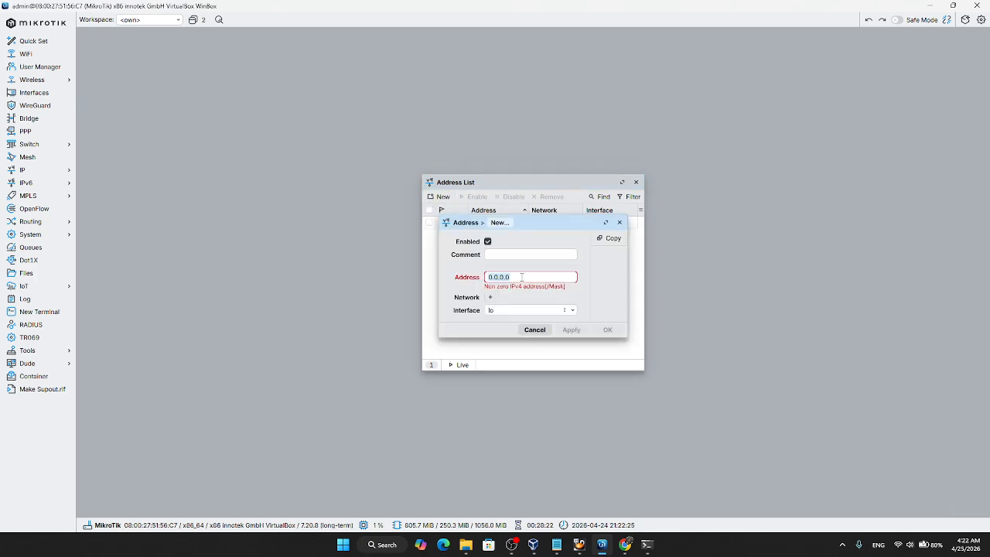
pyautogui.write('1')
pyautogui.write('92.')
pyautogui.write('168.')
pyautogui.write('88.1')
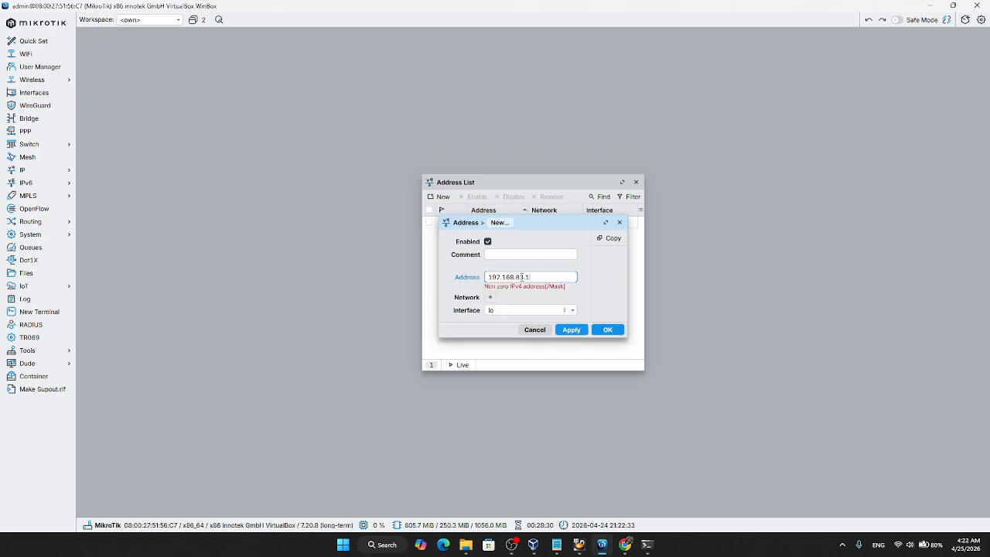
pyautogui.write('/24')
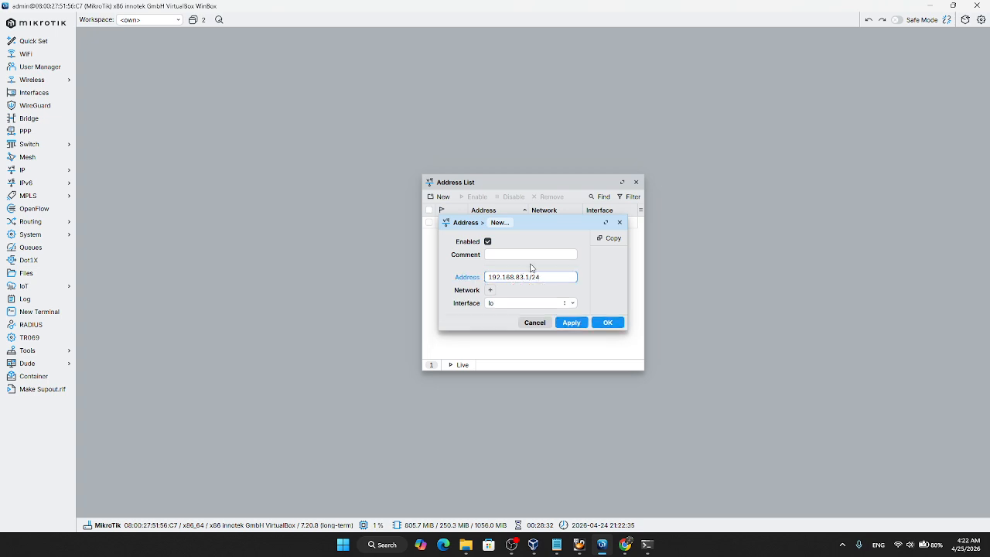
pyautogui.click(573, 304)
pyautogui.click(532, 331)
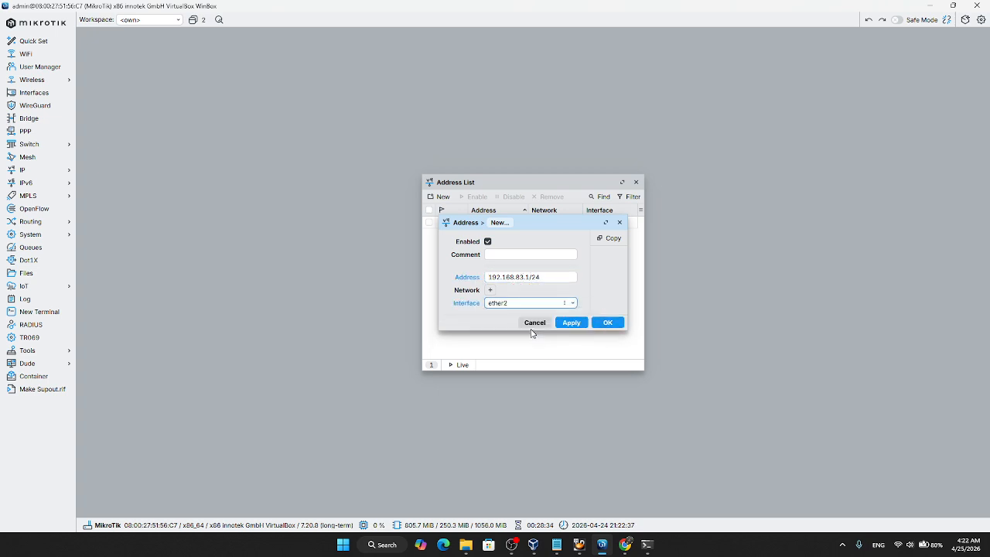
pyautogui.click(580, 328)
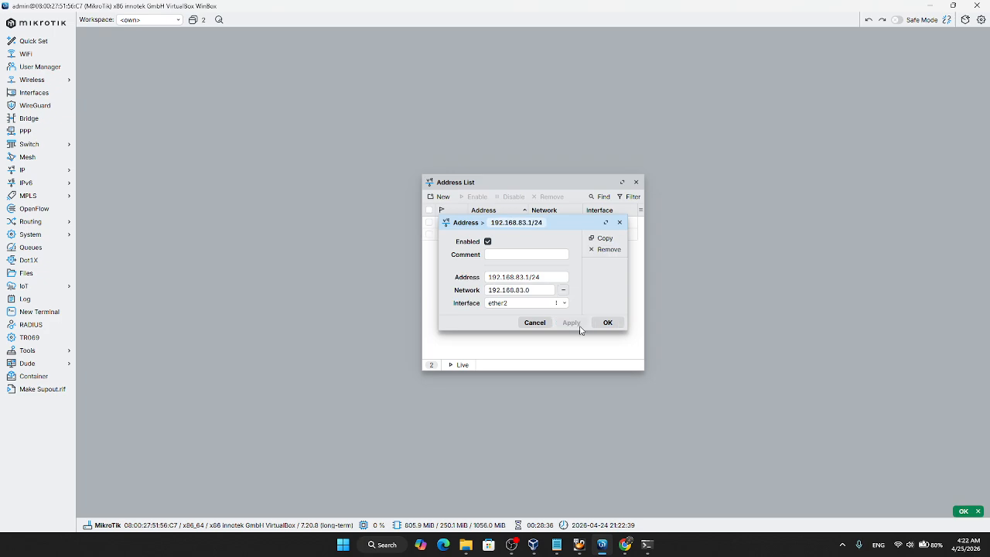
pyautogui.click(597, 325)
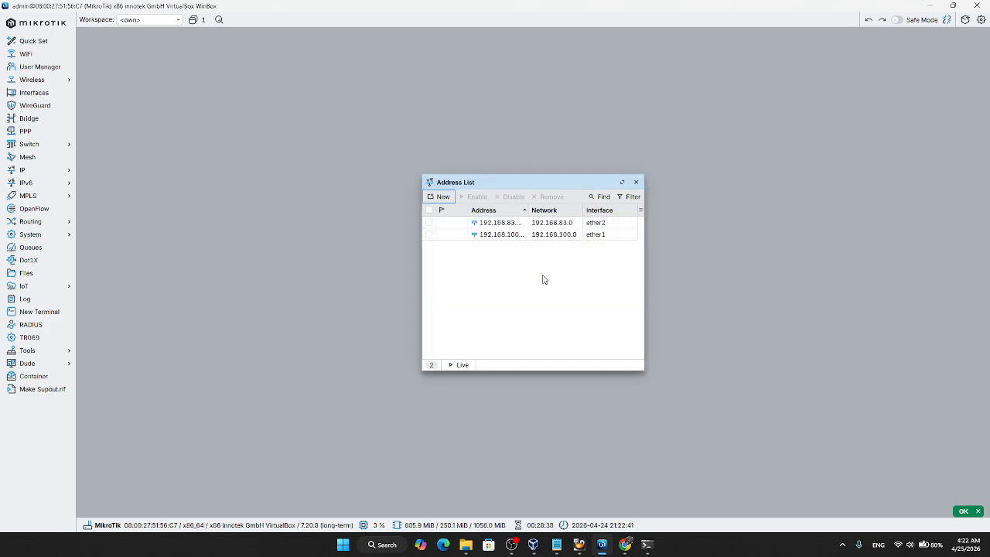
# Step: Open a new route entry with destination 0.0.0.0/0 in the IP route list, ready for its gateway
pyautogui.click(30, 170)
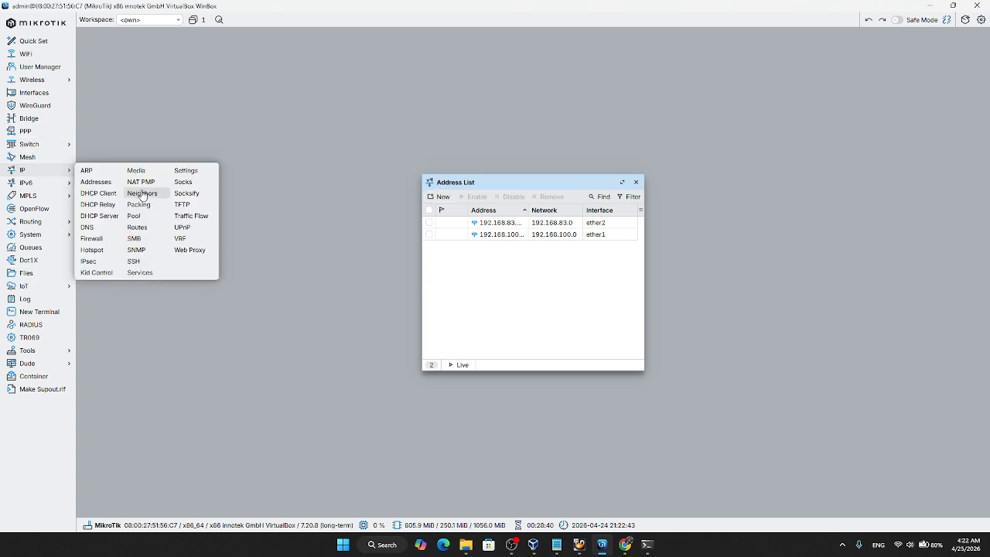
pyautogui.click(142, 230)
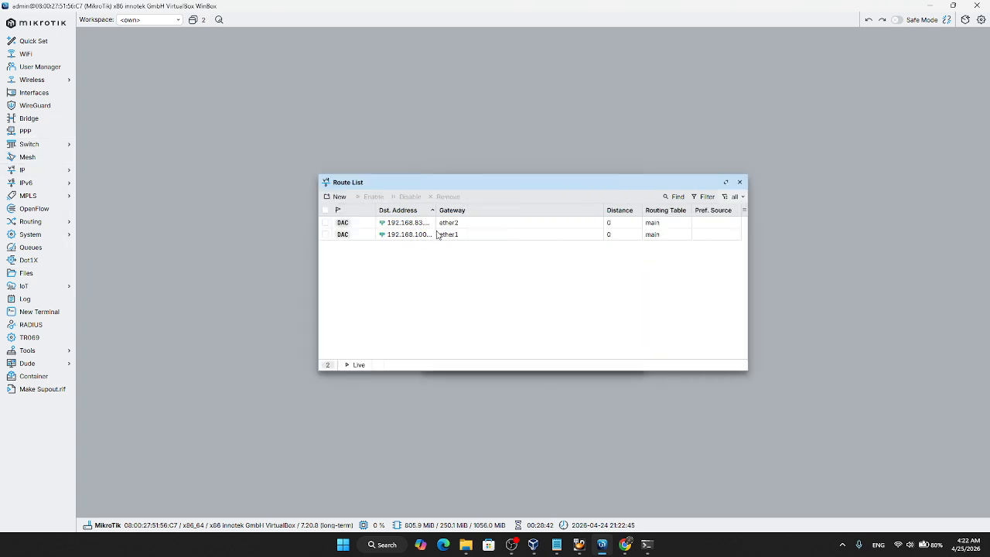
pyautogui.click(338, 196)
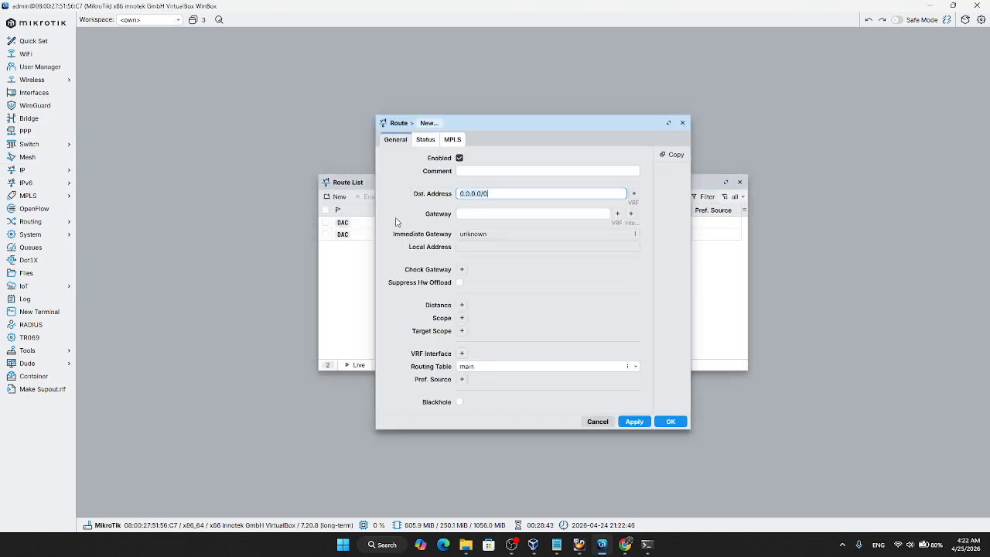
pyautogui.click(491, 215)
# Step: Copy the Wi-Fi adapter's default gateway from the ipconfig output in the command prompt and return to WinBox
pyautogui.click(647, 545)
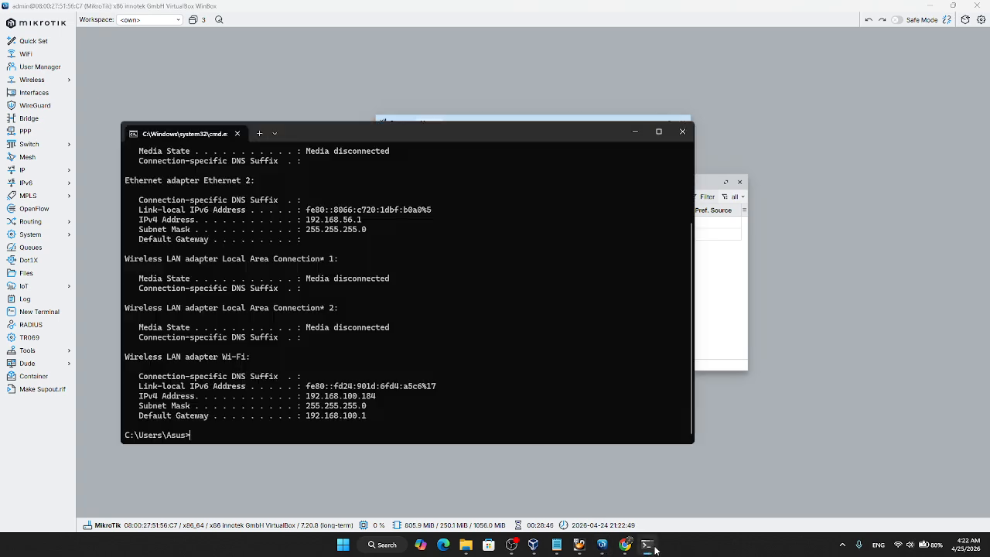
pyautogui.moveTo(309, 414); pyautogui.dragTo(366, 418)
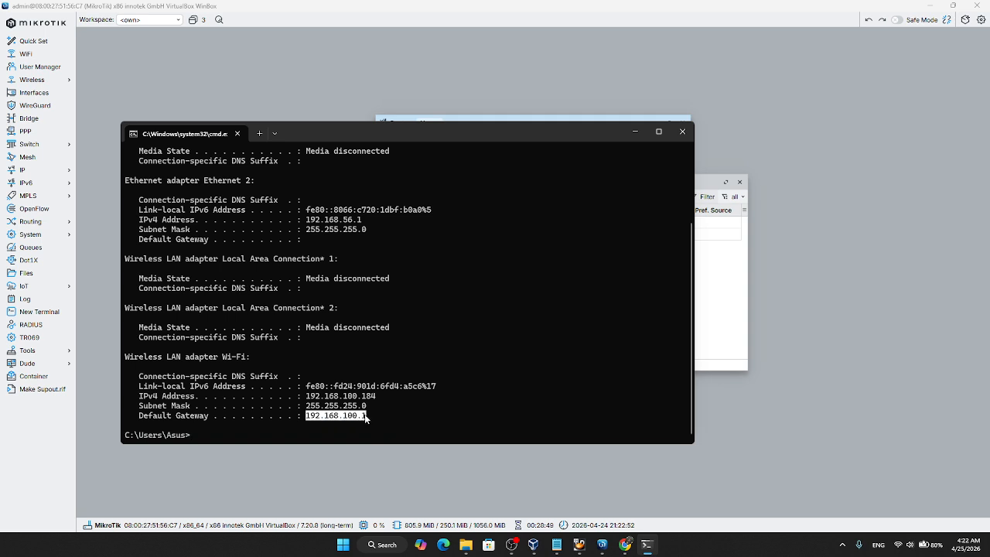
pyautogui.hotkey('ctrl', 'c')
pyautogui.hotkey('alt', 'Tab')
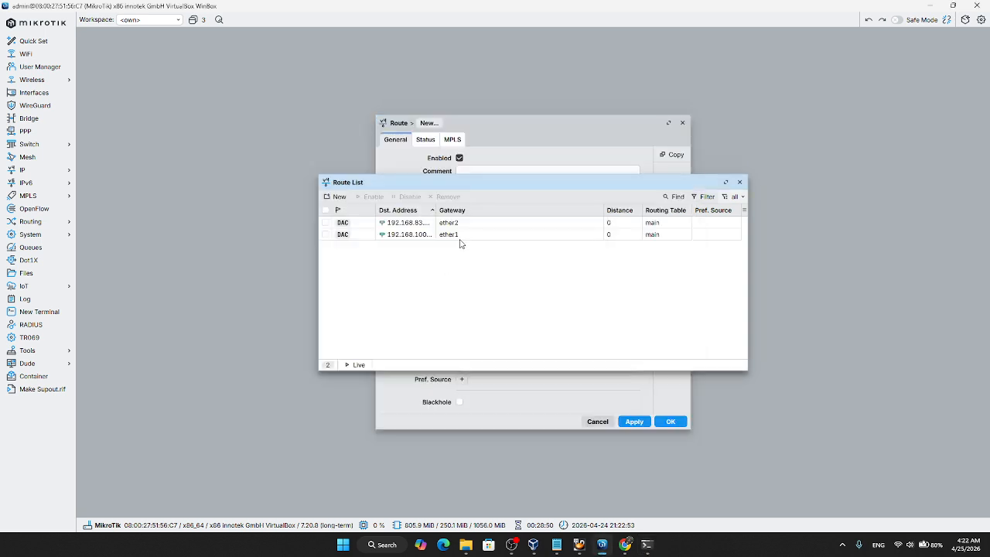
pyautogui.click(334, 197)
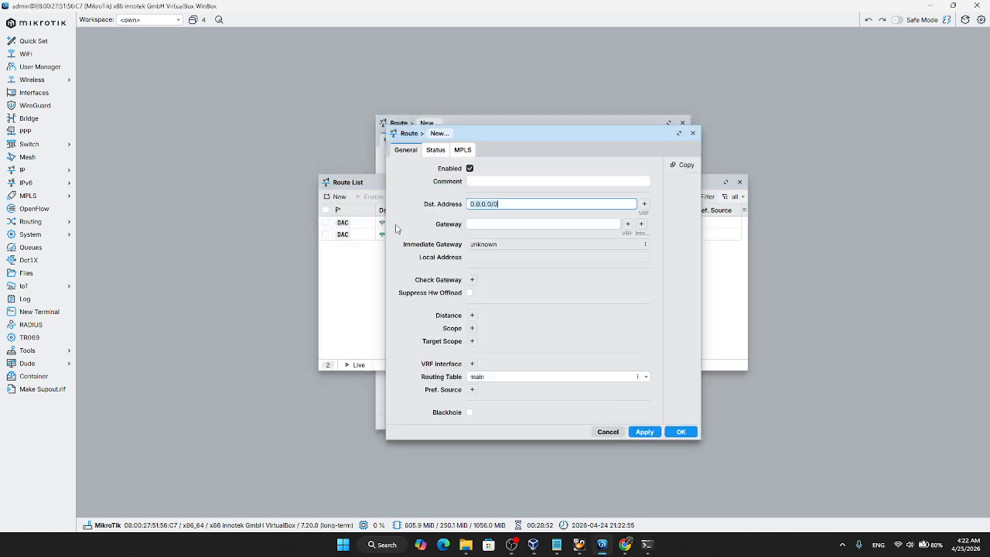
pyautogui.click(507, 223)
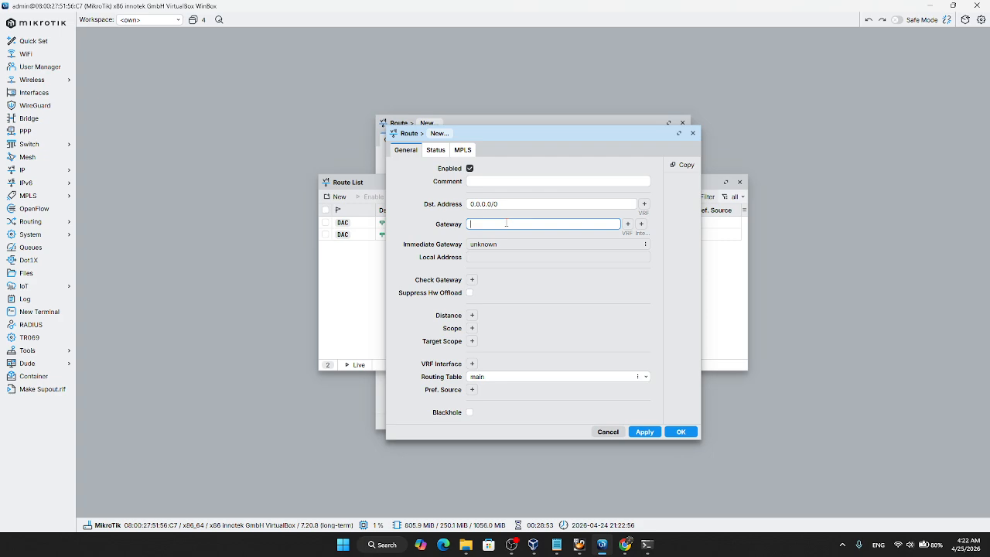
pyautogui.click(693, 133)
# Step: Save the 0.0.0.0/0 route with gateway 192.168.100.1 and close the route and address lists
pyautogui.click(588, 150)
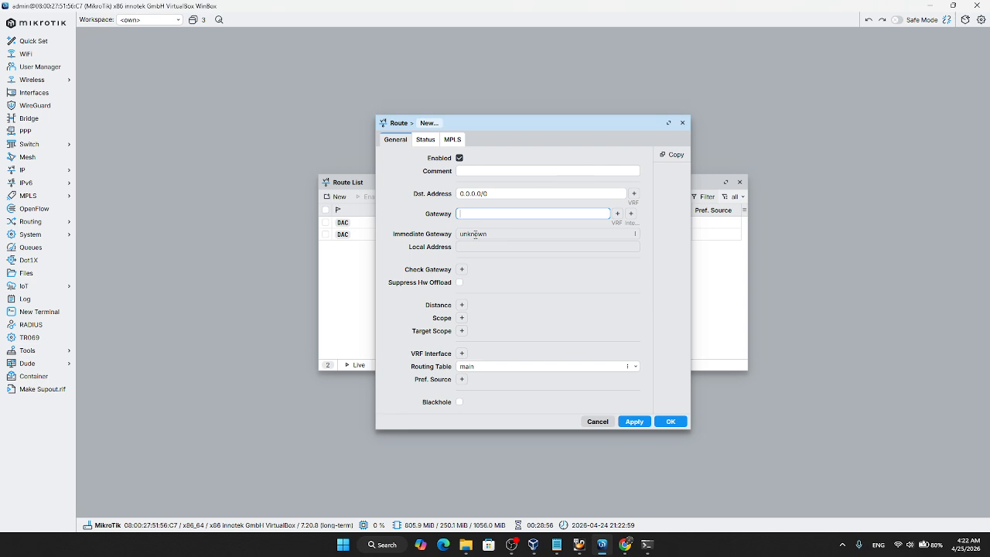
pyautogui.hotkey('ctrl', 'v')
pyautogui.click(633, 422)
pyautogui.click(668, 422)
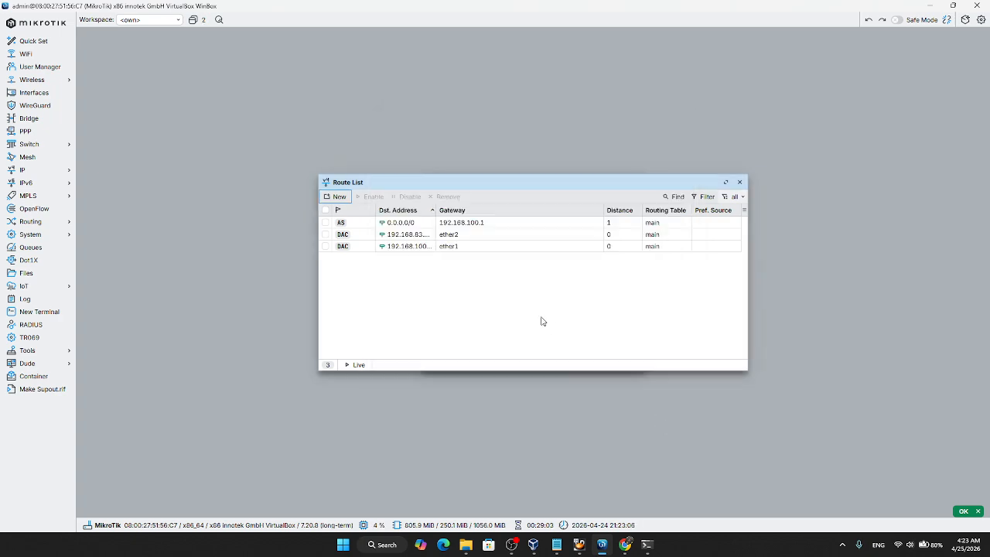
pyautogui.click(739, 182)
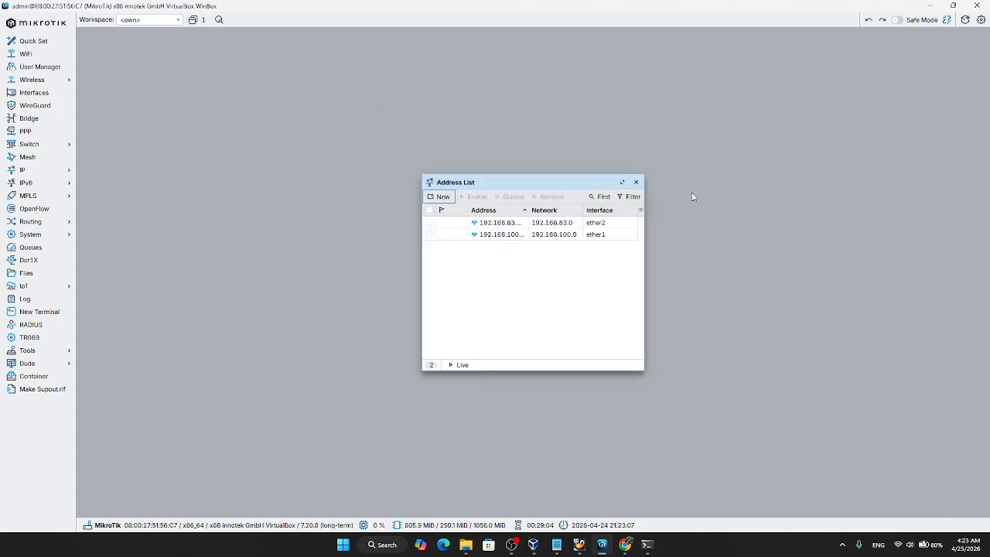
pyautogui.click(641, 182)
# Step: Set the router's DNS servers to 8.8.8.8 and 8.8.4.4 in the IP DNS settings and save them
pyautogui.click(58, 171)
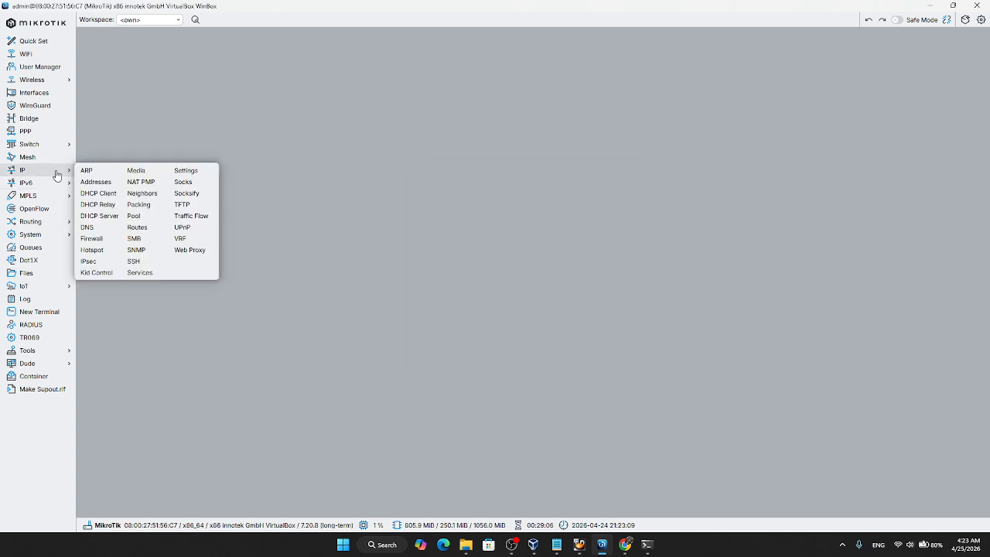
pyautogui.click(96, 232)
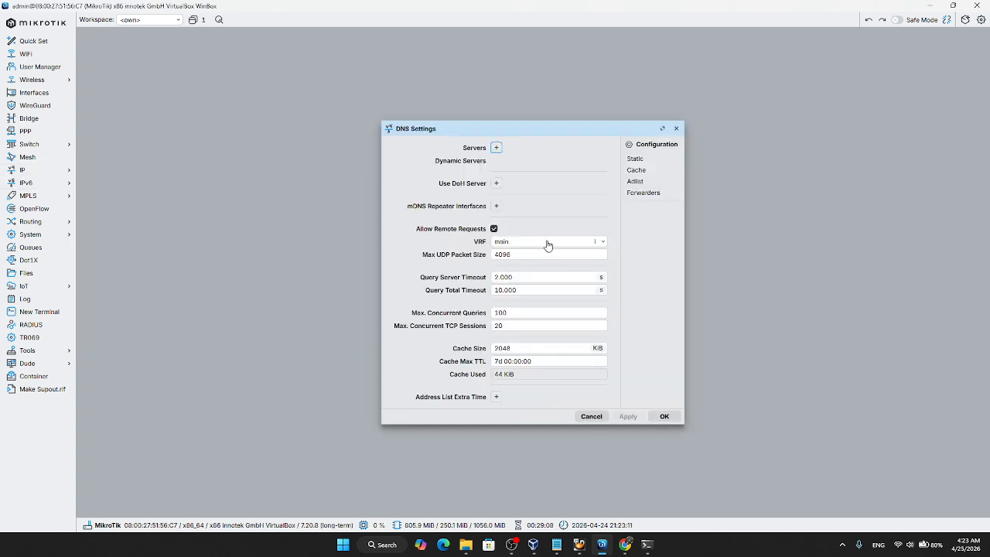
pyautogui.click(496, 148)
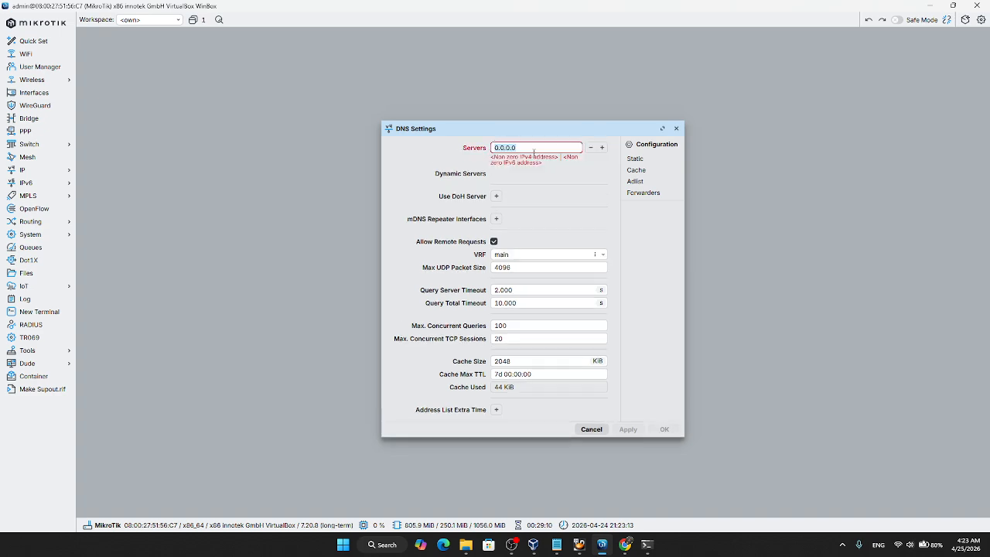
pyautogui.write('8.8.8.8')
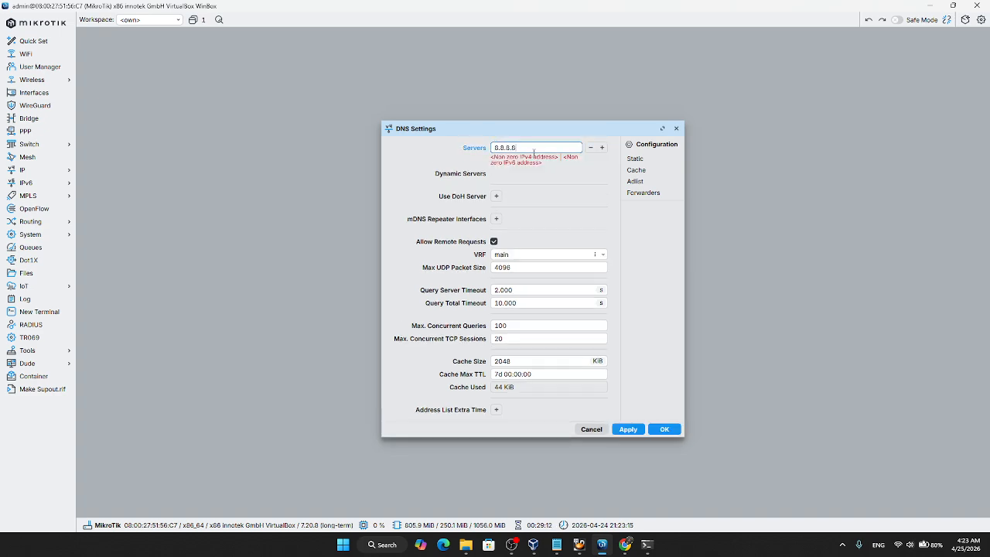
pyautogui.click(602, 146)
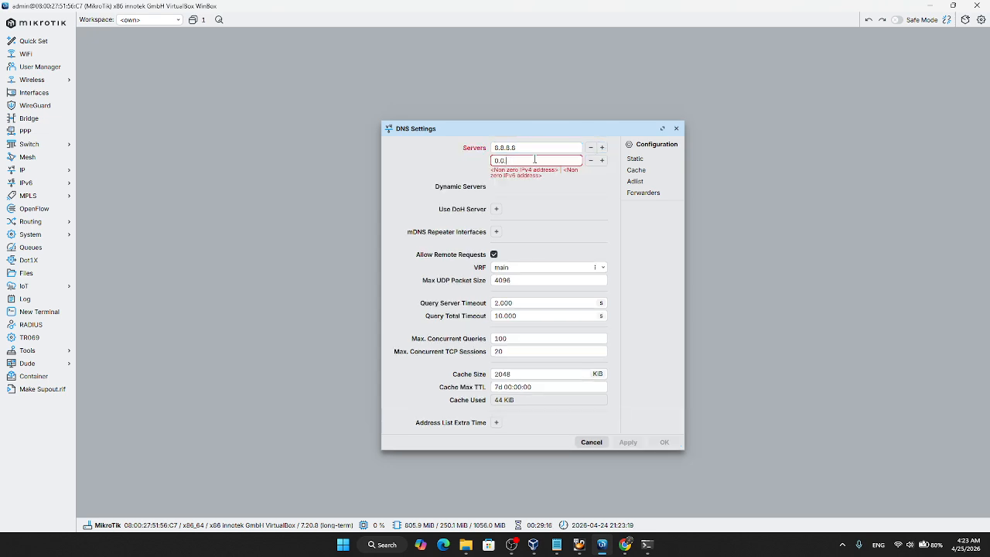
pyautogui.press('BackSpace')
pyautogui.press('BackSpace')
pyautogui.press('BackSpace')
pyautogui.press('BackSpace')
pyautogui.write('8.8.4.4')
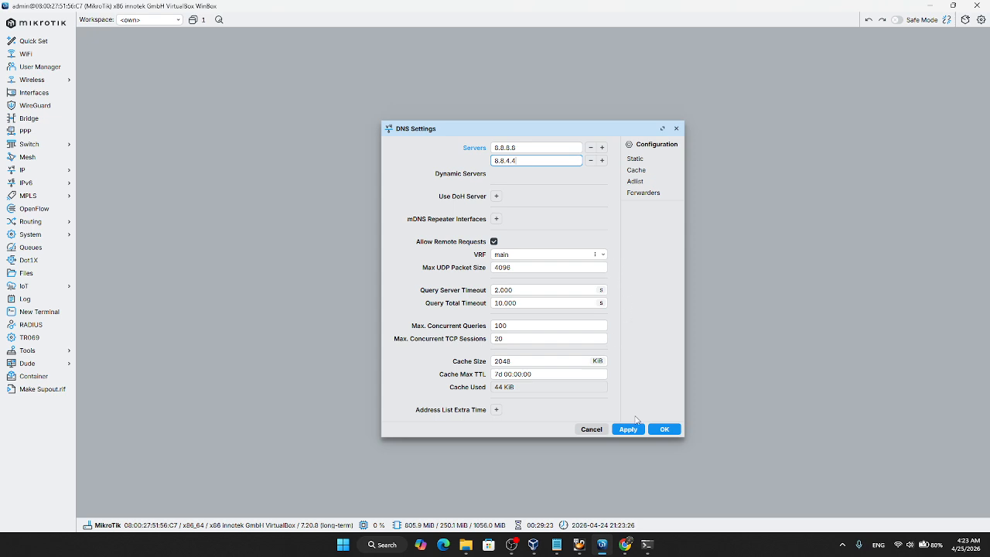
pyautogui.click(628, 429)
pyautogui.click(663, 429)
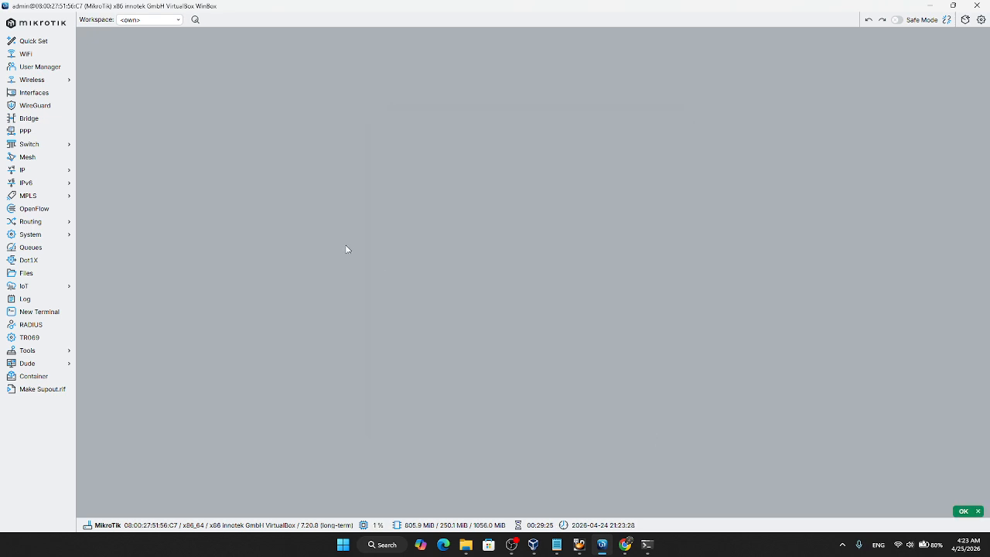
# Step: Add a firewall NAT rule on the srcnat chain with the action masquerade
pyautogui.click(61, 172)
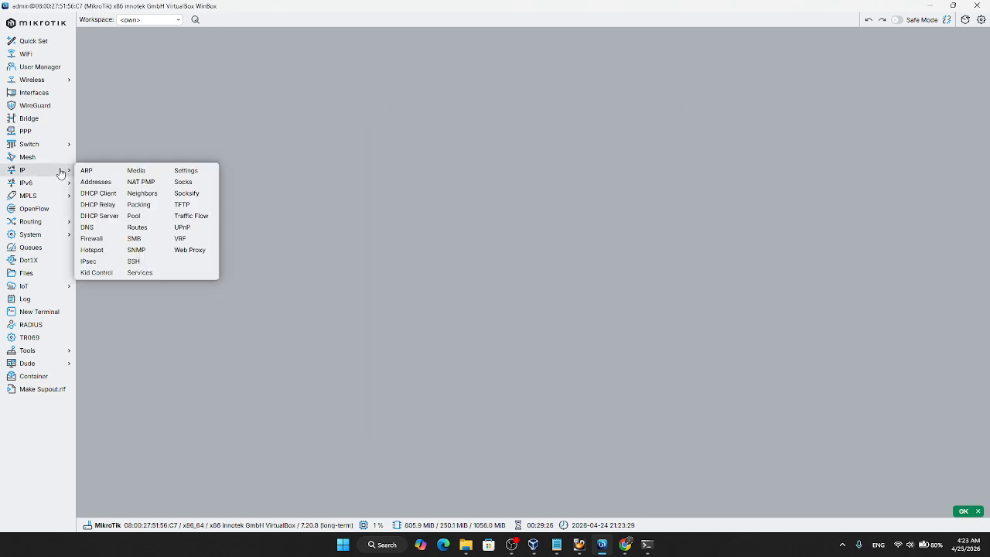
pyautogui.click(99, 238)
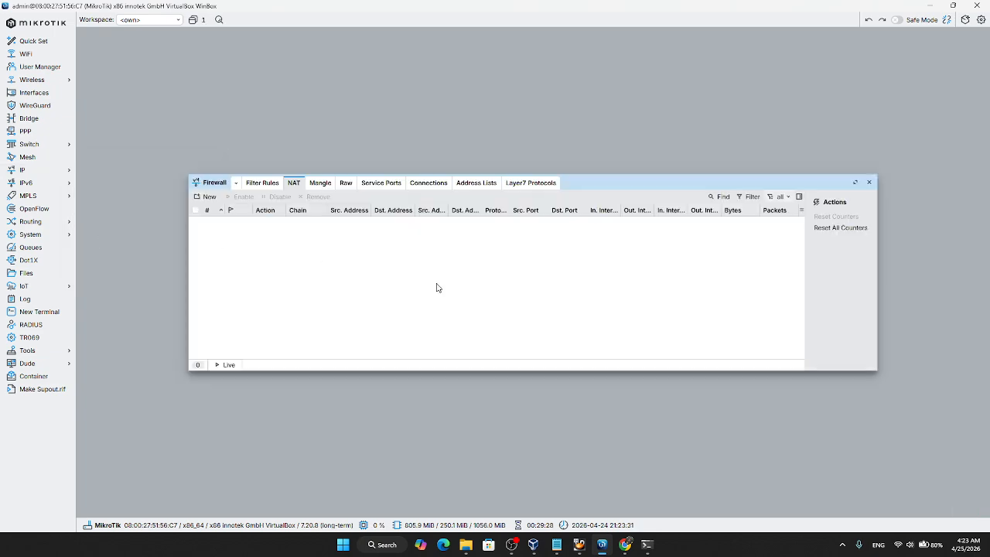
pyautogui.click(292, 186)
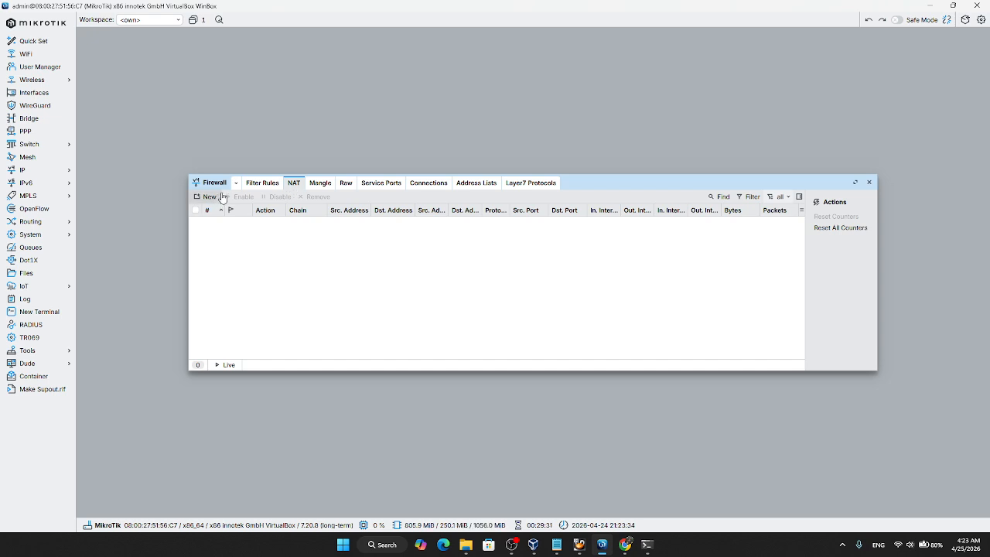
pyautogui.click(208, 197)
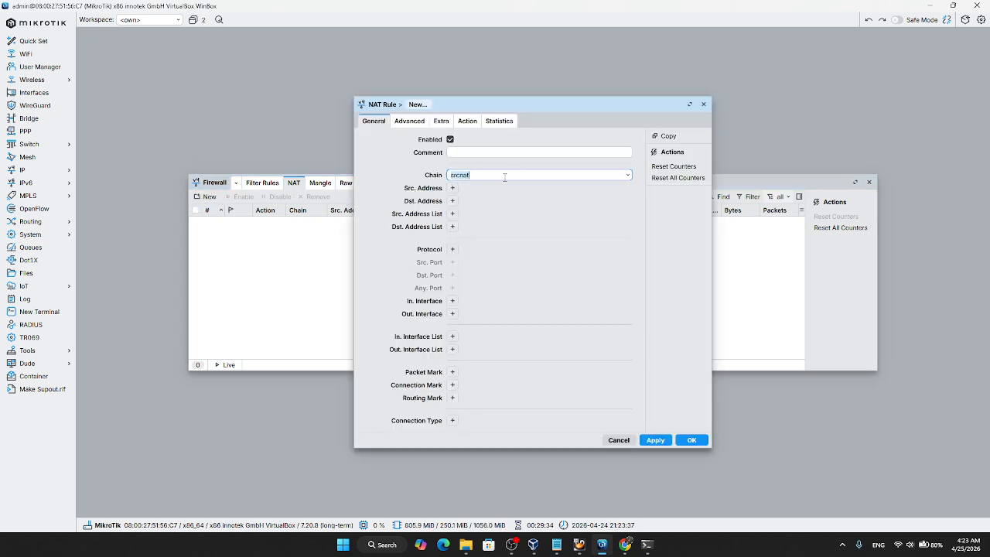
pyautogui.click(467, 122)
pyautogui.click(480, 140)
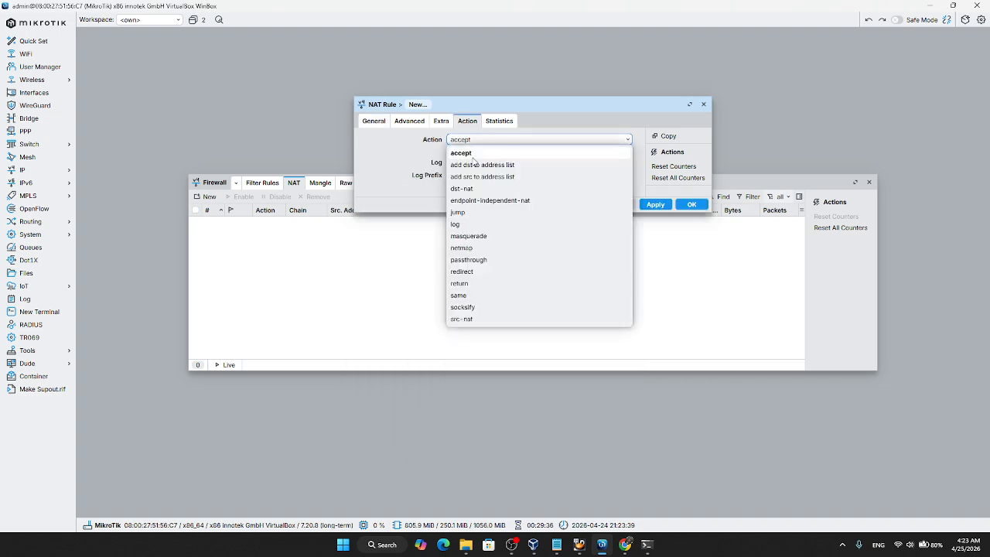
pyautogui.click(475, 236)
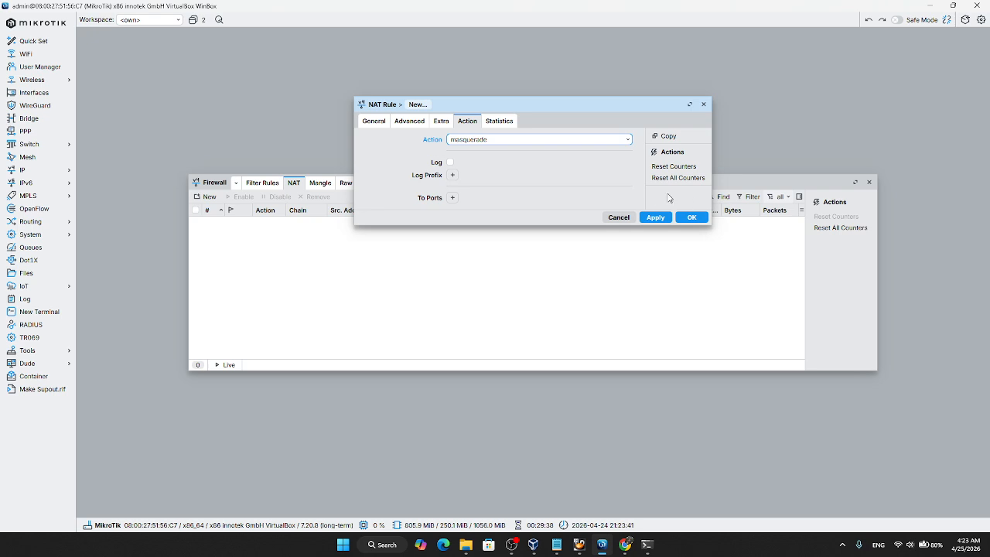
pyautogui.click(653, 219)
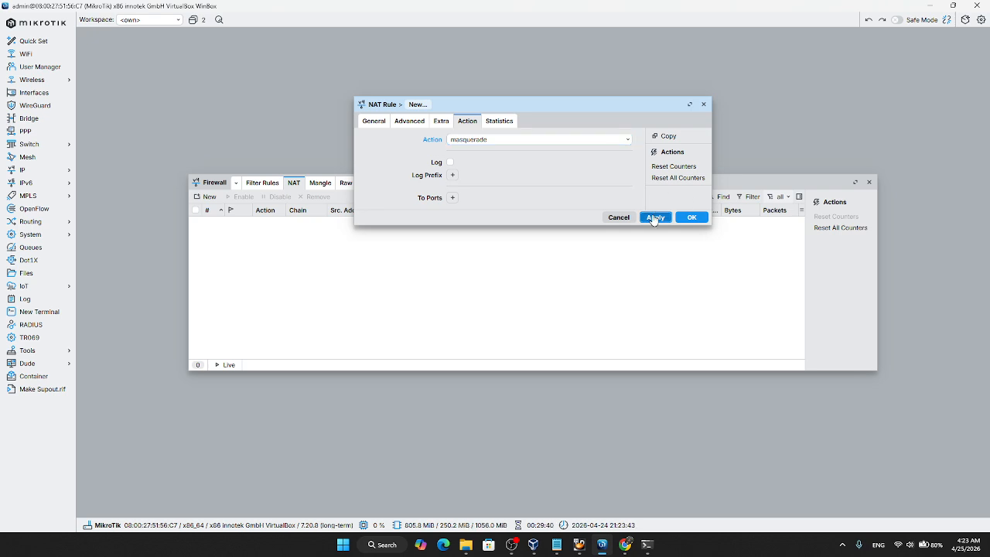
pyautogui.click(685, 217)
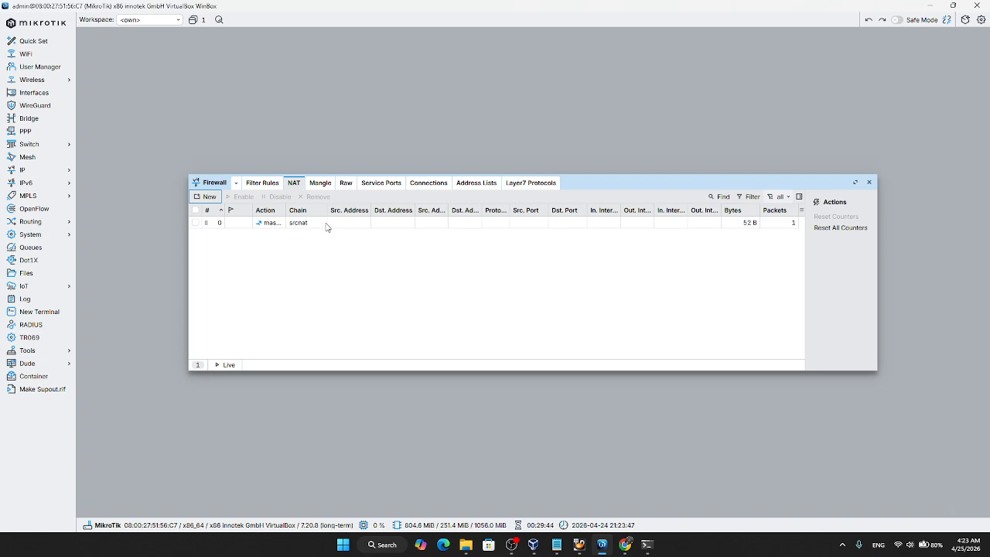
# Step: Run DHCP Setup on ether2 with address space 192.168.83.0/24, accepting the suggested gateway and address pool and leaving DNS servers off
pyautogui.click(49, 172)
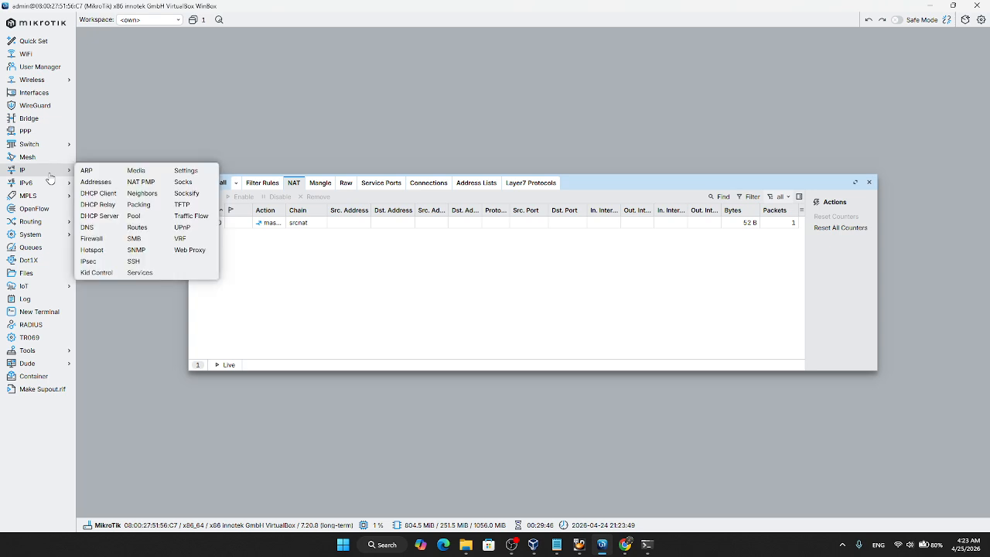
pyautogui.click(100, 216)
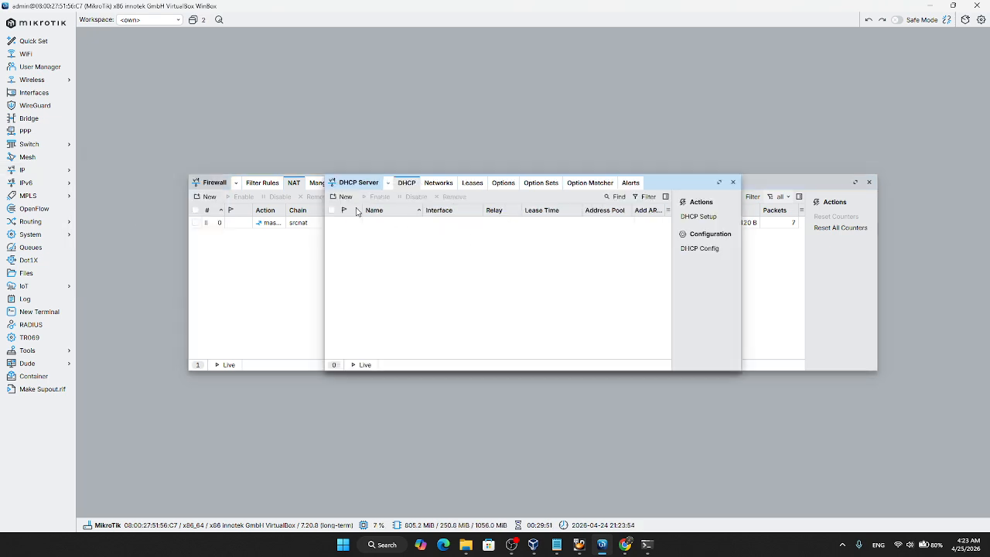
pyautogui.click(701, 216)
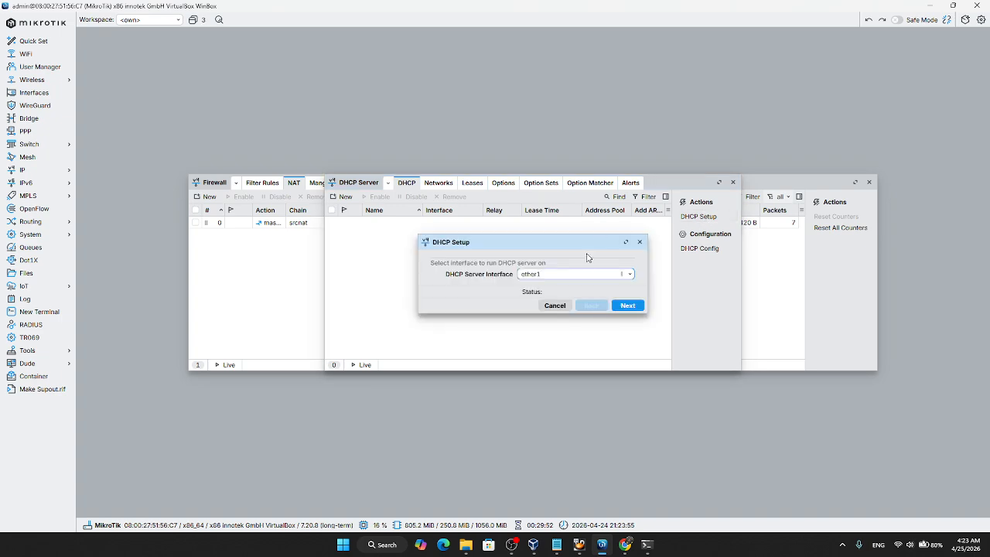
pyautogui.click(628, 275)
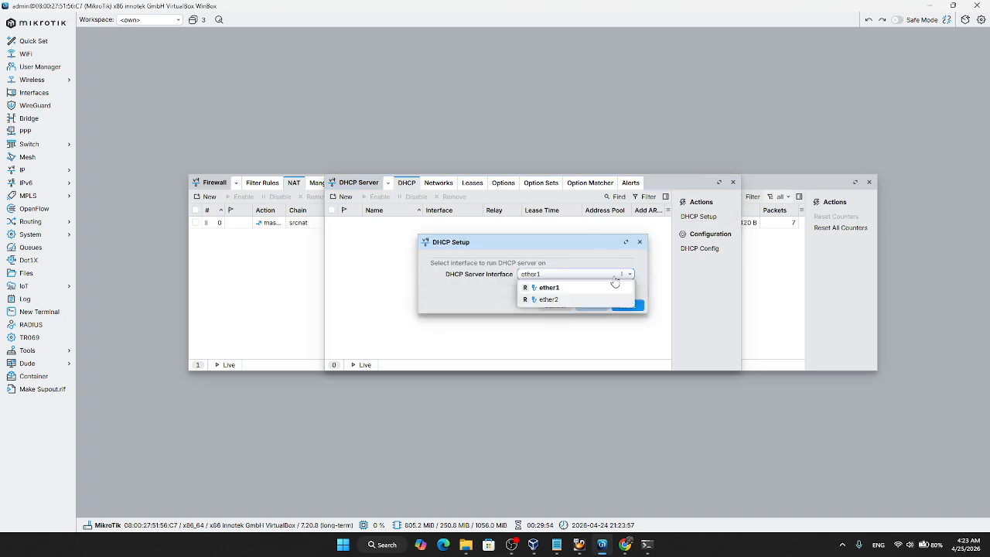
pyautogui.click(555, 299)
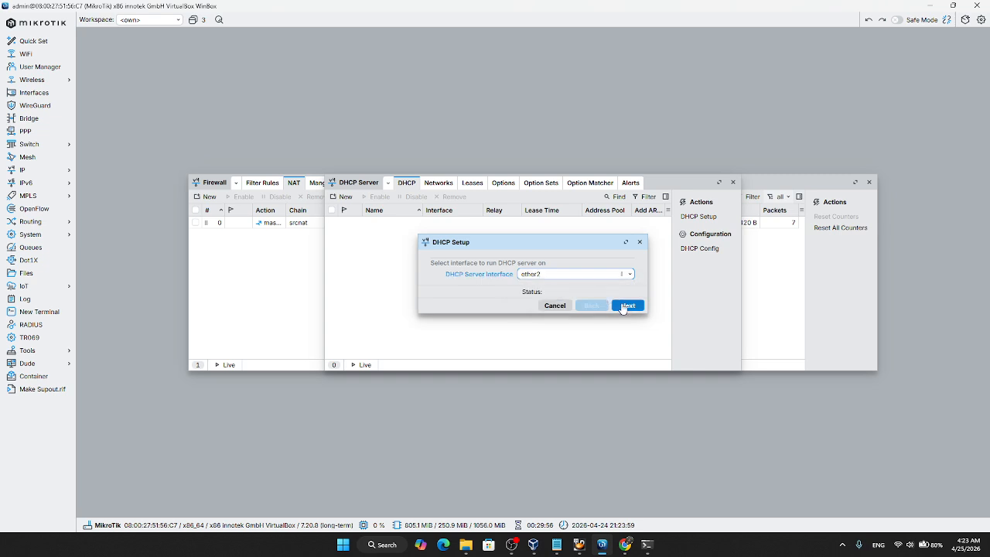
pyautogui.click(625, 307)
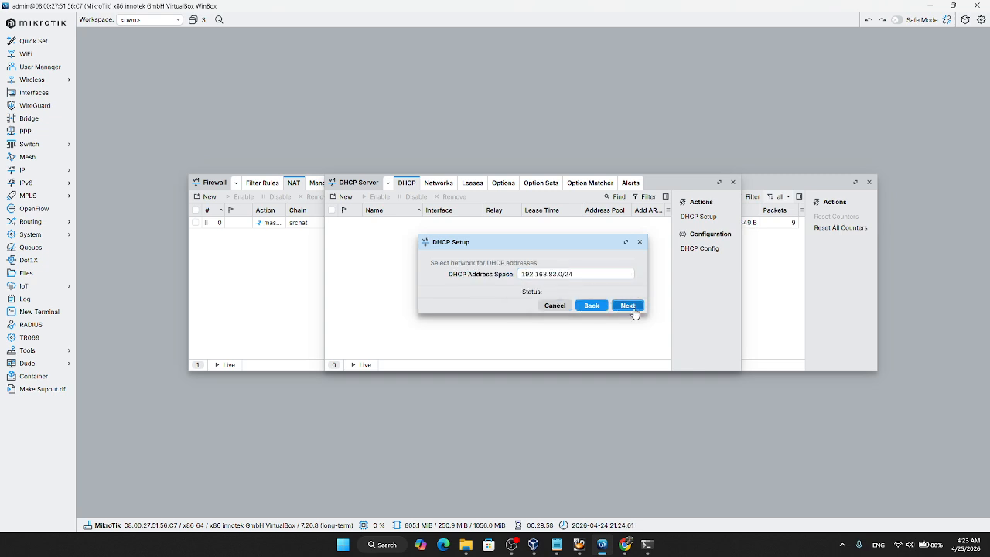
pyautogui.click(632, 308)
pyautogui.click(630, 308)
pyautogui.click(630, 308)
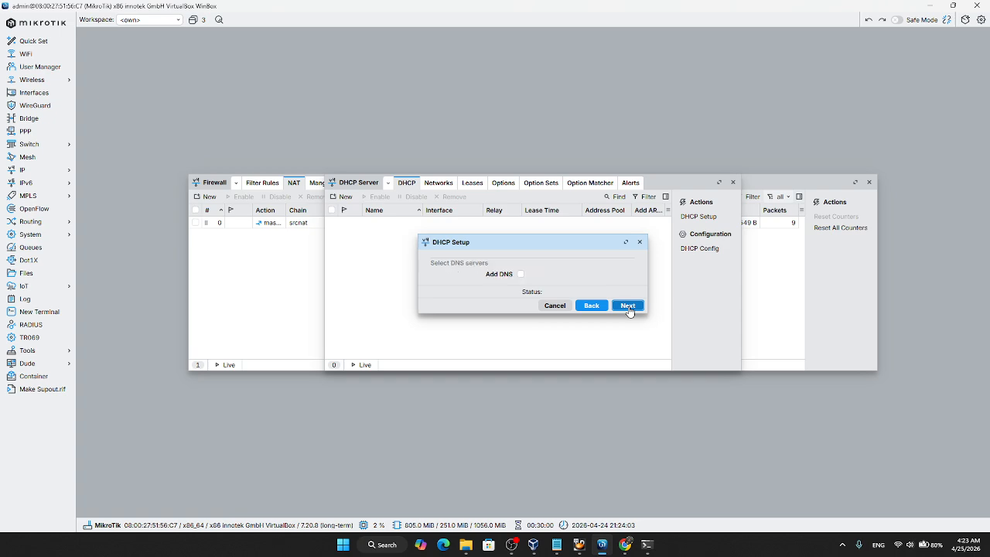
pyautogui.click(628, 307)
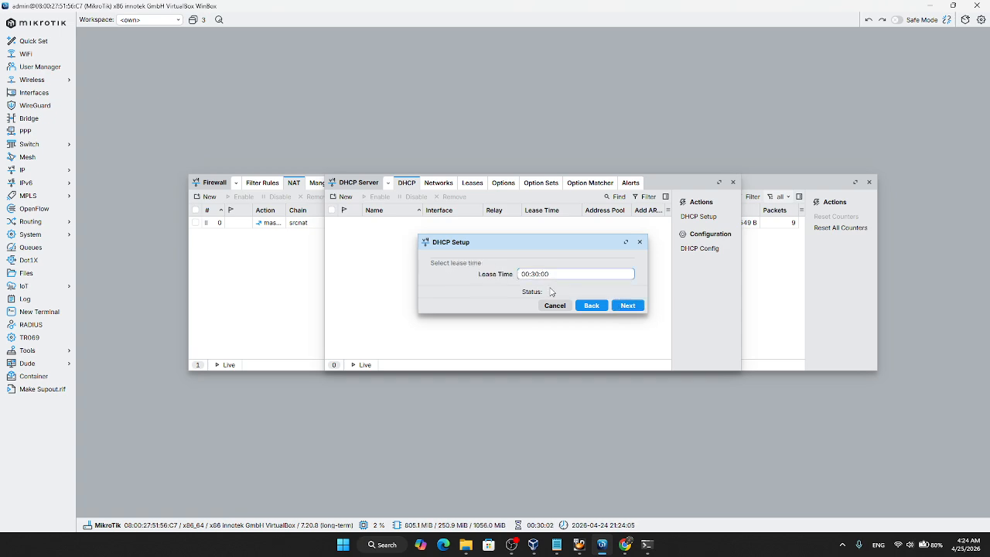
# Step: Complete the DHCP setup with a lease time of 01:00:00 and show the DHCP server's networks
pyautogui.press('BackSpace')
pyautogui.press('BackSpace')
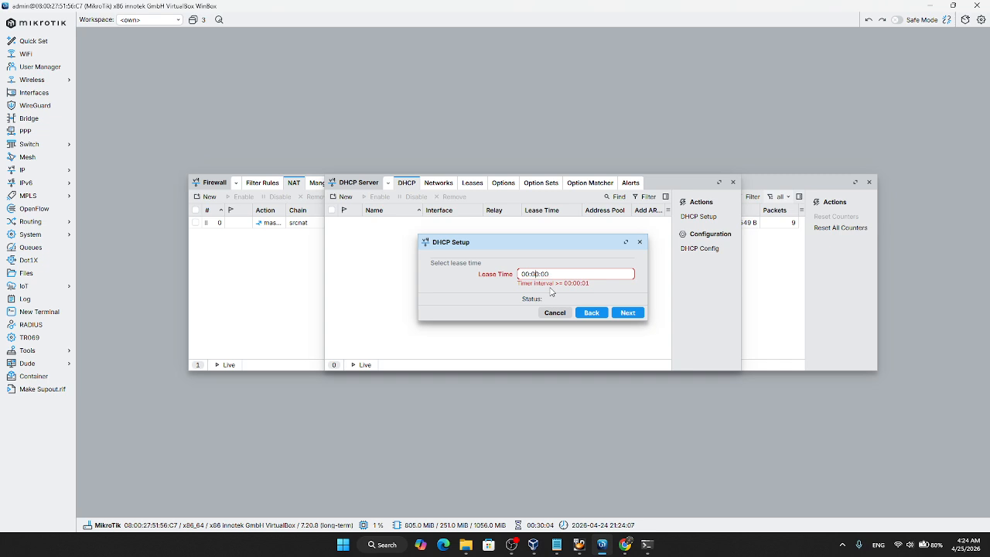
pyautogui.press('BackSpace')
pyautogui.write('1')
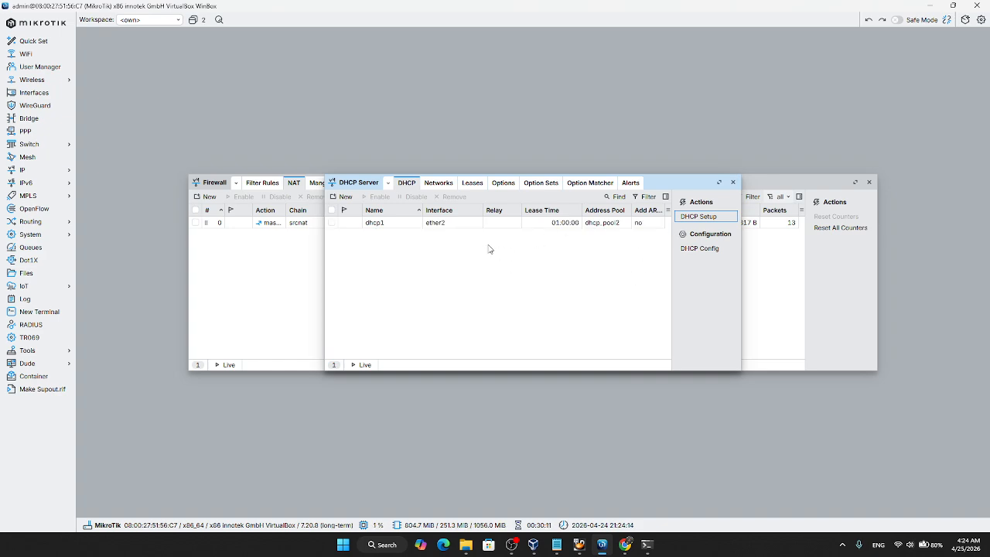
pyautogui.click(439, 185)
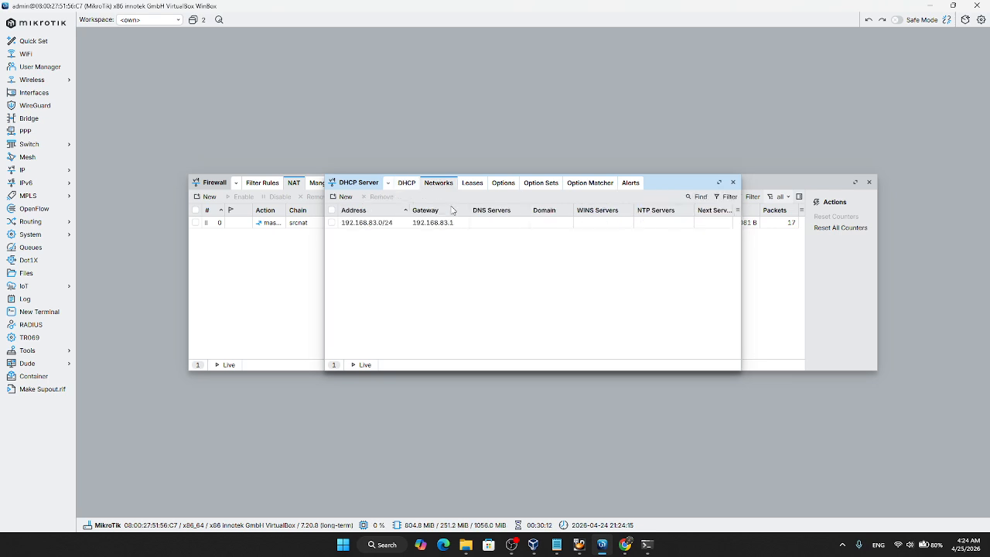
# Step: Turn off the No DNS option for the 192.168.83.0/24 DHCP network, save it, and close the DHCP Server and Firewall windows
pyautogui.doubleClick(444, 224)
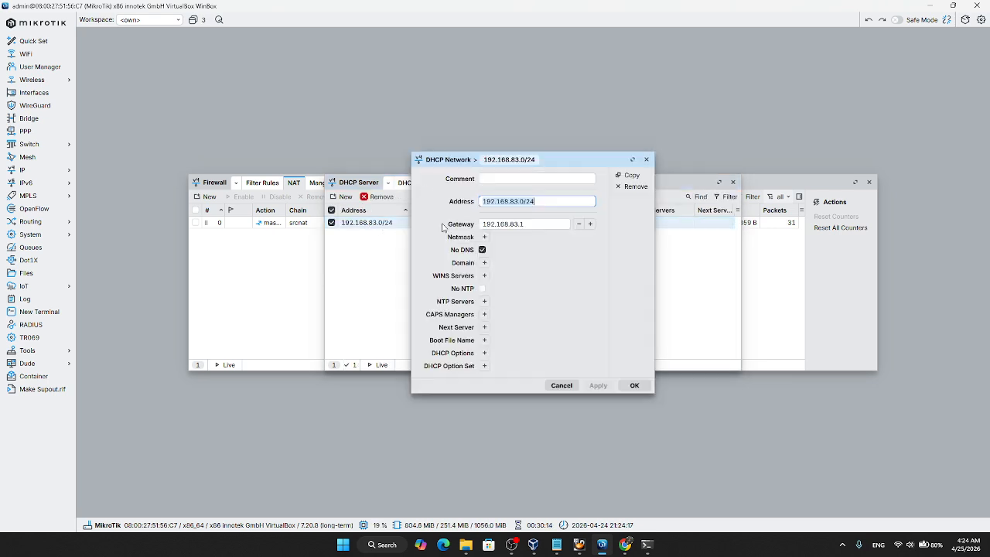
pyautogui.click(482, 252)
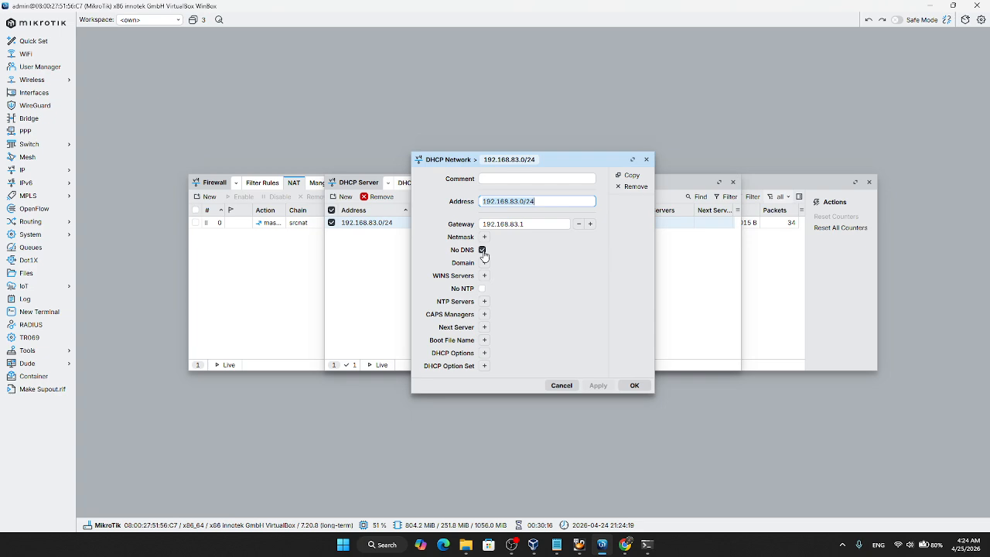
pyautogui.click(483, 250)
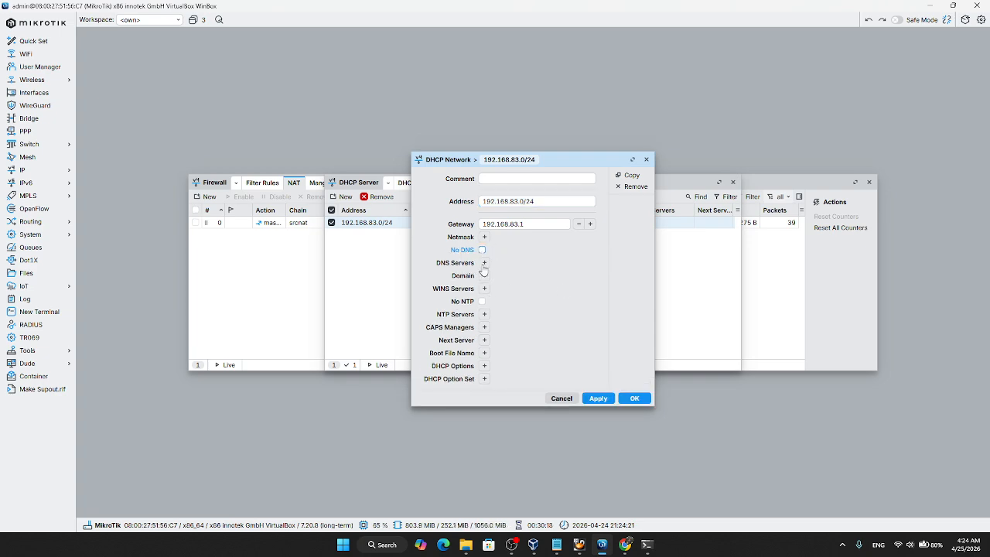
pyautogui.click(609, 400)
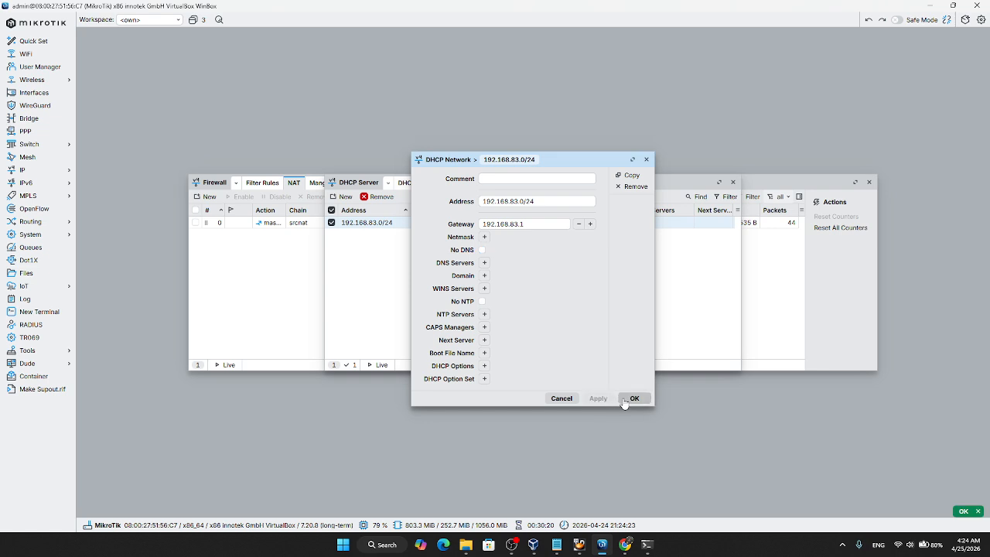
pyautogui.click(633, 398)
pyautogui.click(733, 182)
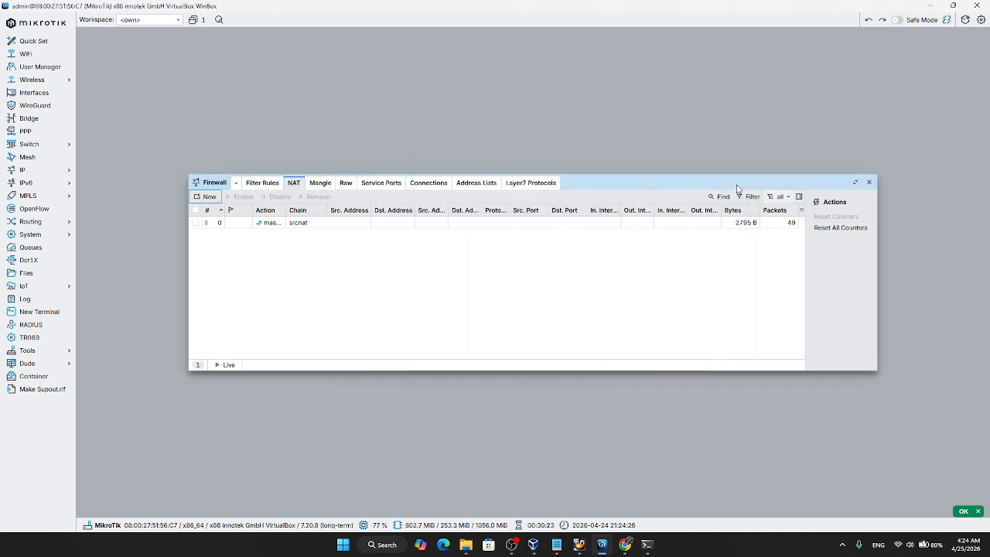
pyautogui.click(870, 185)
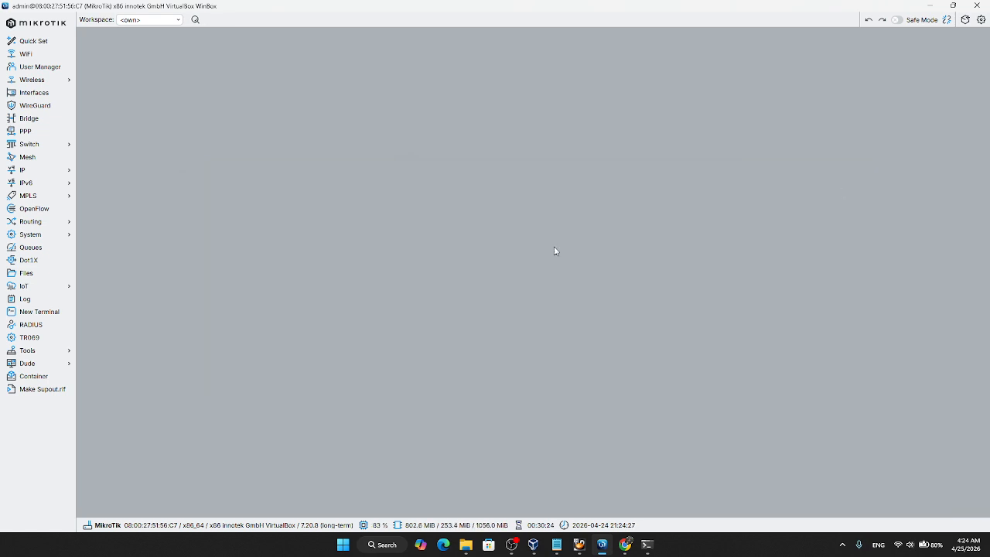
# Step: Open a router terminal and ping 8.8.8.8 to test internet connectivity, stopping after a few replies
pyautogui.click(40, 311)
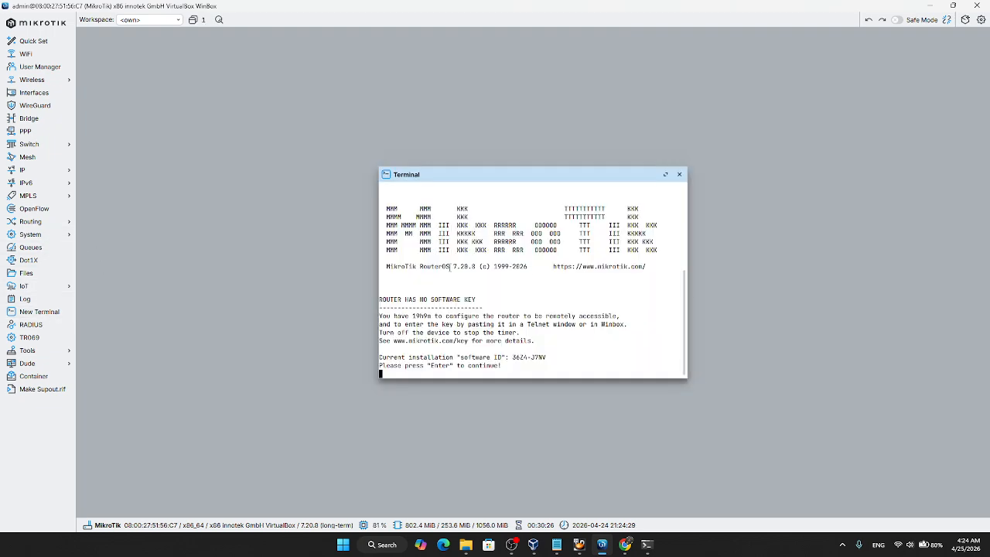
pyautogui.press('Return')
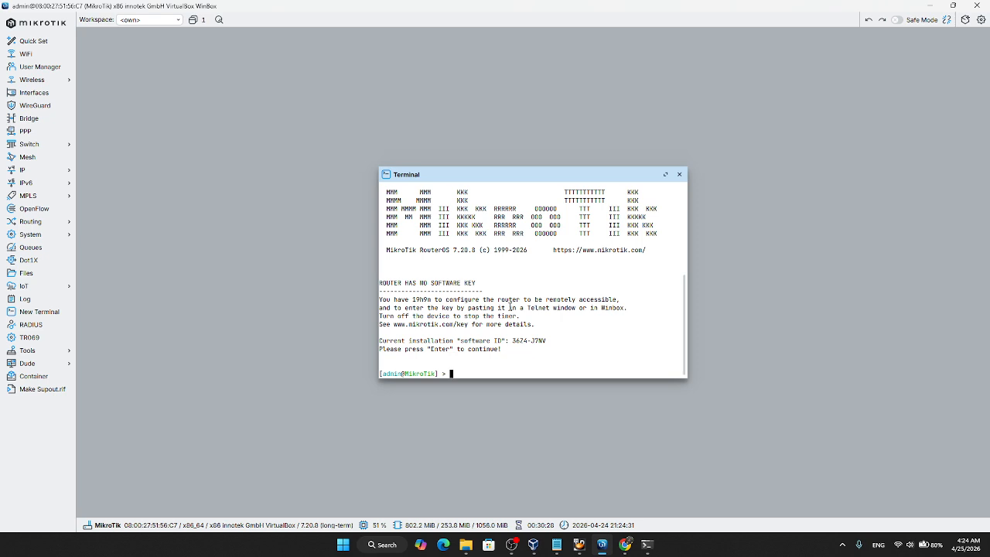
pyautogui.write('ping 8.8.8.8')
pyautogui.press('Return')
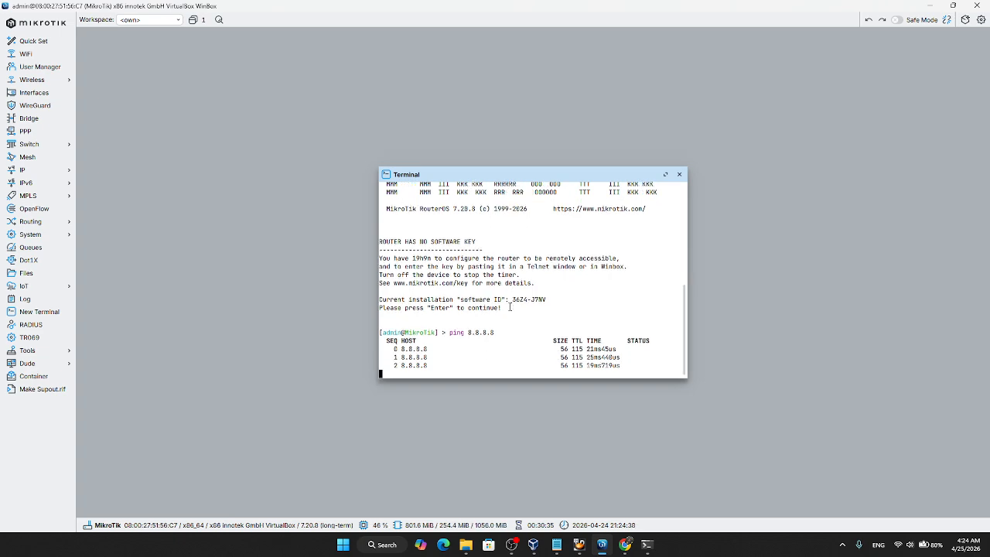
pyautogui.hotkey('ctrl', 'c')
# Step: Ping google.com from the router terminal to test name resolution, and close the terminal
pyautogui.write('ping')
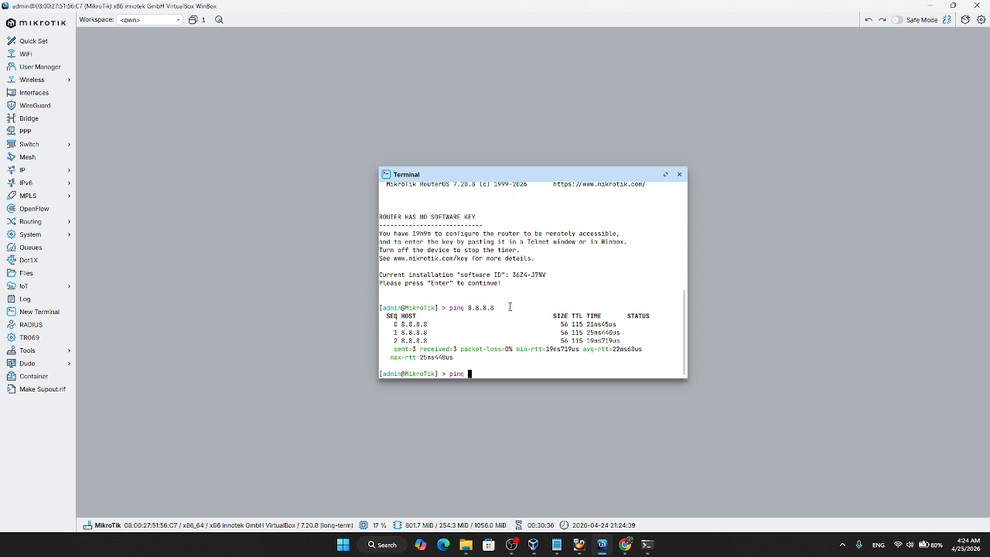
pyautogui.write(' google.com')
pyautogui.press('Return')
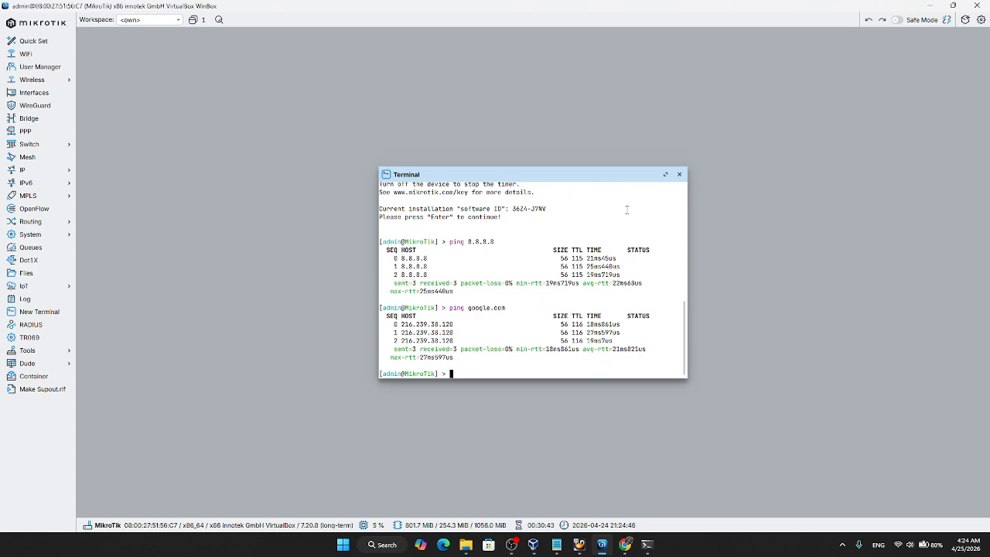
pyautogui.click(679, 174)
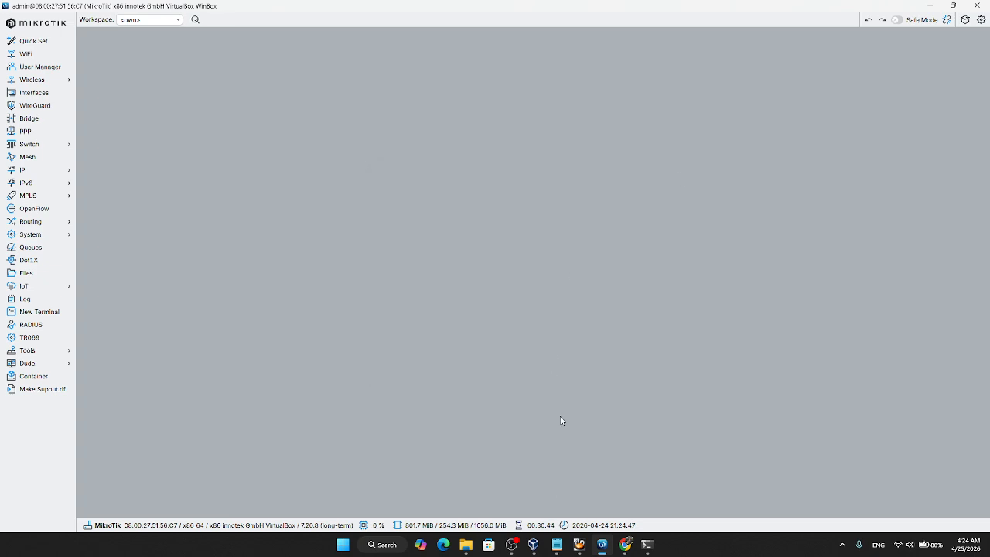
# Step: Switch to the Windows 10 VM and run ipconfig in a command prompt to check the client's IP configuration
pyautogui.moveTo(579, 545)
pyautogui.click(610, 501)
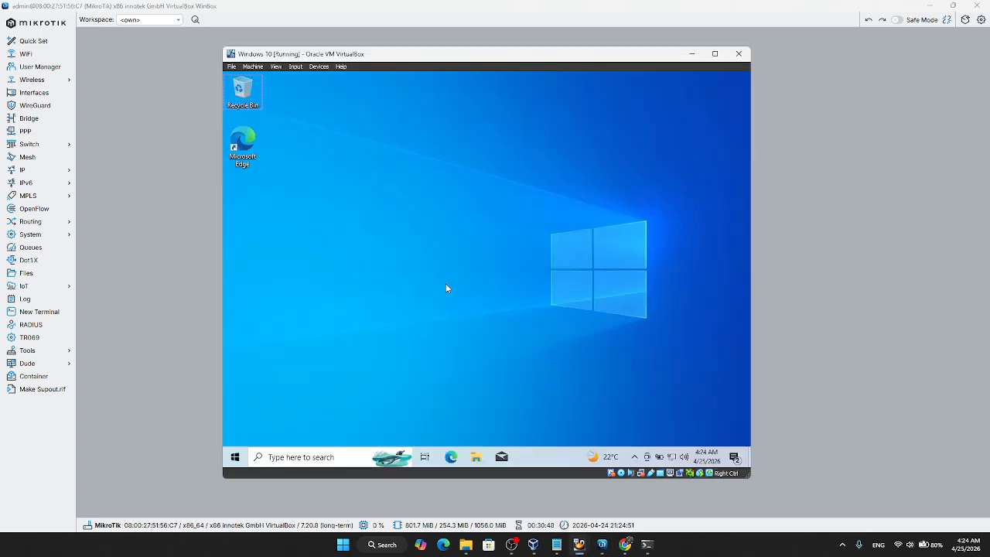
pyautogui.press('super+r')
pyautogui.press('Escape')
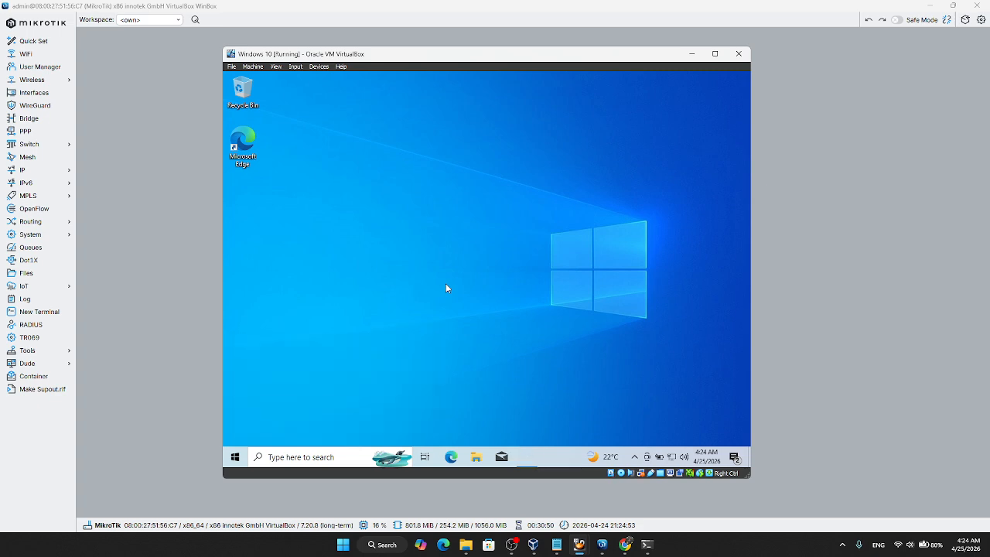
pyautogui.write('ipconfig')
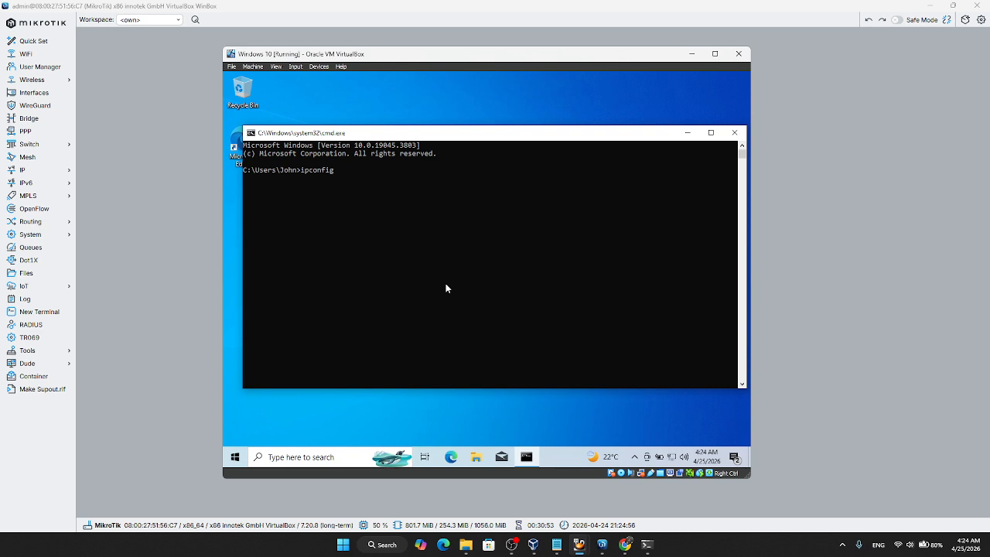
pyautogui.press('Return')
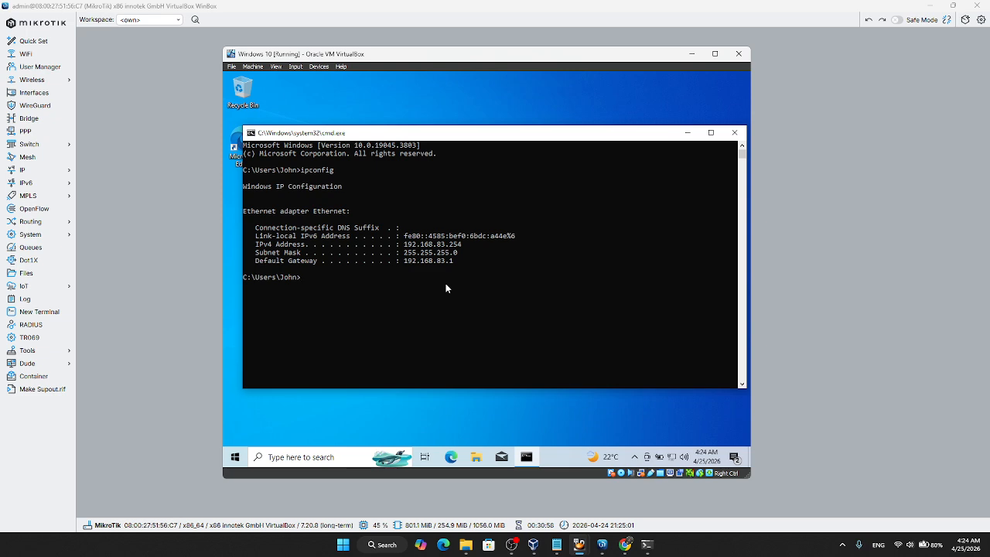
# Step: Ping 8.8.8.8 and google.com from the Windows 10 client's command prompt to test its internet access
pyautogui.write('ping 8.8.8.8')
pyautogui.press('Return')
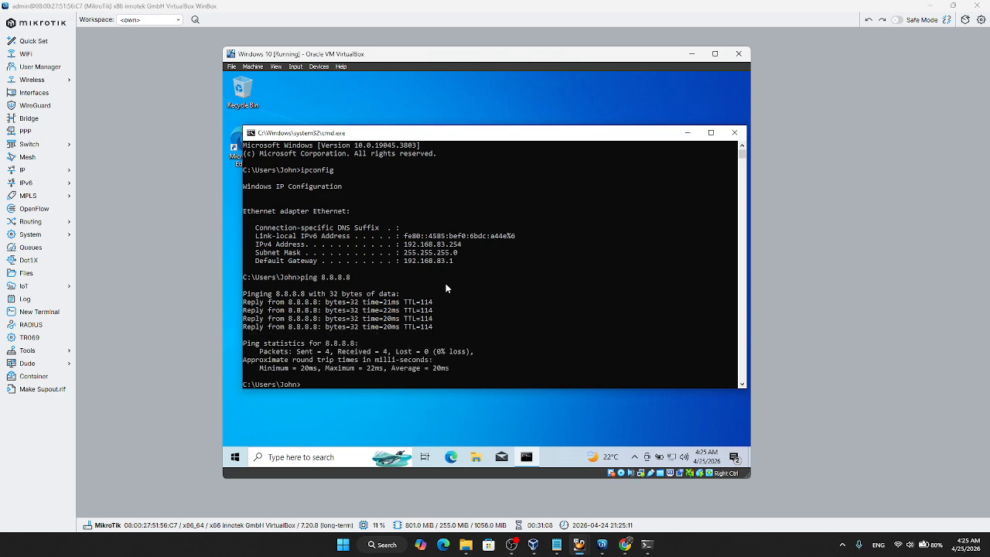
pyautogui.write('ing google.com')
pyautogui.press('Return')
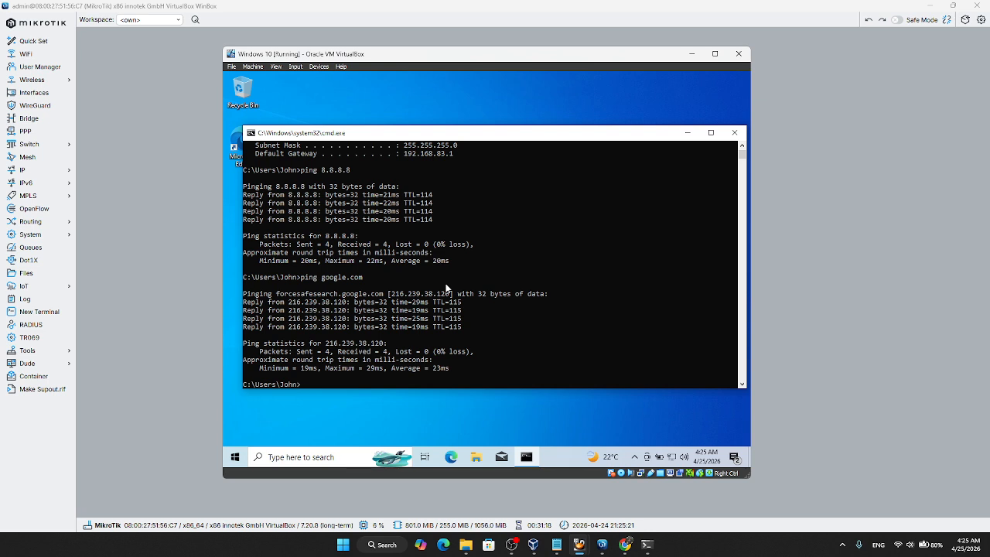
pyautogui.click(547, 116)
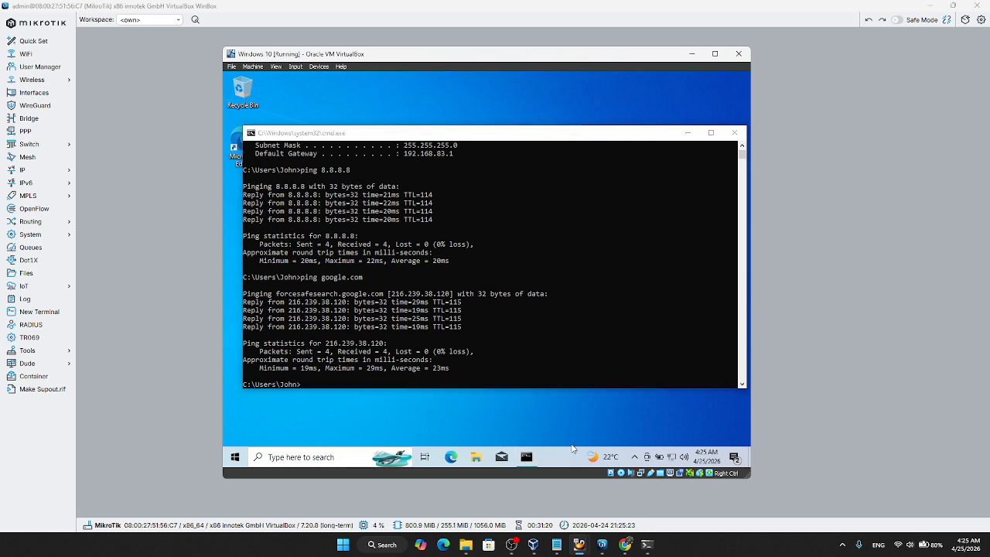
# Step: Switch to the exam document in Chrome and read the firewall configuration requirements
pyautogui.click(625, 544)
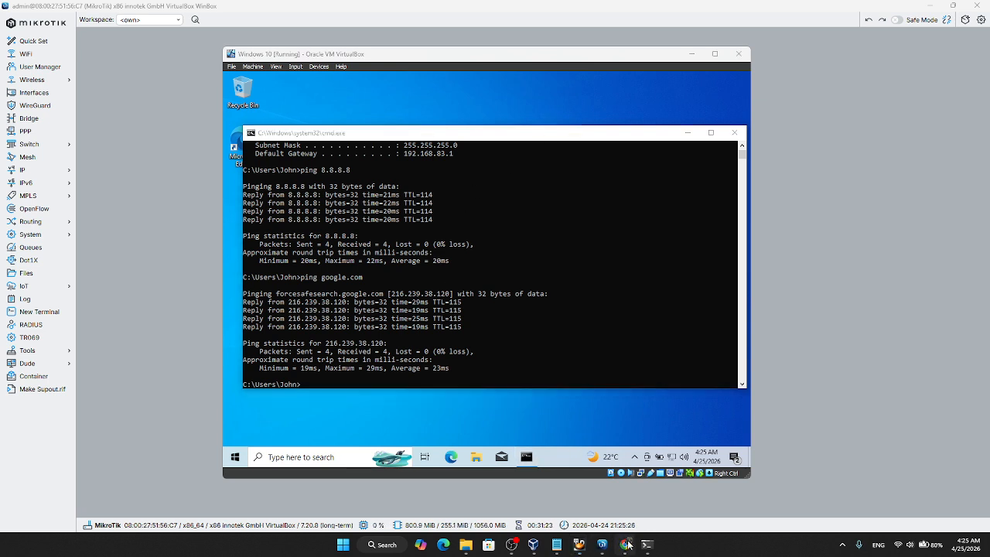
pyautogui.scroll(-1, 456, 372)
pyautogui.scroll(-1, 456, 359)
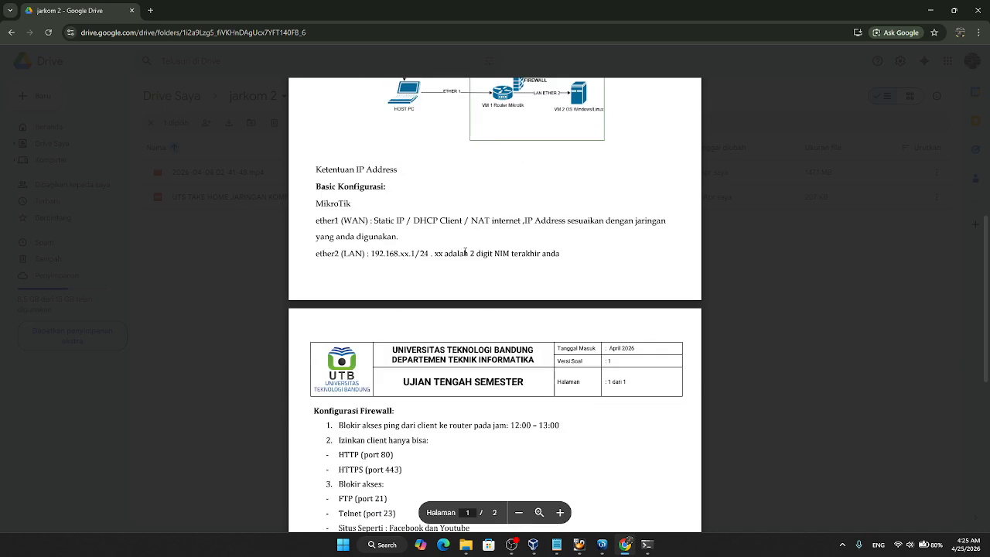
pyautogui.scroll(-3, 461, 253)
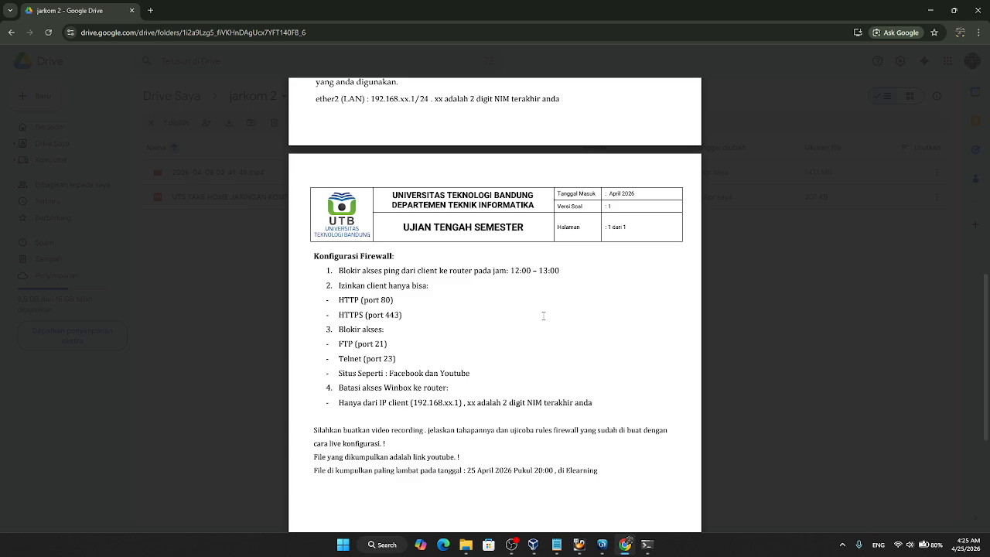
# Step: Return to WinBox and start a new firewall filter rule on the input chain with an action that blocks traffic
pyautogui.click(602, 544)
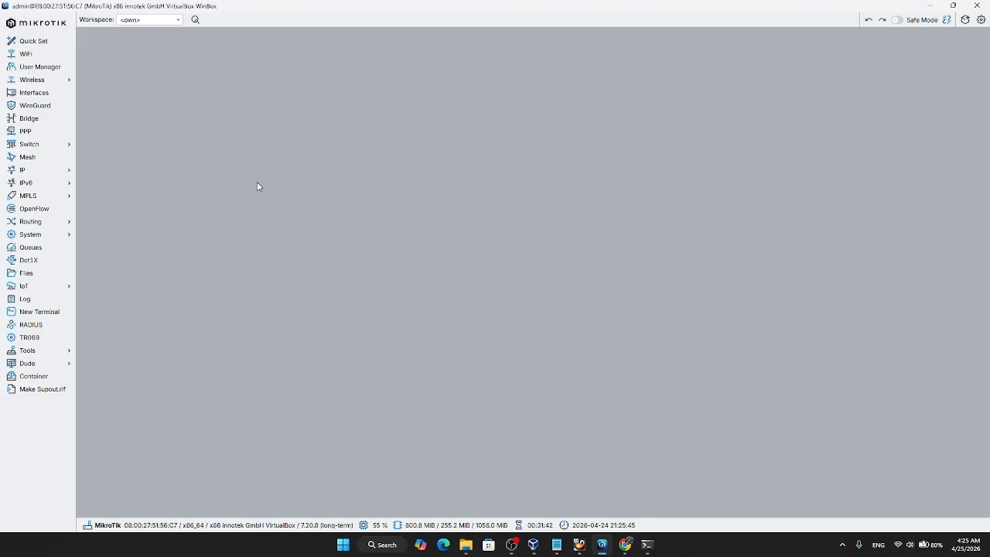
pyautogui.click(53, 176)
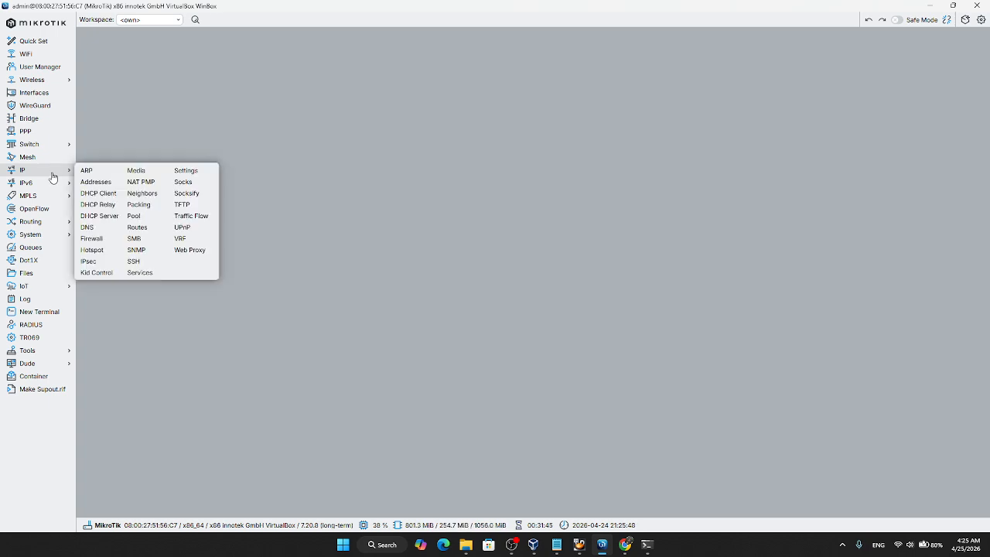
pyautogui.click(99, 241)
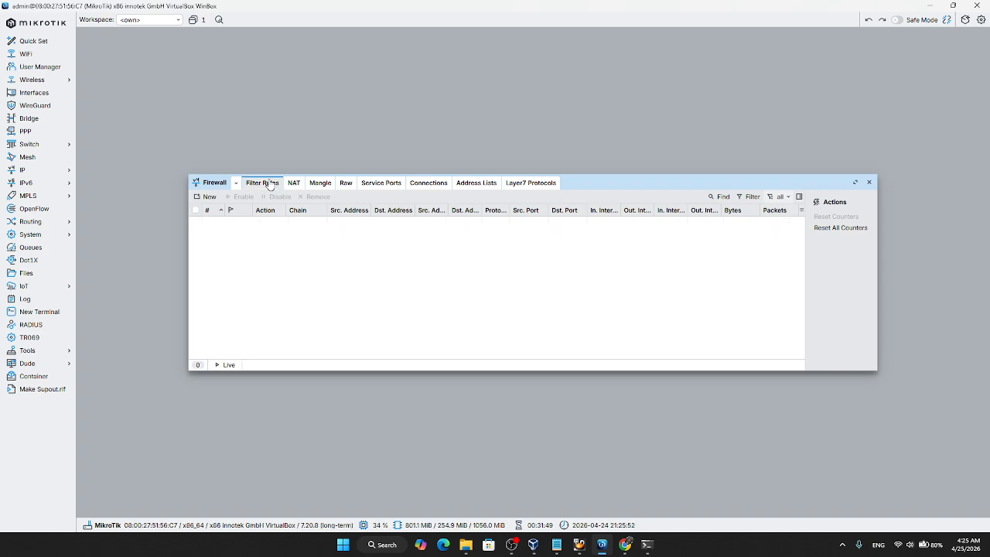
pyautogui.click(208, 197)
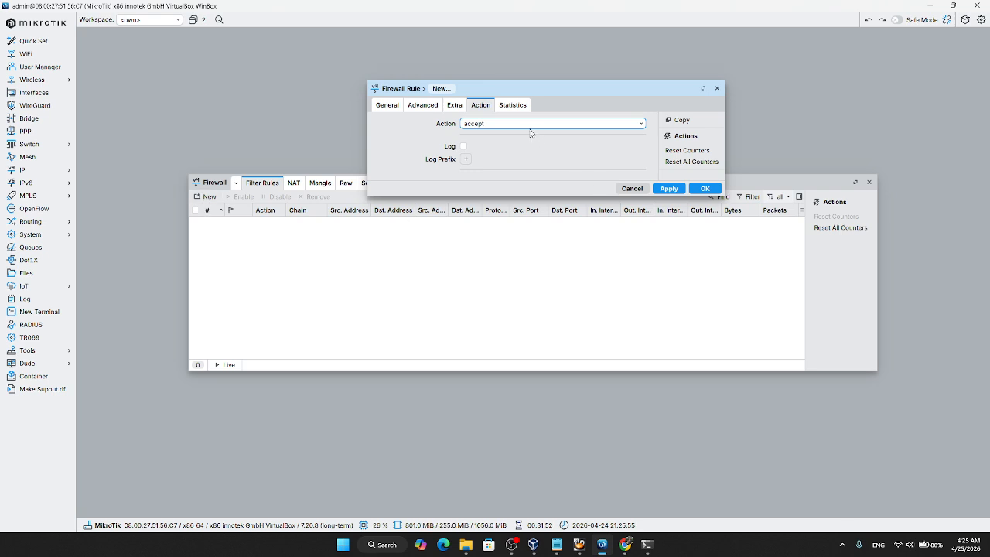
pyautogui.click(486, 125)
pyautogui.click(487, 173)
pyautogui.click(391, 106)
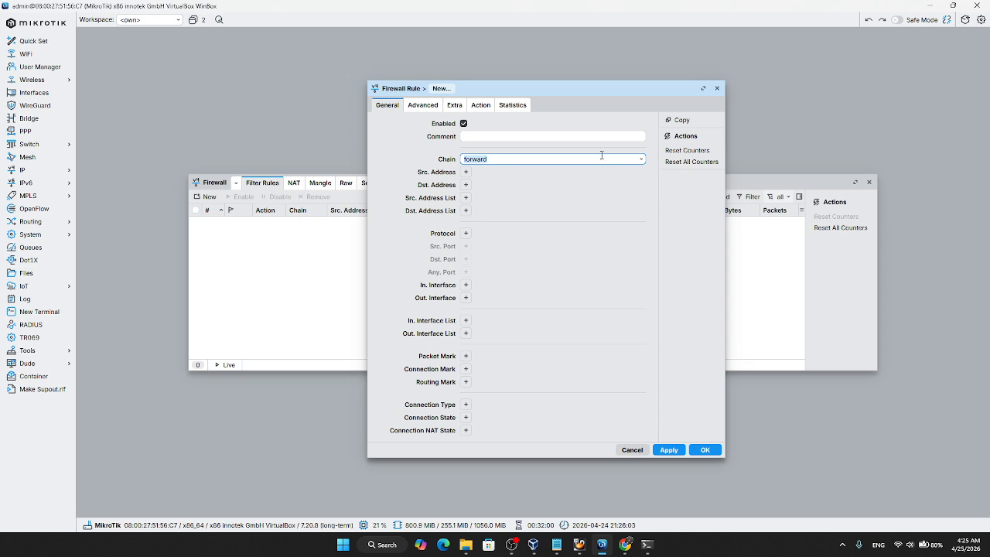
pyautogui.click(642, 159)
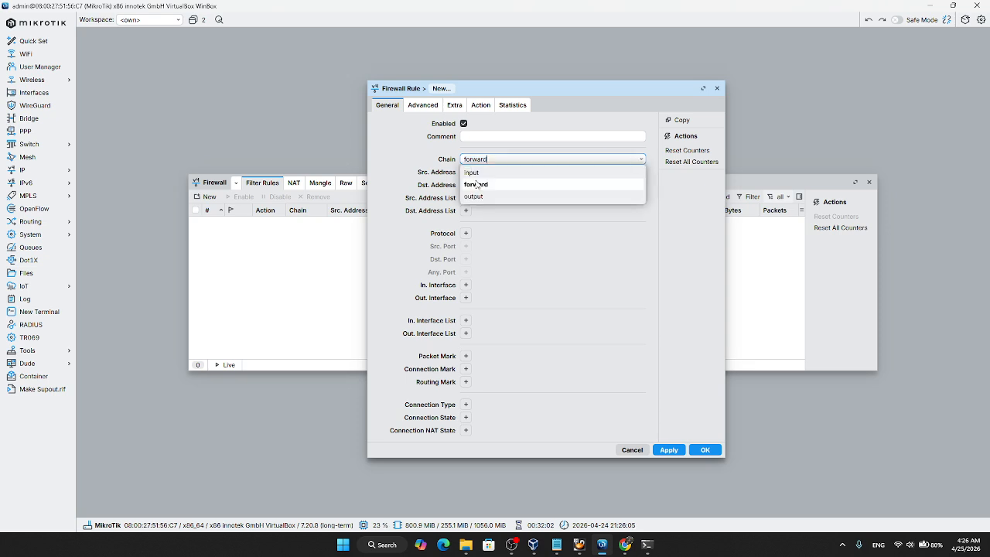
pyautogui.click(480, 171)
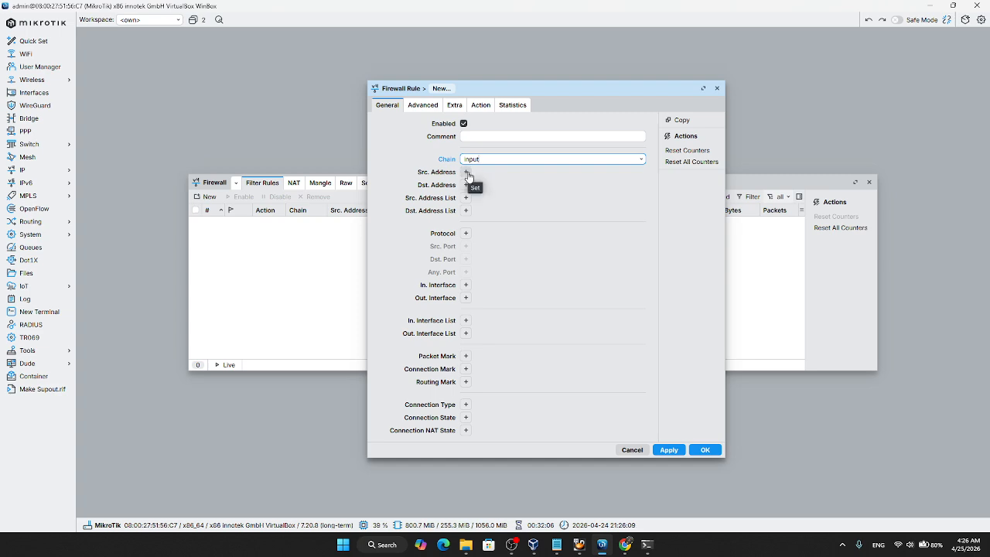
# Step: Set the rule's source address to the Windows client's IP, 192.168.83.254, checking it against the ipconfig output in the VM
pyautogui.click(467, 172)
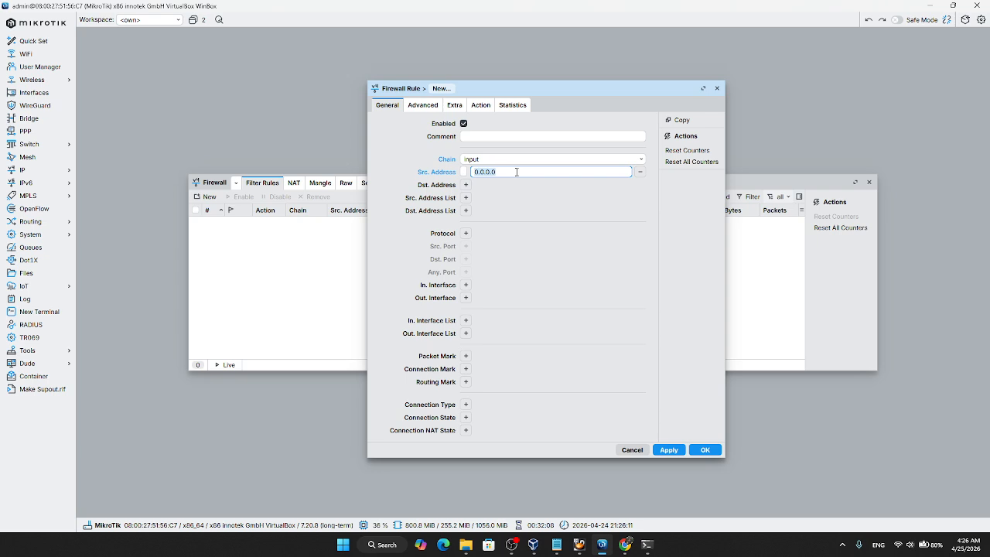
pyautogui.write('192')
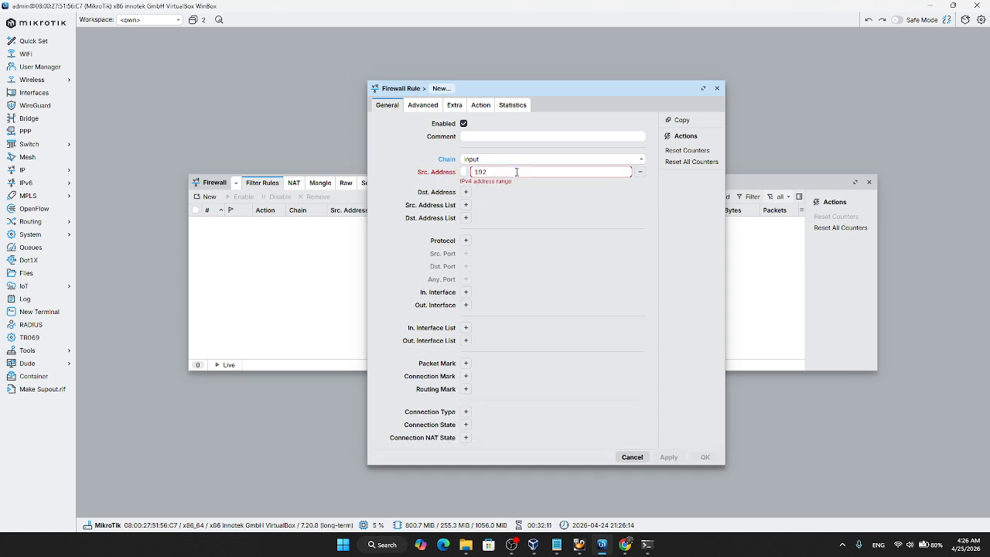
pyautogui.write('.168.')
pyautogui.moveTo(578, 544)
pyautogui.click(619, 502)
pyautogui.scroll(4, 398, 289)
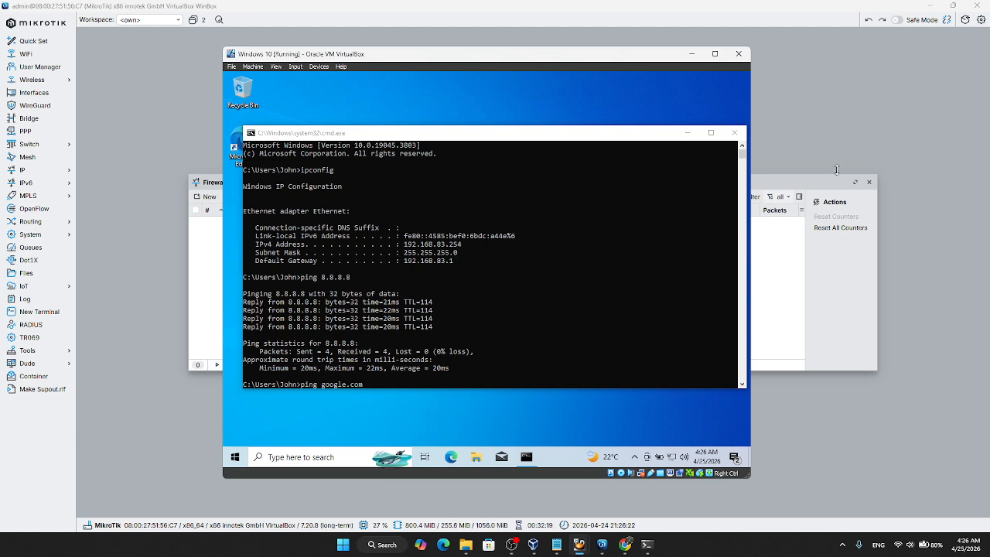
pyautogui.click(844, 120)
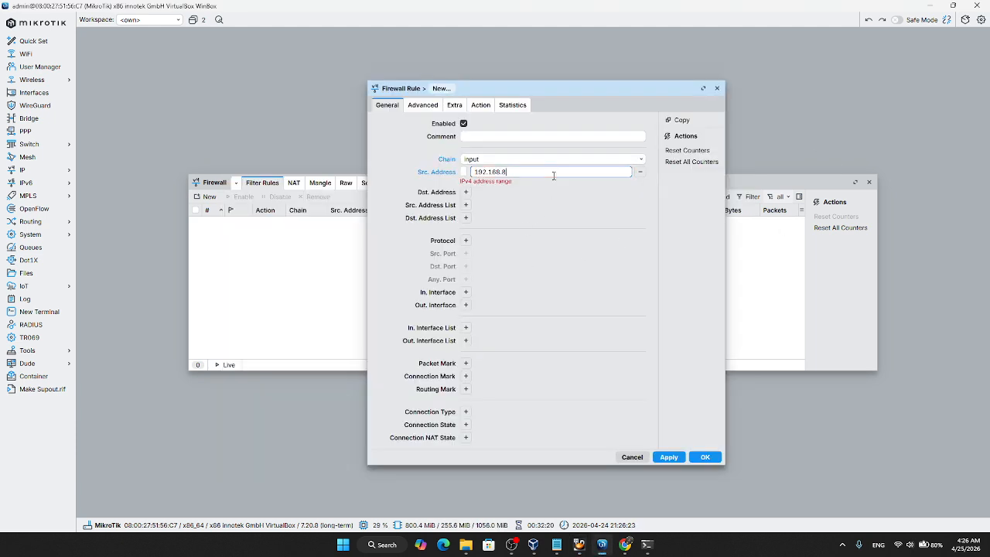
pyautogui.write('3.254')
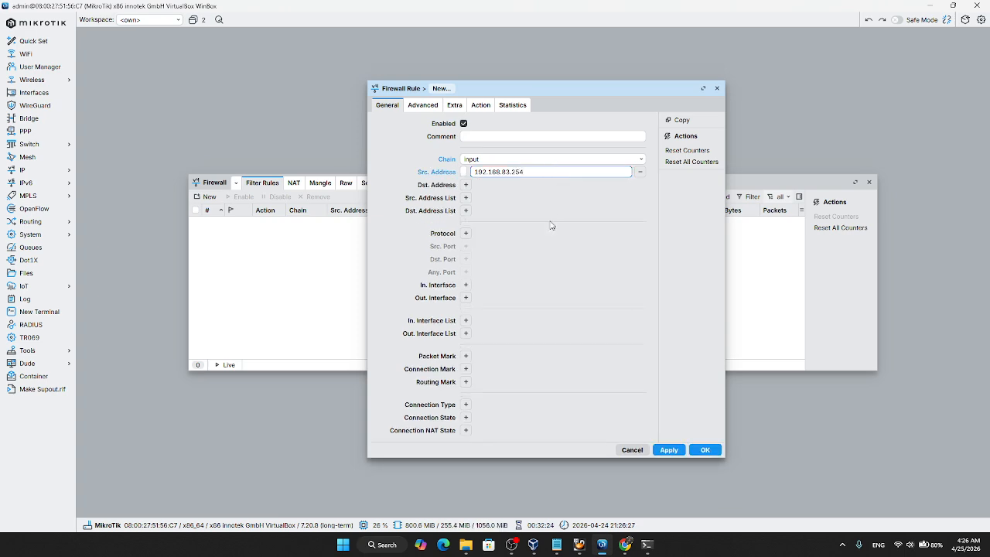
# Step: Set the new firewall rule's protocol to icmp
pyautogui.click(466, 232)
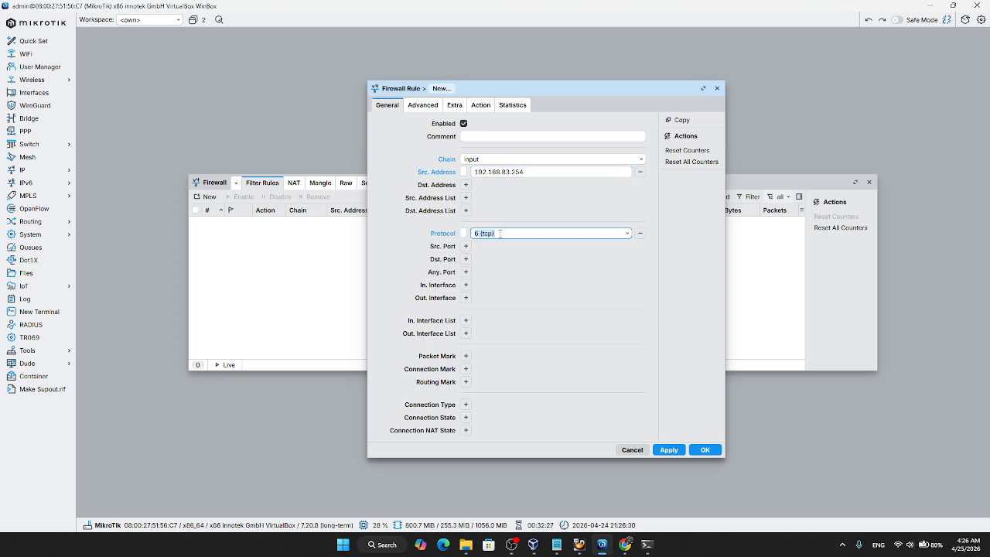
pyautogui.click(628, 233)
pyautogui.write('icmp')
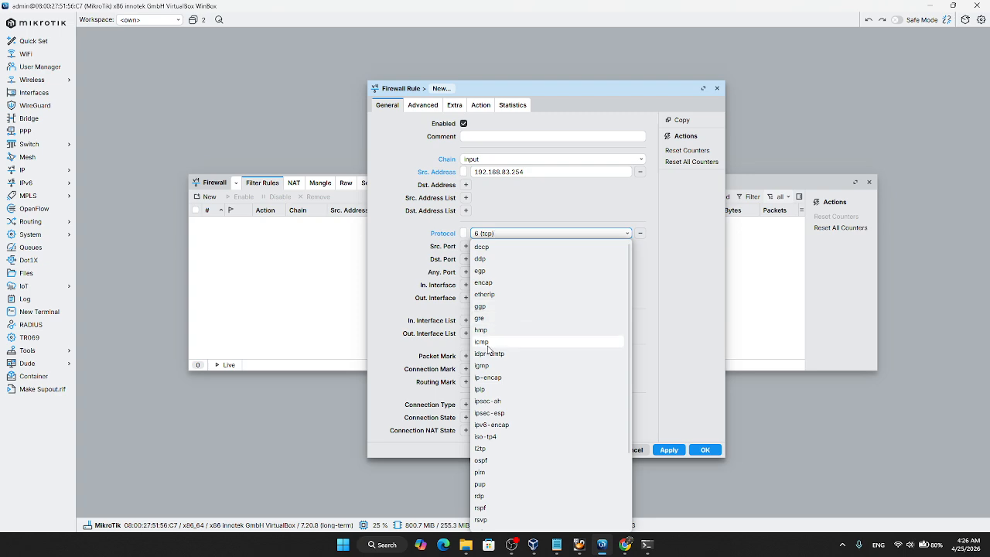
pyautogui.press('Return')
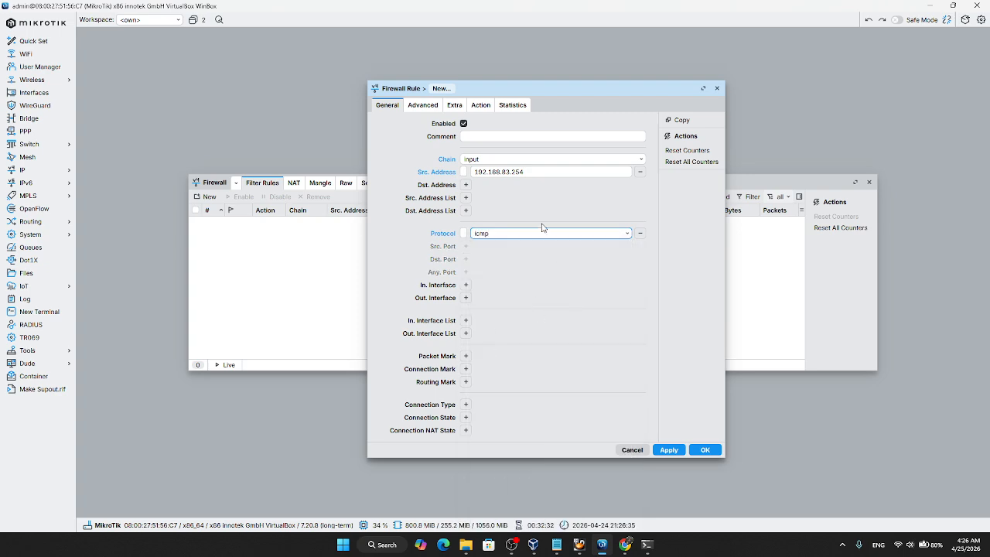
# Step: Limit the firewall rule to the time range 12:00:00 to 13:00:00, with every day of the week enabled
pyautogui.click(432, 109)
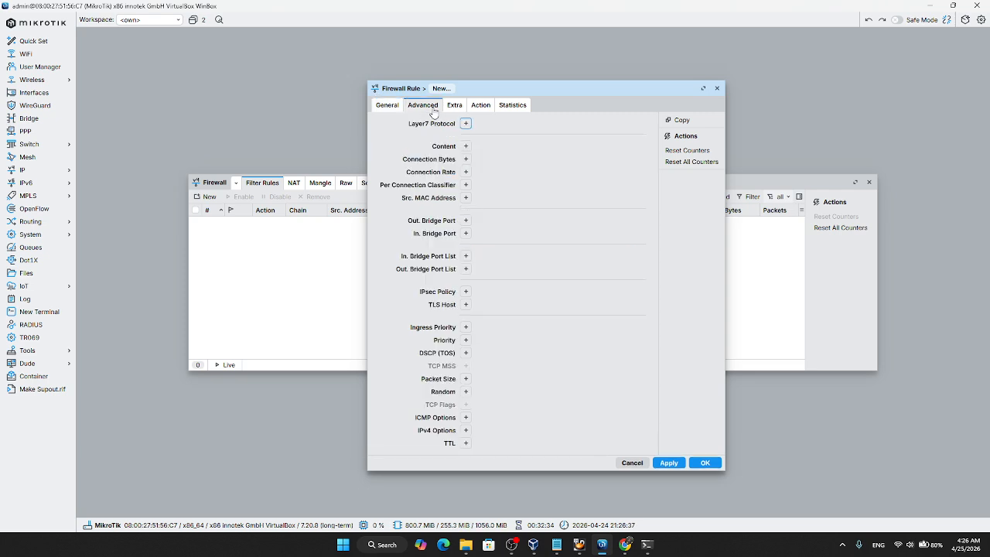
pyautogui.click(455, 107)
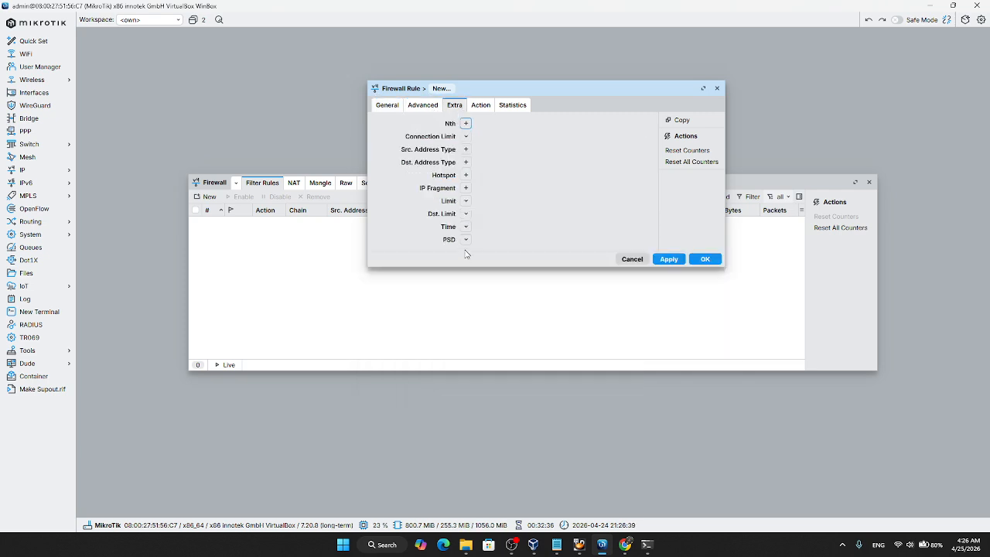
pyautogui.click(466, 227)
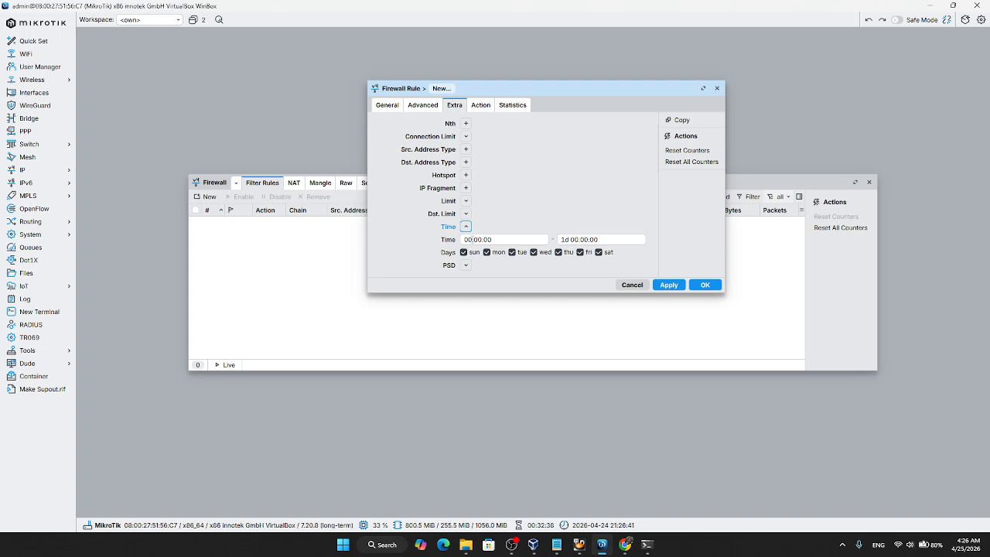
pyautogui.click(473, 240)
pyautogui.press('BackSpace')
pyautogui.press('BackSpace')
pyautogui.write('12')
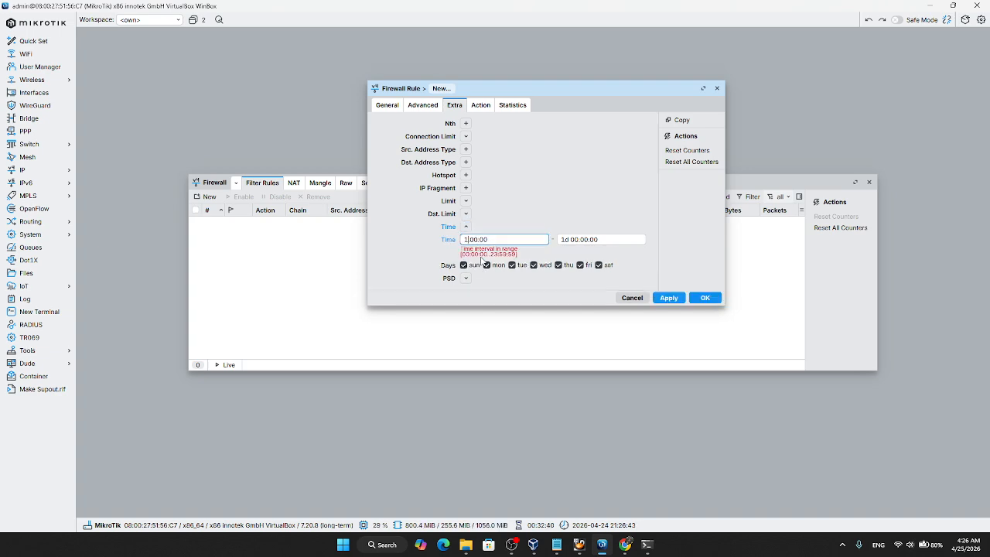
pyautogui.click(579, 240)
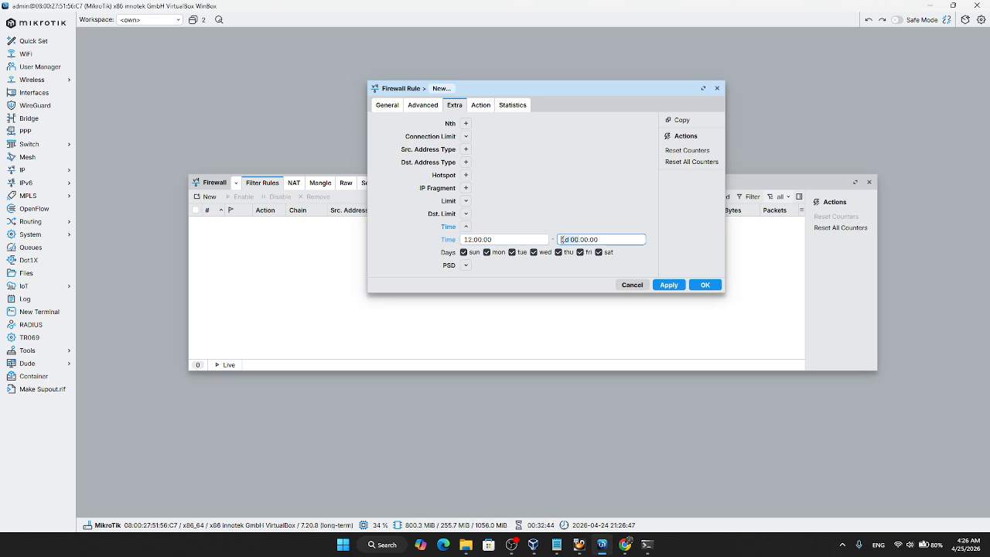
pyautogui.write('13')
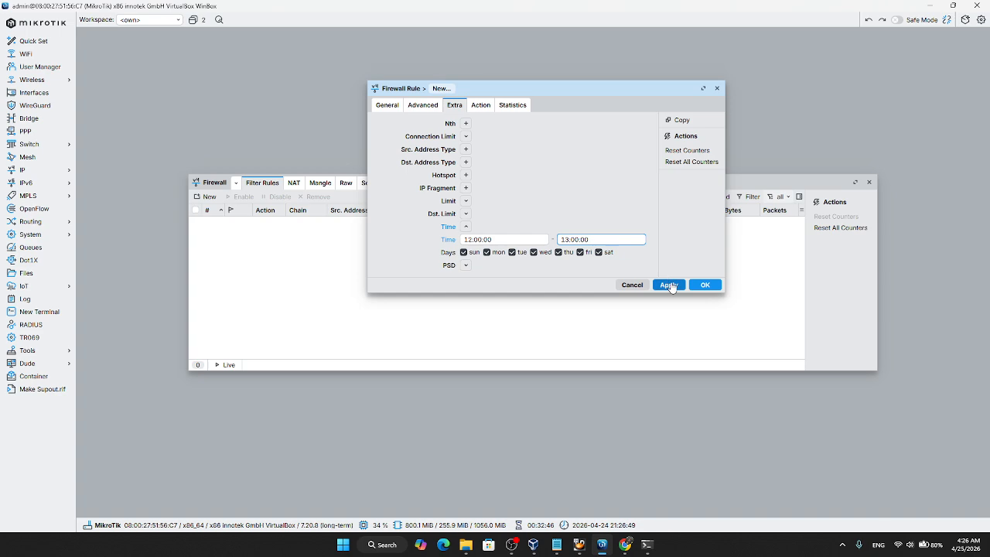
# Step: Check that the rule's action is drop, and save the rule to the filter list
pyautogui.click(482, 106)
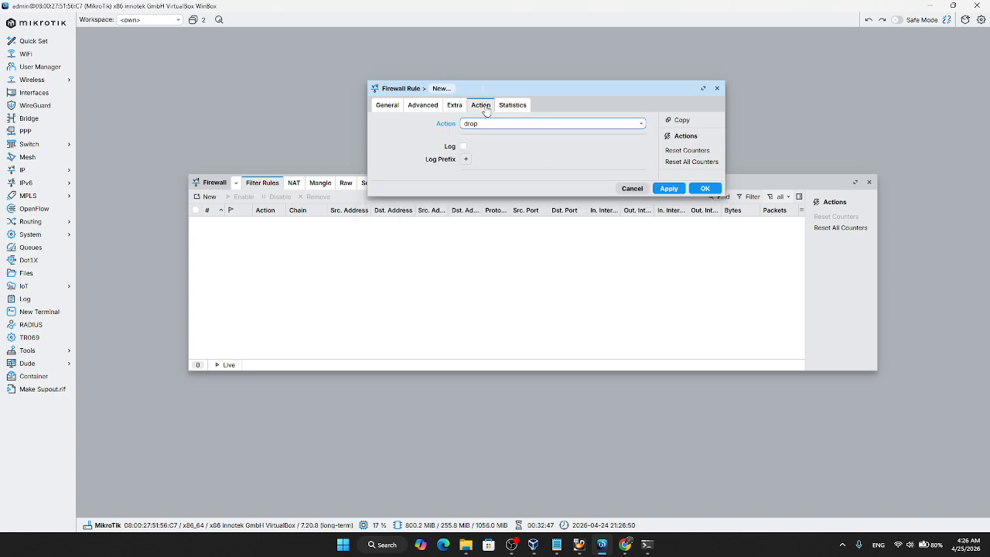
pyautogui.click(673, 189)
pyautogui.click(704, 202)
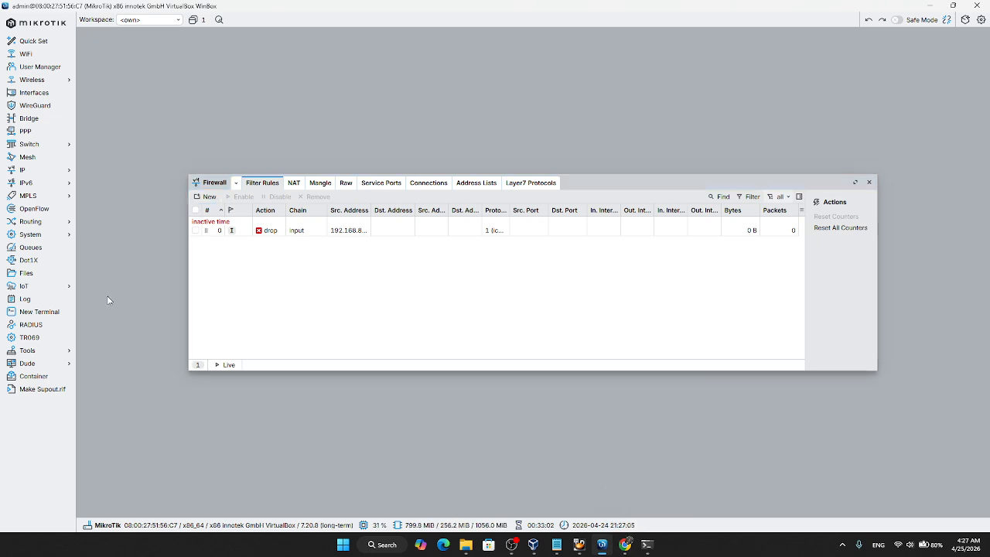
# Step: Set the router's system clock to 12:00:00 and save it
pyautogui.click(66, 235)
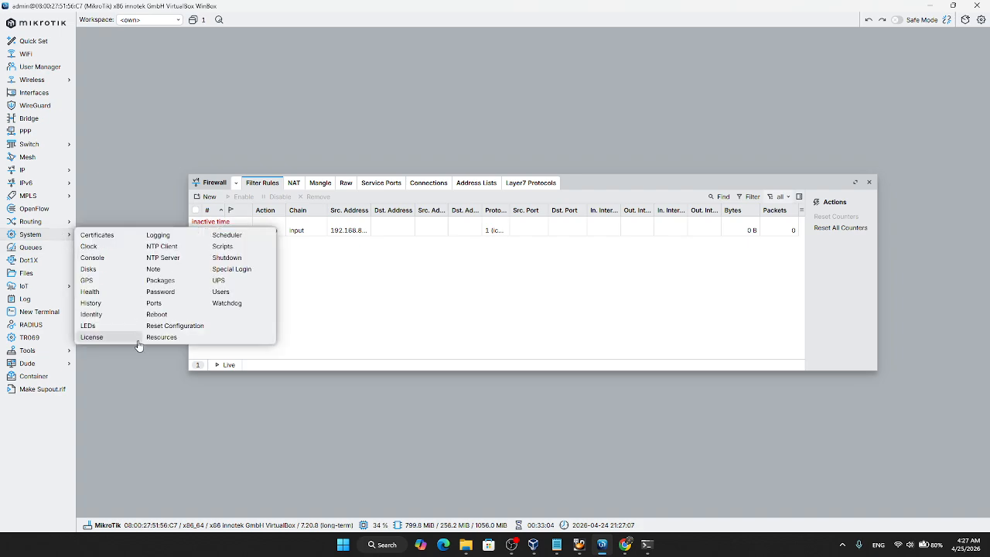
pyautogui.click(43, 235)
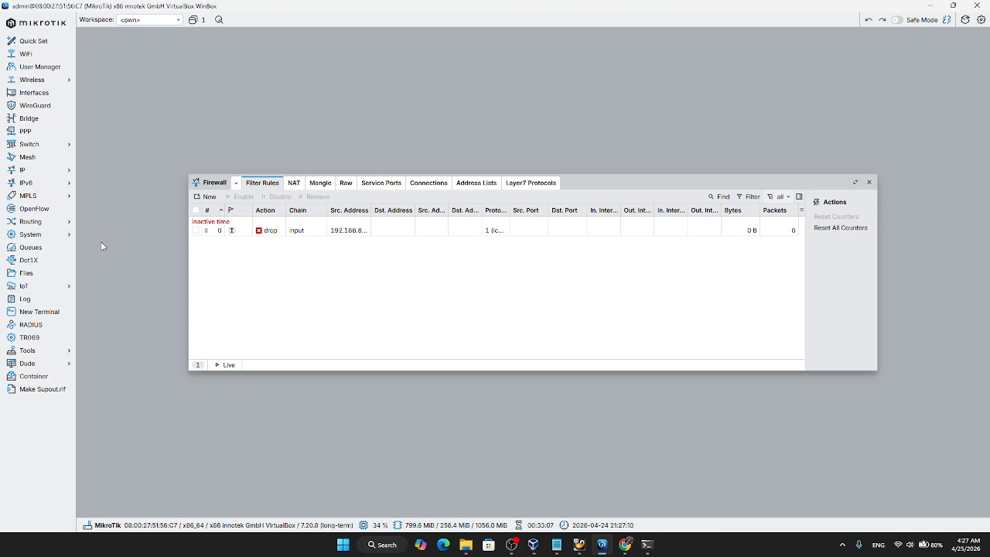
pyautogui.click(63, 235)
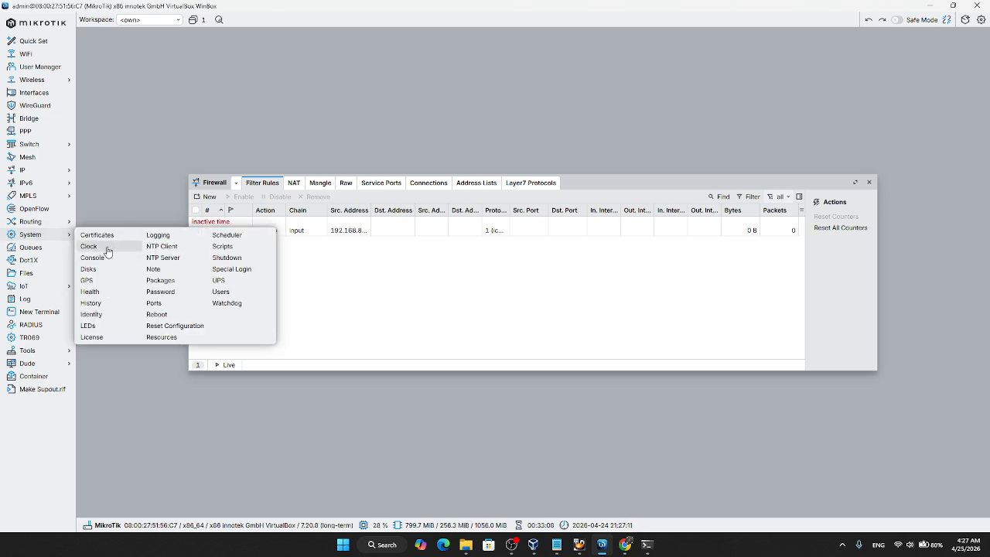
pyautogui.click(107, 252)
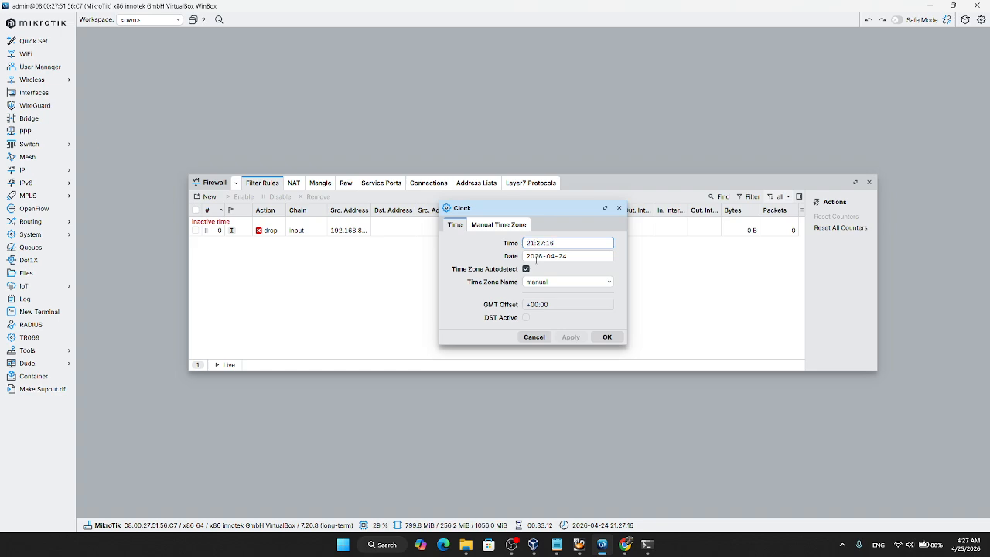
pyautogui.hotkey('ctrl', 'a')
pyautogui.press('BackSpace')
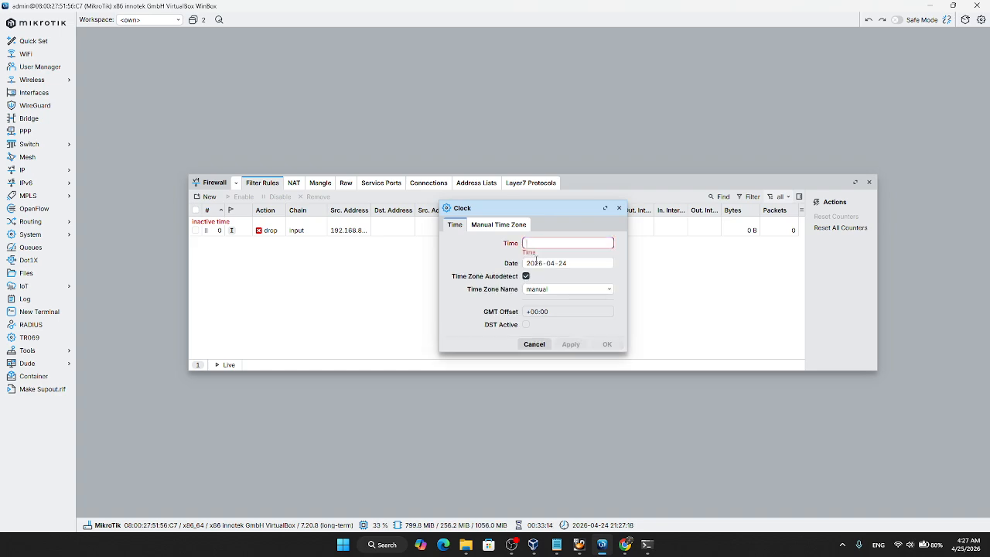
pyautogui.write('12:00:00')
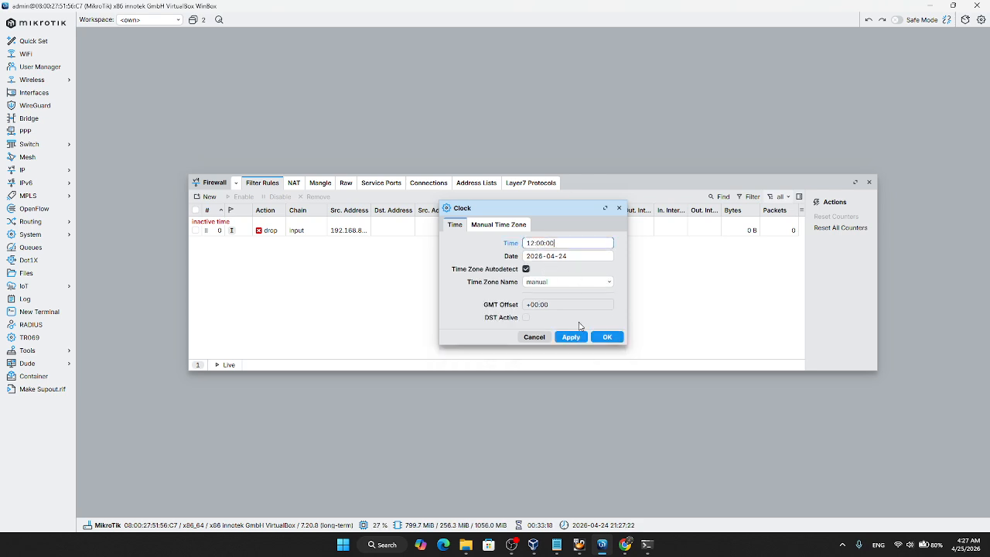
pyautogui.click(573, 341)
pyautogui.click(600, 338)
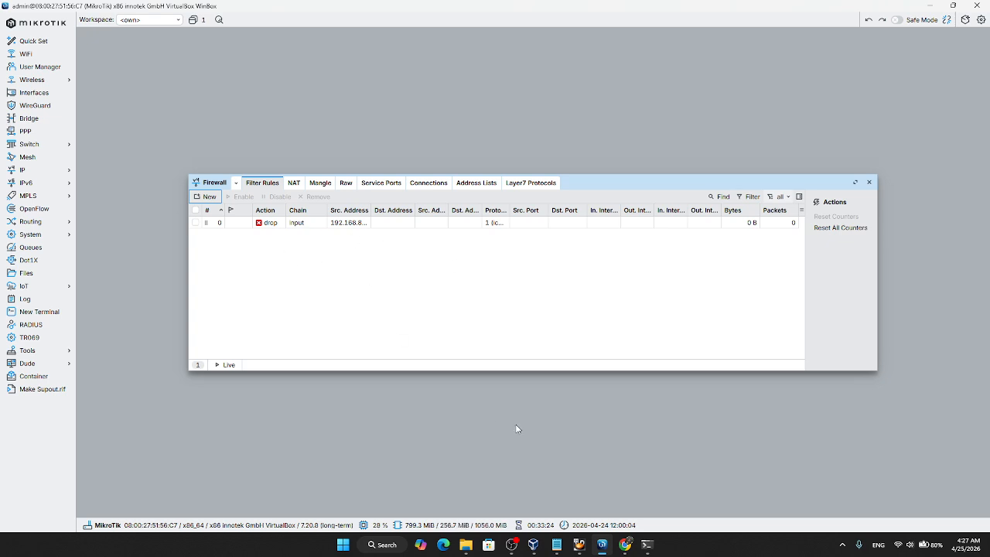
# Step: Switch to the Windows 10 VM, clear the command prompt and ping the router at 192.168.100.185
pyautogui.moveTo(579, 545)
pyautogui.click(629, 487)
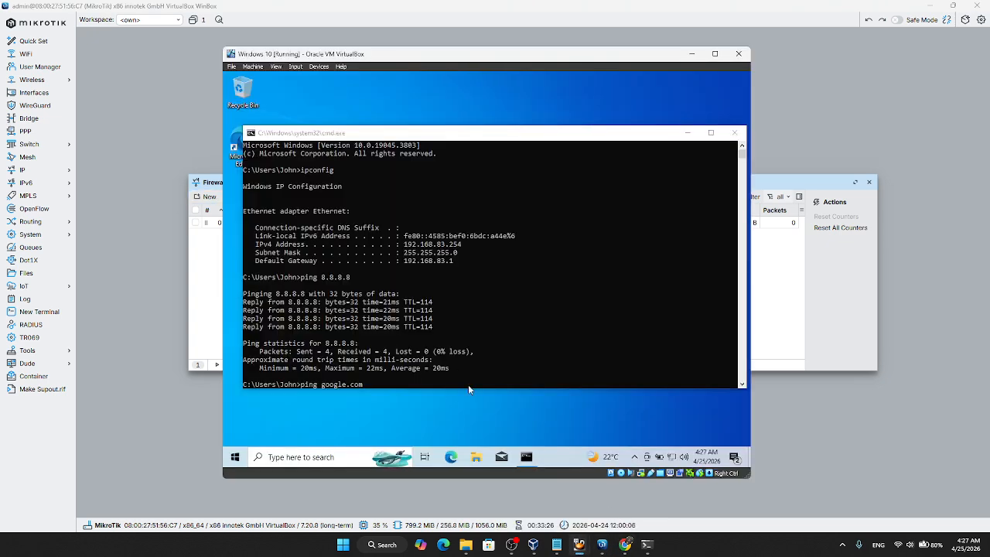
pyautogui.click(442, 385)
pyautogui.write('cls')
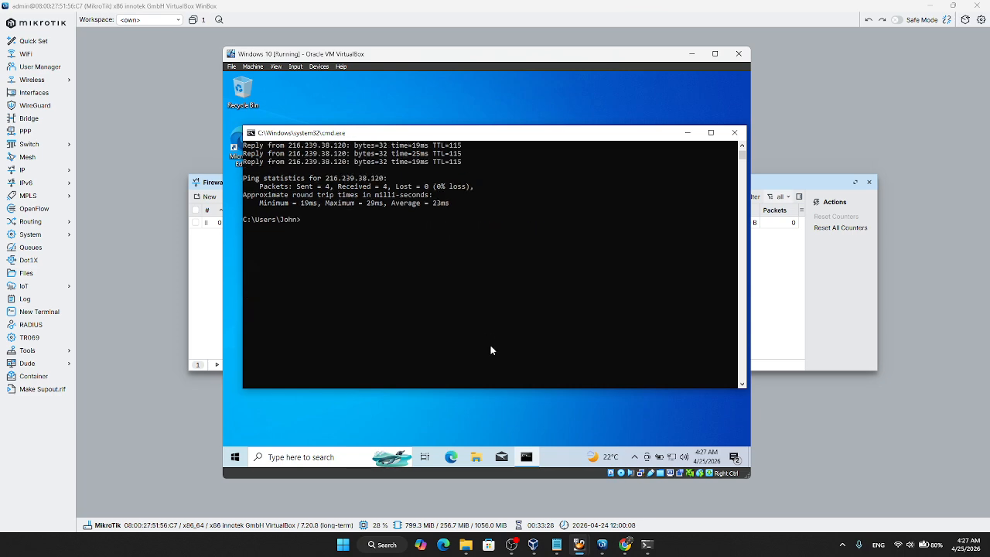
pyautogui.press('Return')
pyautogui.scroll(1, 484, 338)
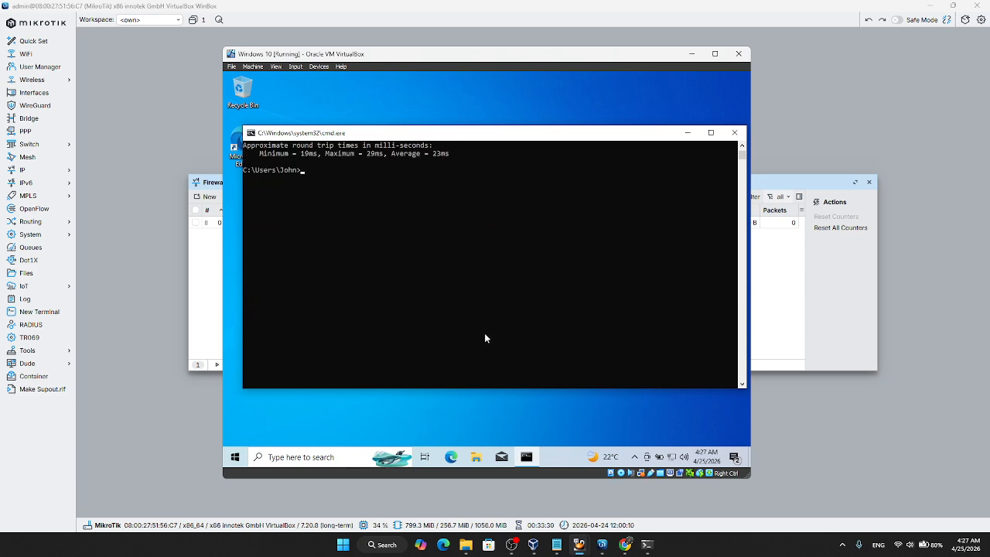
pyautogui.write('ping')
pyautogui.write('192.168.100.18')
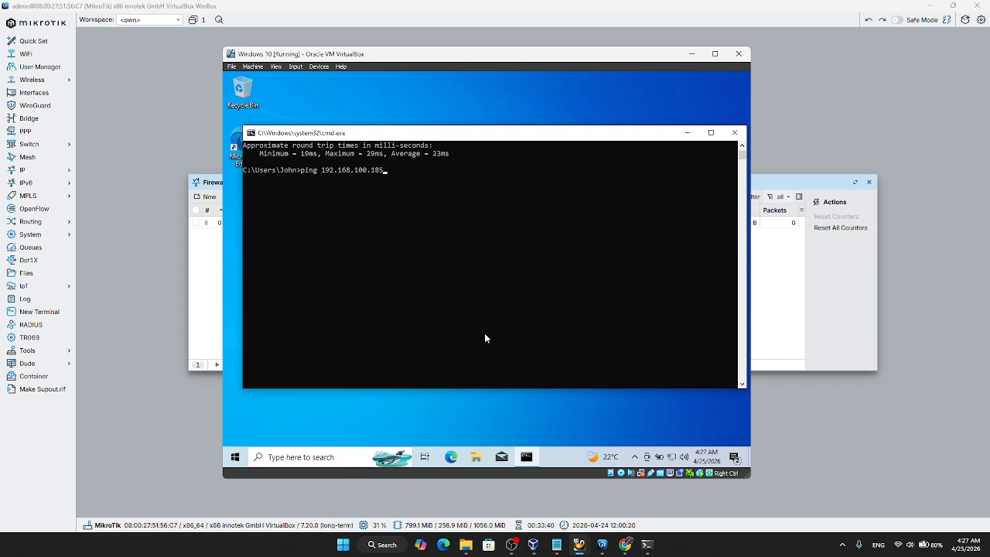
pyautogui.write('5')
pyautogui.press('Return')
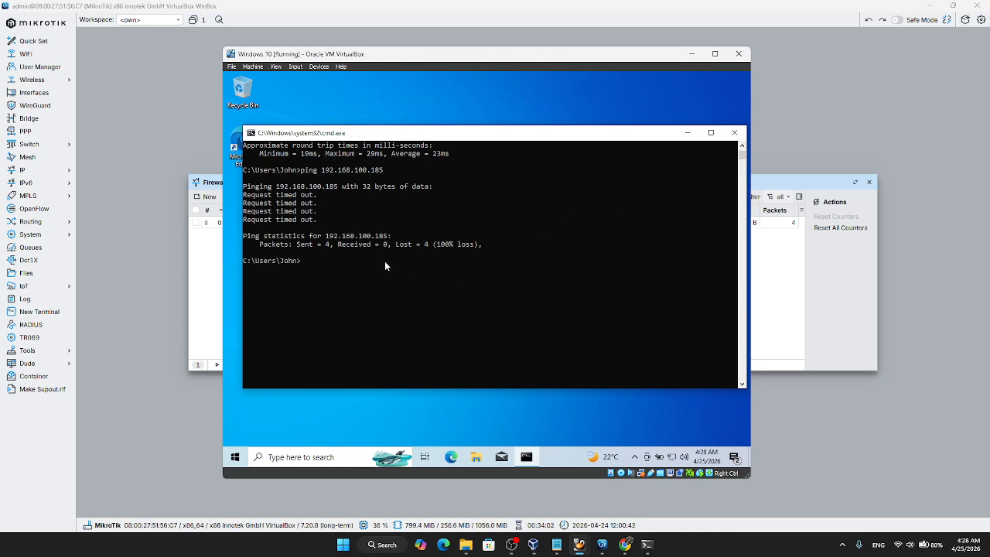
# Step: Recheck the firewall requirements in the exam document in Chrome, and return to WinBox
pyautogui.click(903, 146)
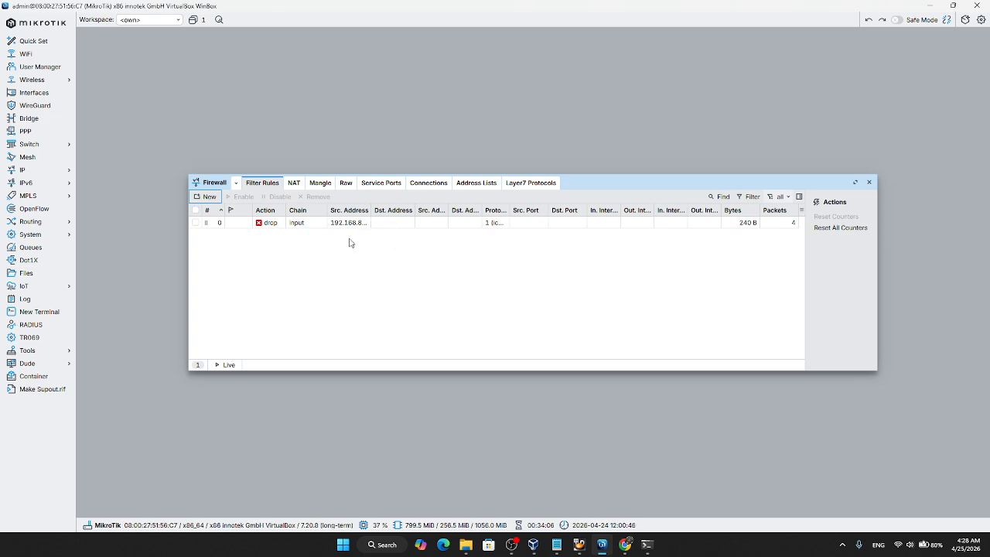
pyautogui.click(625, 545)
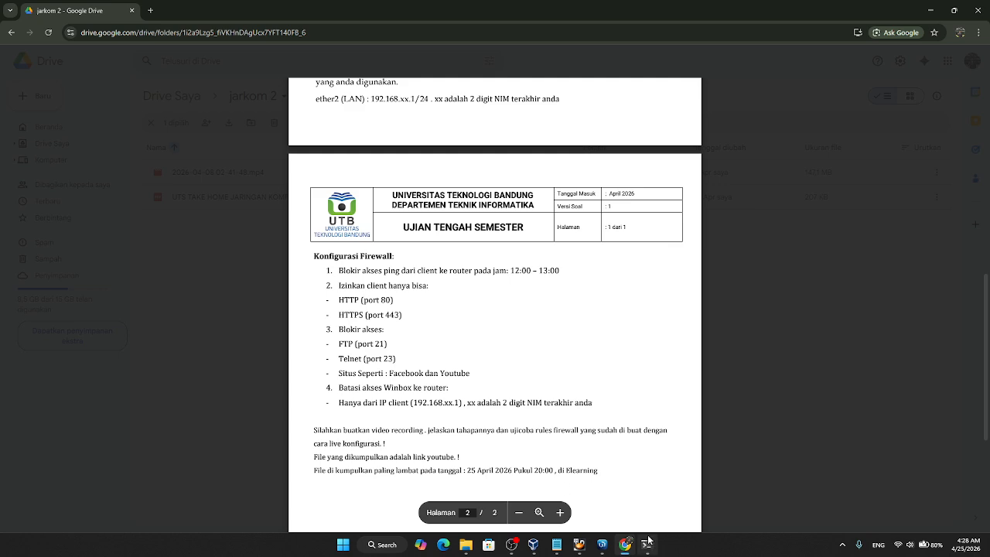
pyautogui.click(602, 545)
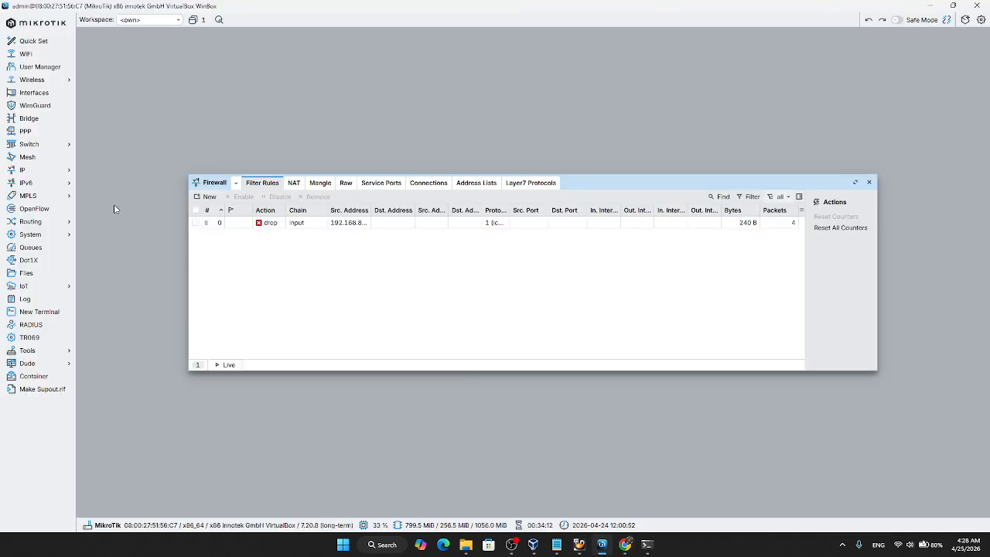
# Step: Move the router's system clock forward to 13:00:00 and save it
pyautogui.click(31, 234)
pyautogui.click(89, 245)
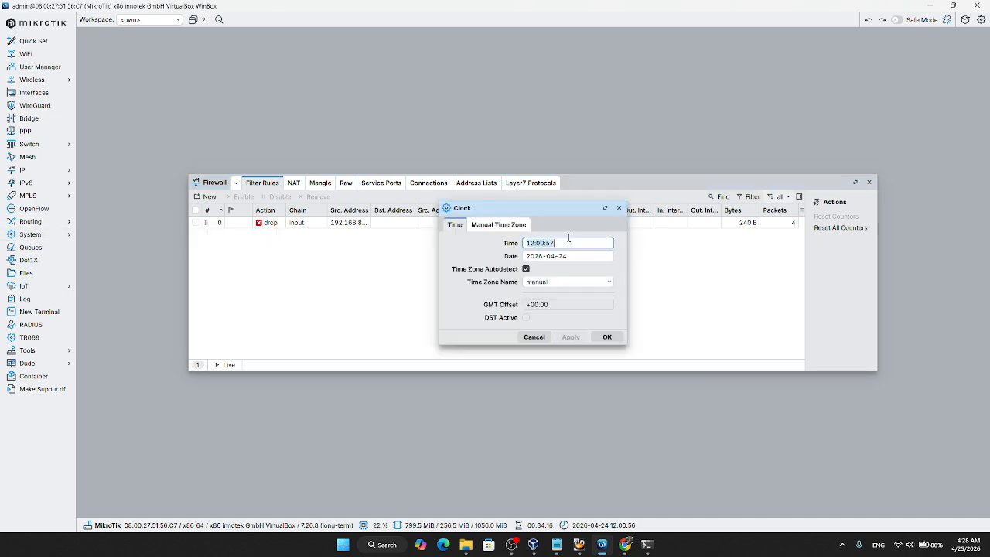
pyautogui.press('BackSpace')
pyautogui.write('13')
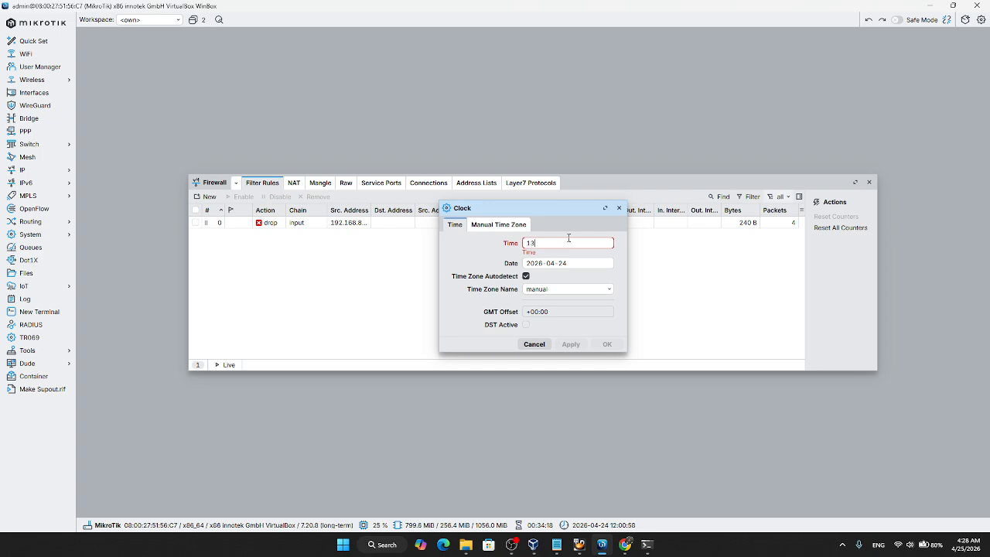
pyautogui.write(':00:00')
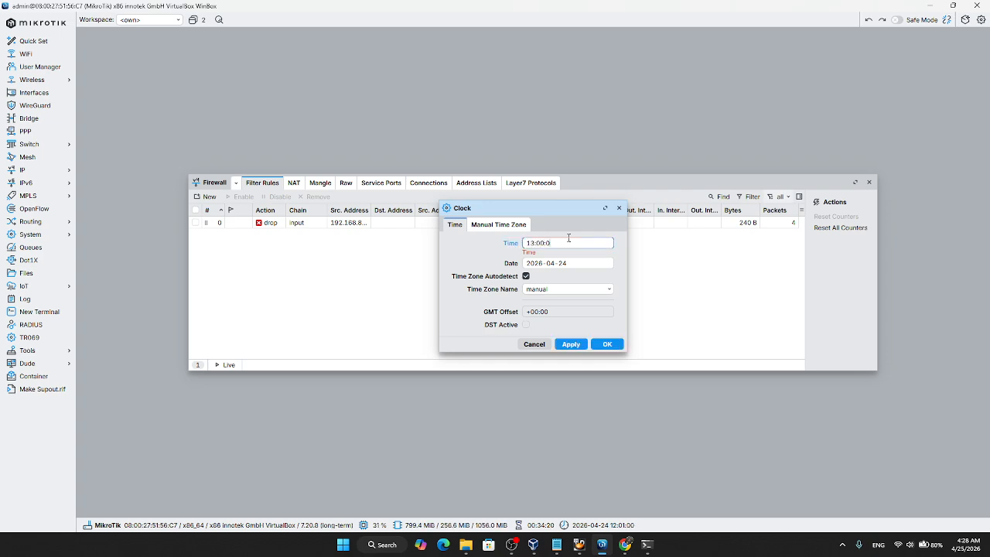
pyautogui.click(571, 337)
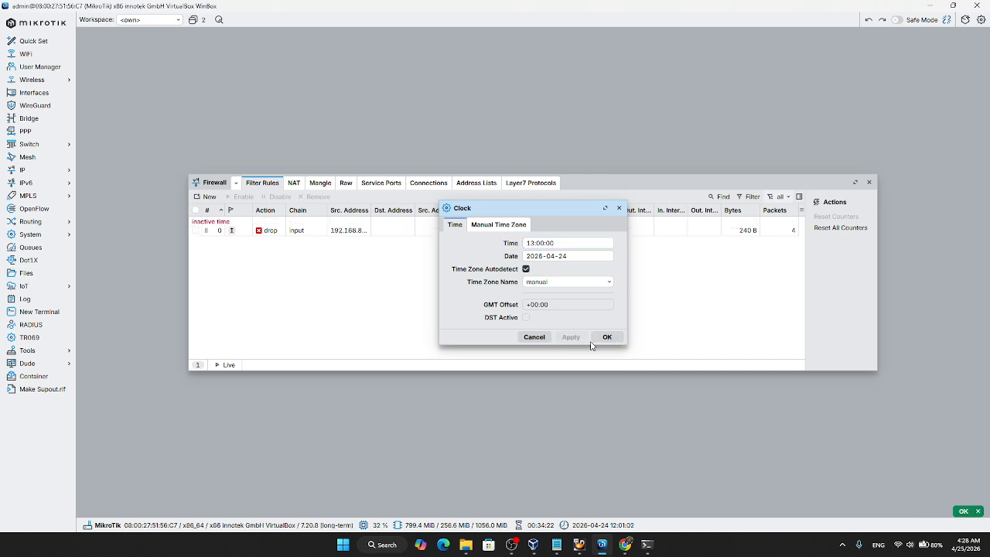
pyautogui.click(607, 337)
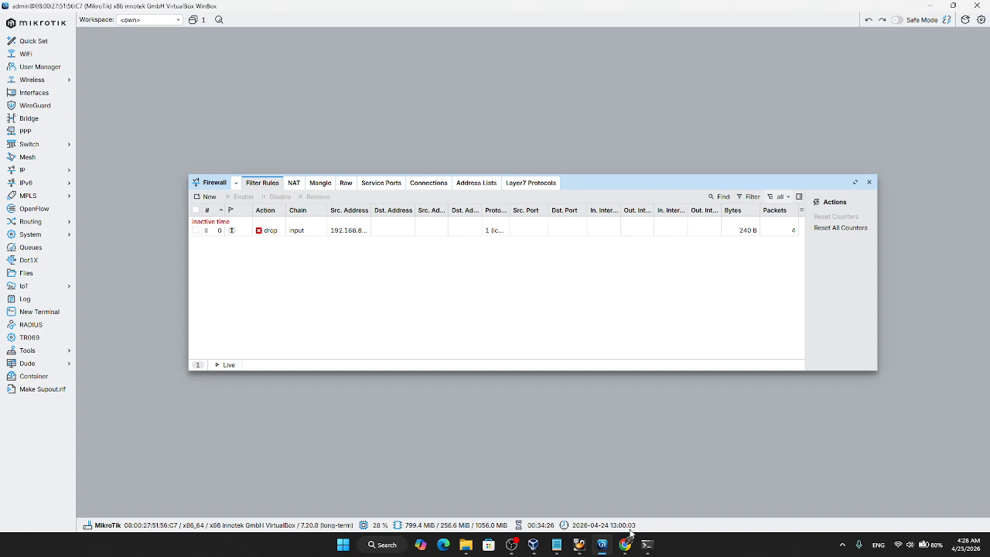
# Step: Repeat the ping to 192.168.100.185 from the Windows 10 VM's command prompt, and return to WinBox
pyautogui.moveTo(579, 544)
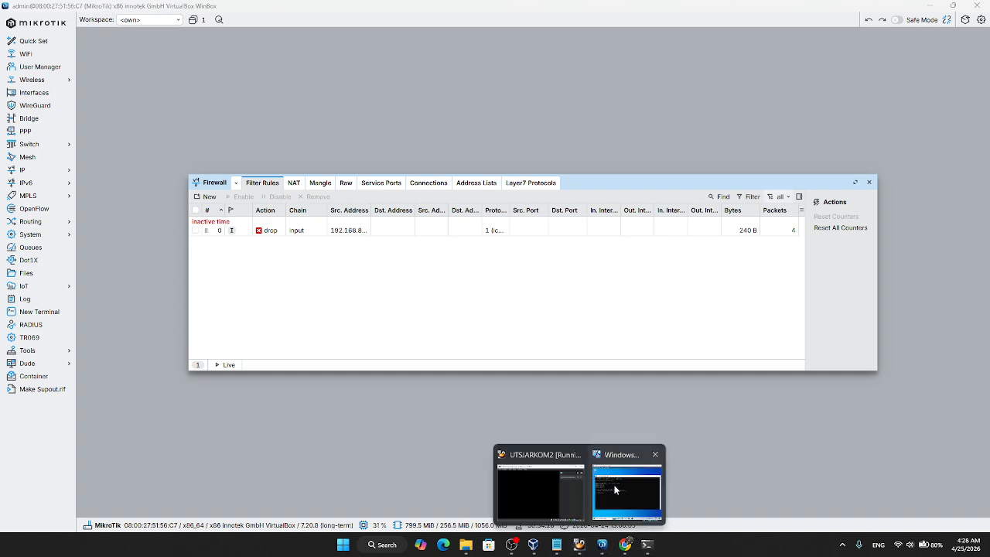
pyautogui.click(627, 522)
pyautogui.click(400, 287)
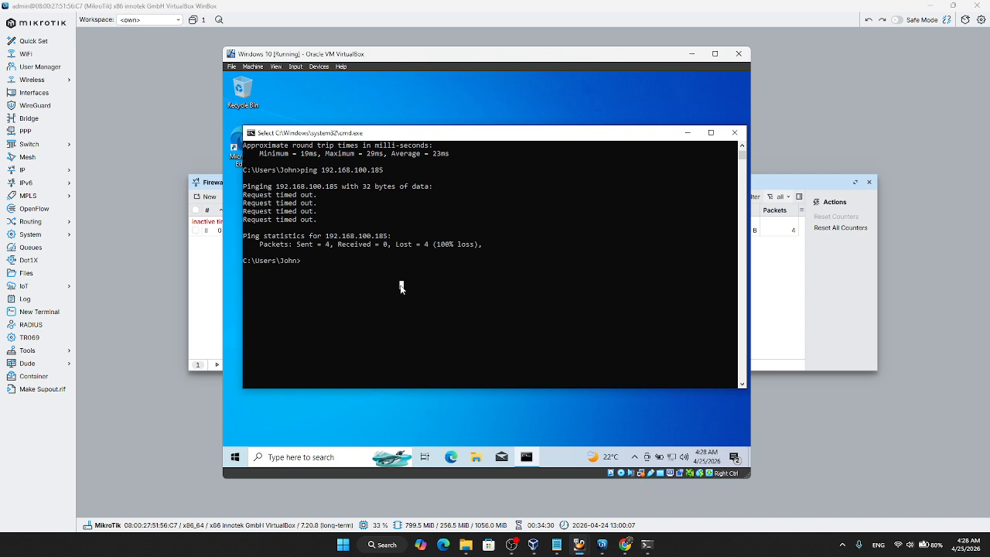
pyautogui.press('Escape')
pyautogui.press('Up')
pyautogui.press('Return')
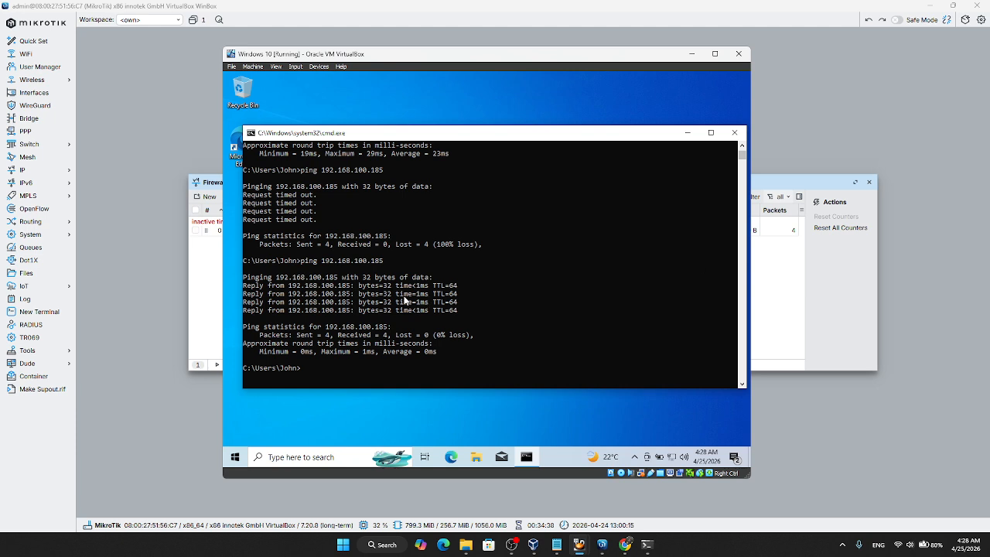
pyautogui.click(858, 284)
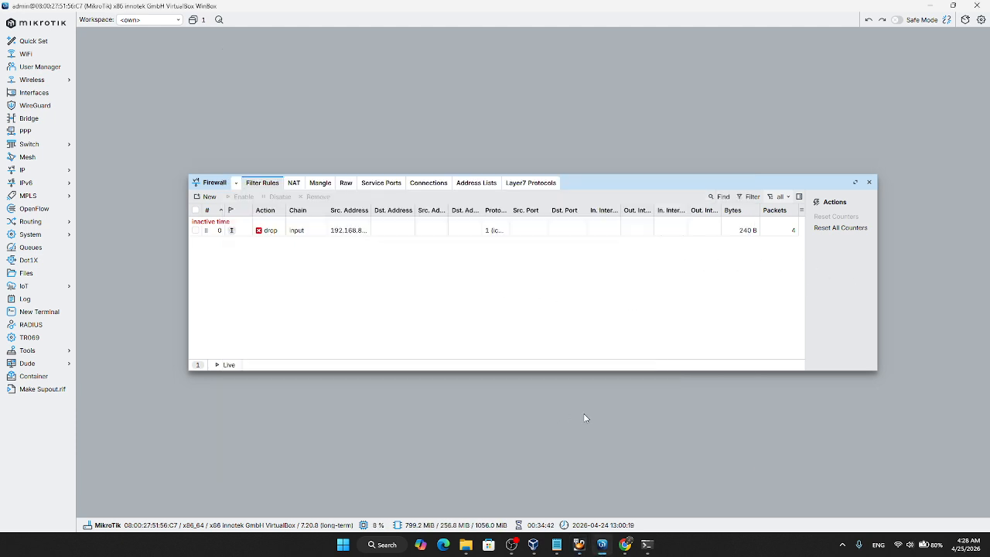
# Step: Review the allowed HTTP and HTTPS ports in the exam document in Chrome, and return to WinBox
pyautogui.click(626, 544)
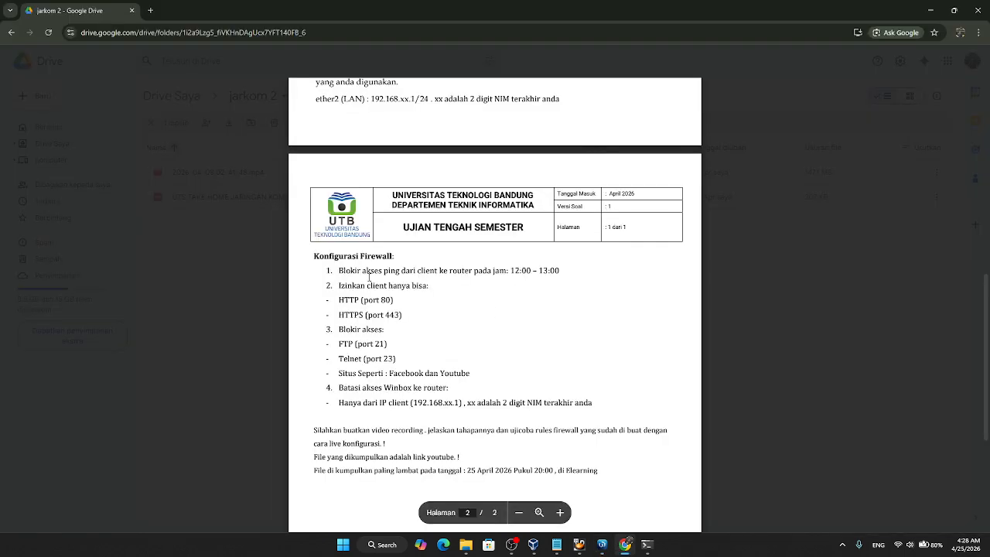
pyautogui.scroll(-1, 463, 288)
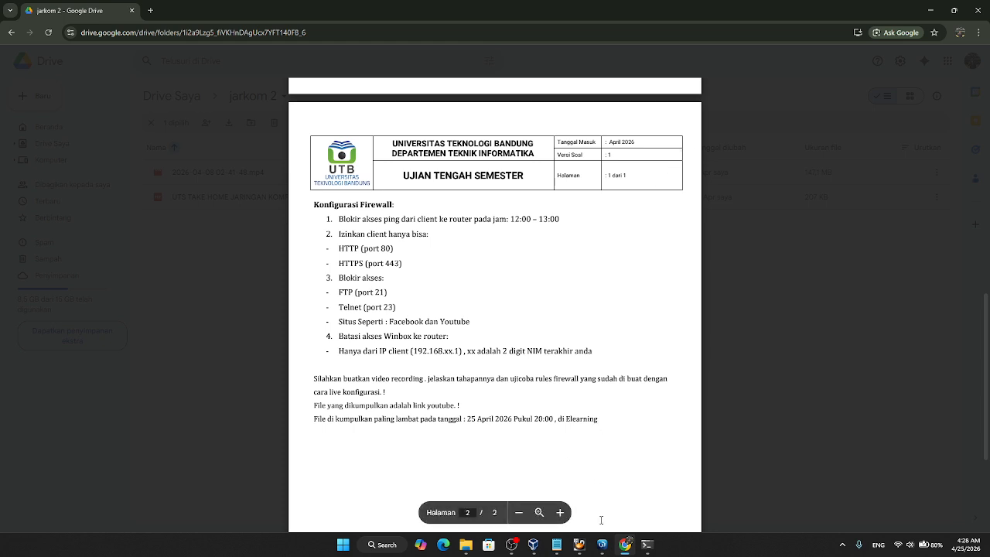
pyautogui.click(603, 545)
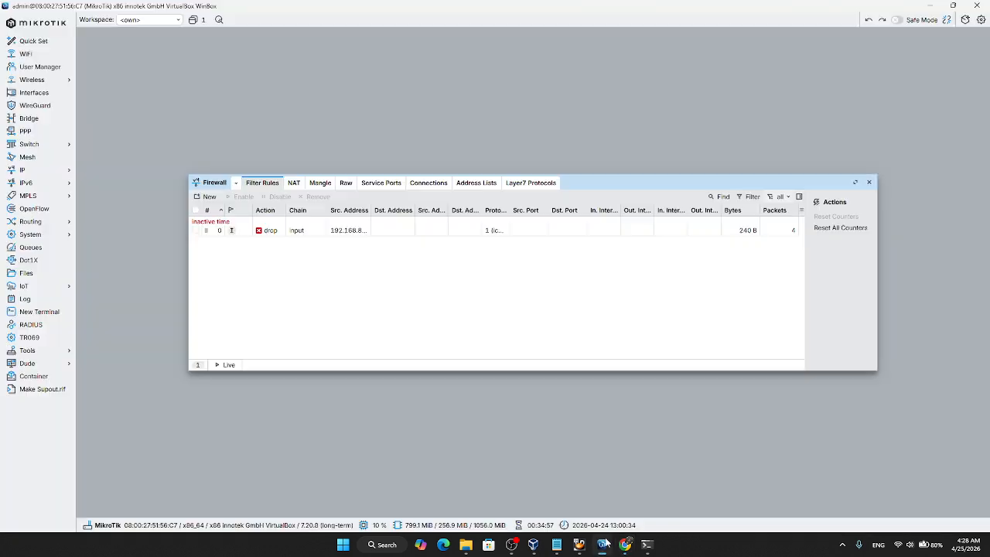
# Step: Start a new firewall filter rule on the forward chain with source address 192.168.83.254
pyautogui.click(210, 197)
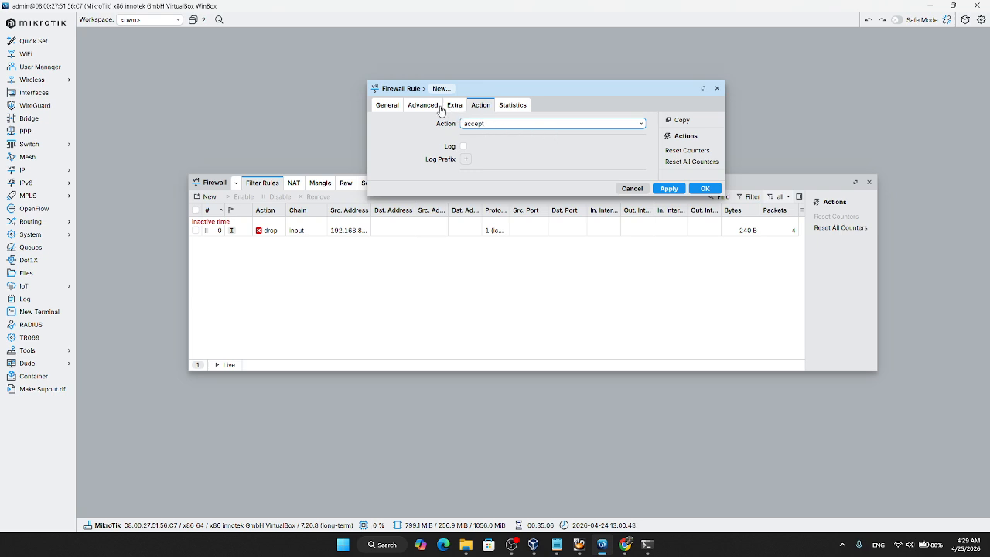
pyautogui.click(417, 109)
pyautogui.click(388, 106)
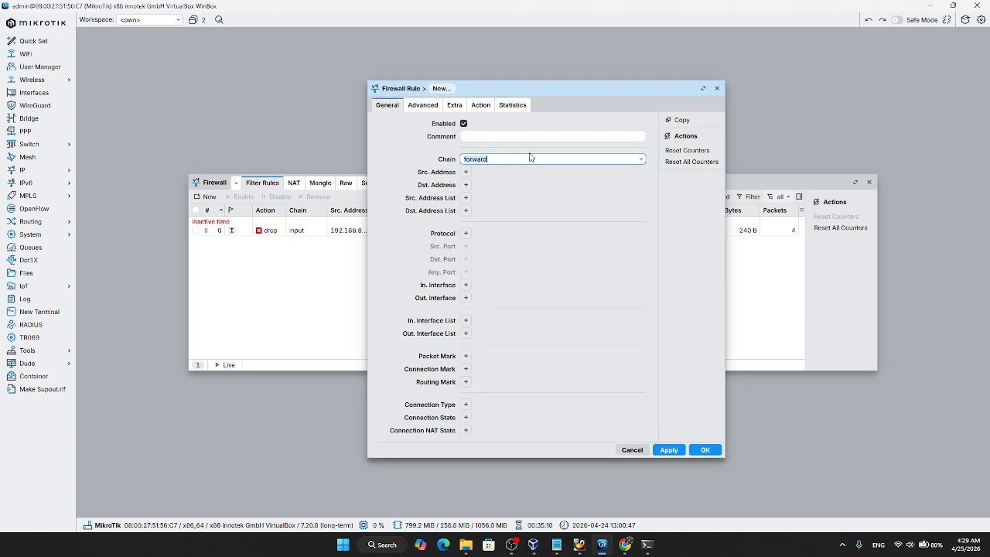
pyautogui.click(466, 172)
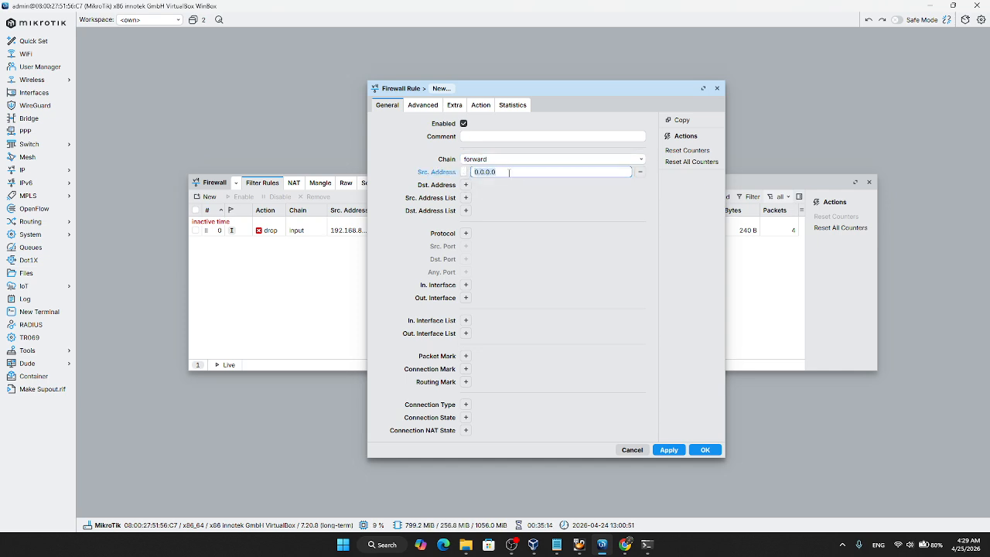
pyautogui.write('192.16')
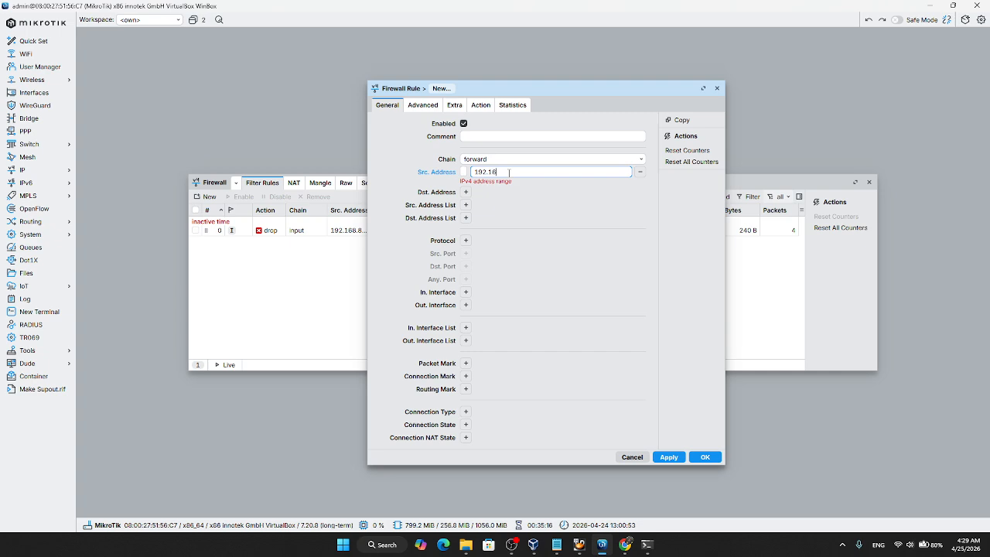
pyautogui.write('8.8')
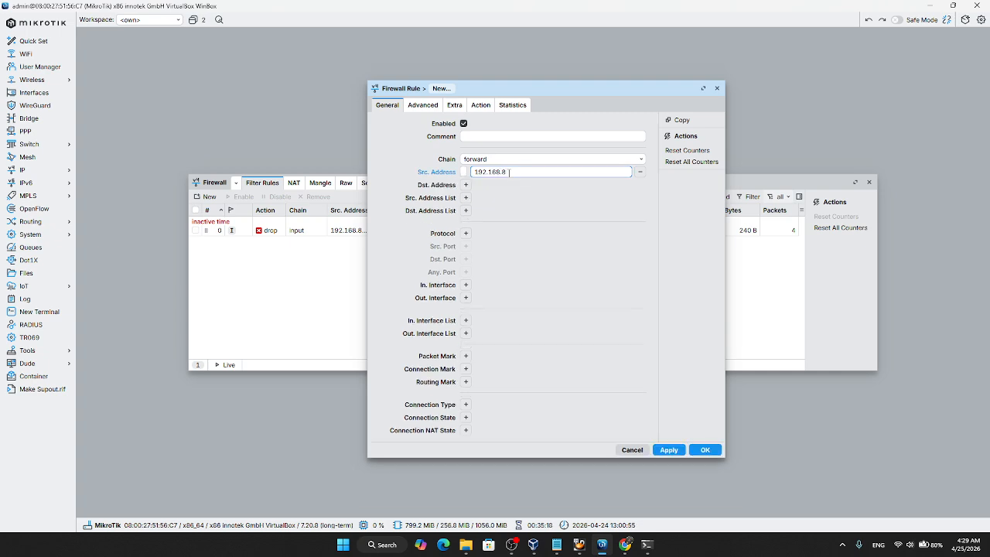
pyautogui.write('3.254')
# Step: Set the rule's protocol to 6 (tcp) and destination ports to 80,443, and save it with the accept action
pyautogui.click(466, 233)
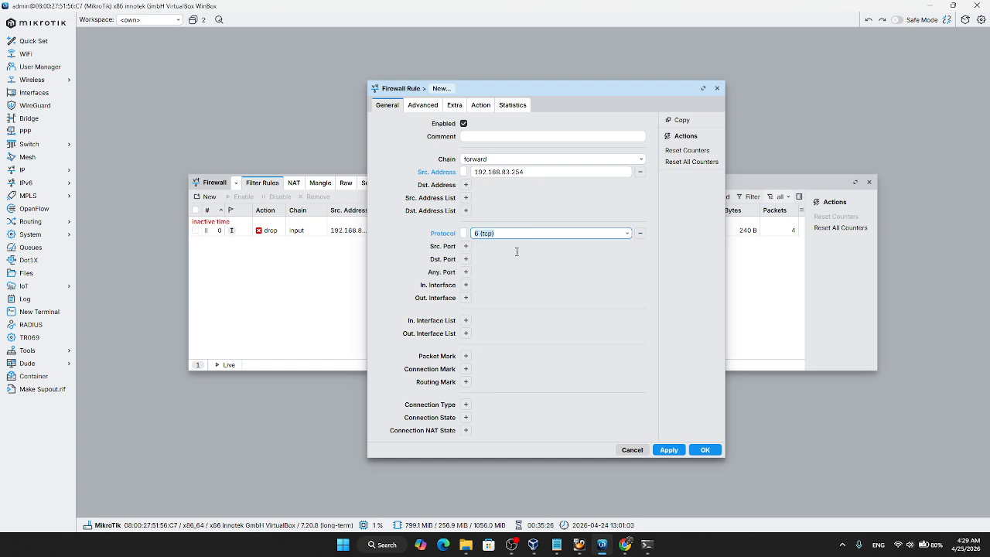
pyautogui.click(466, 258)
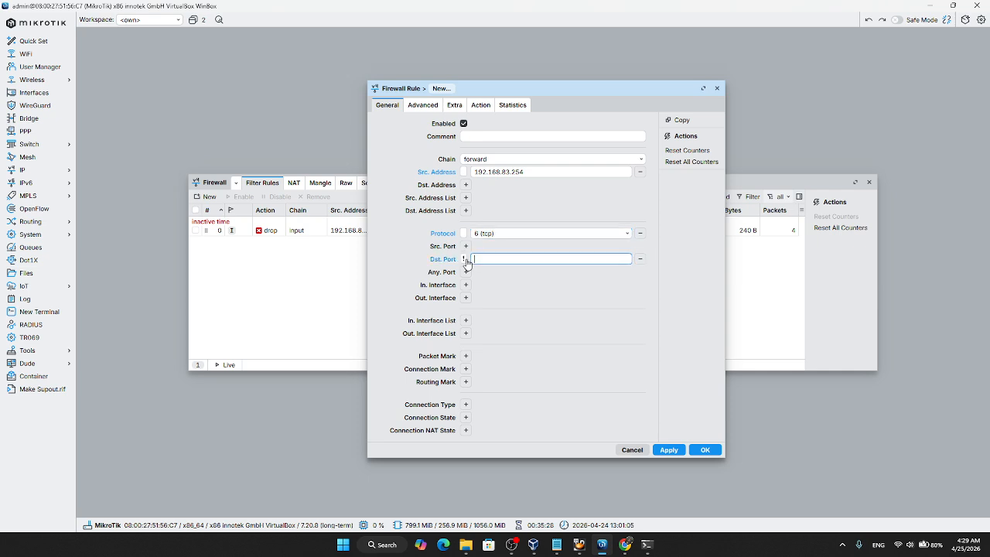
pyautogui.write('80,443')
pyautogui.click(481, 105)
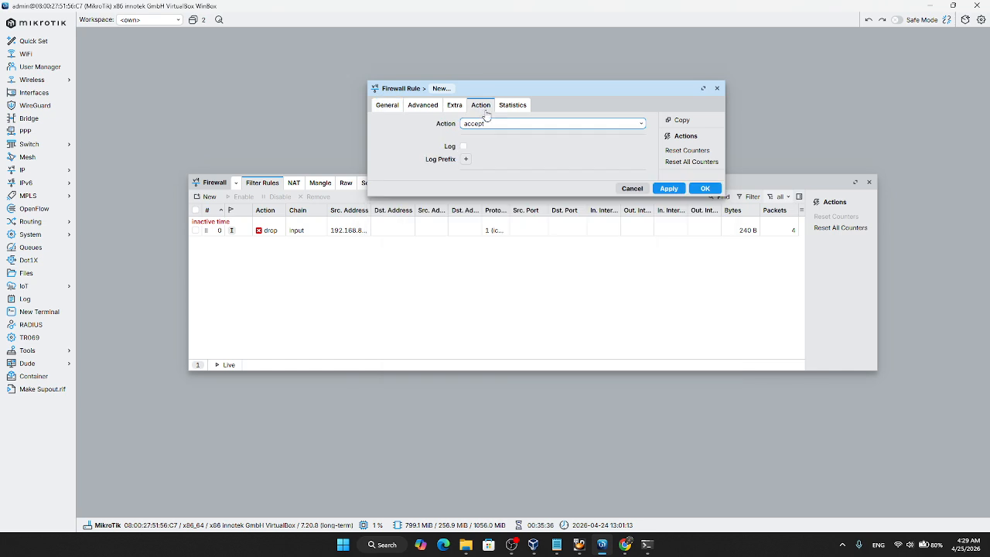
pyautogui.click(669, 190)
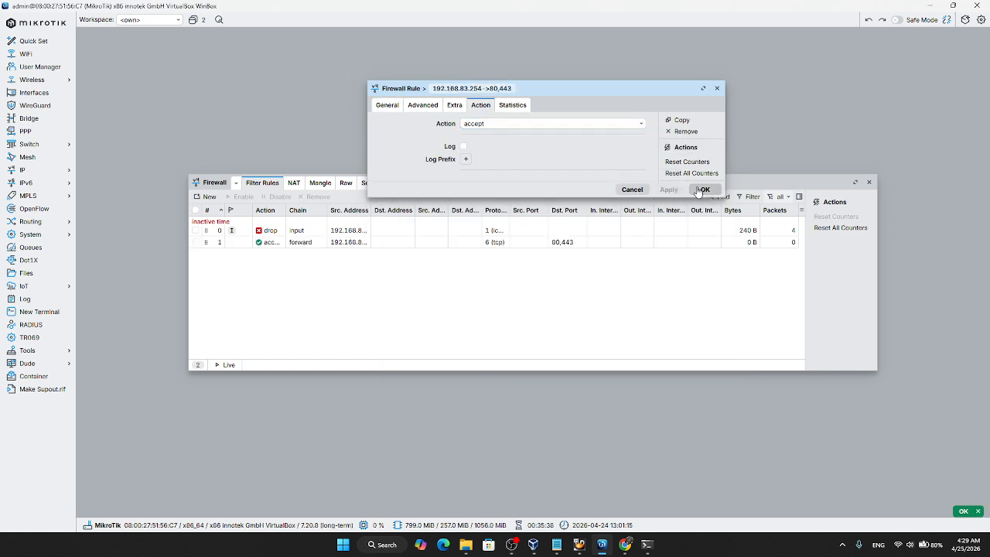
pyautogui.click(701, 189)
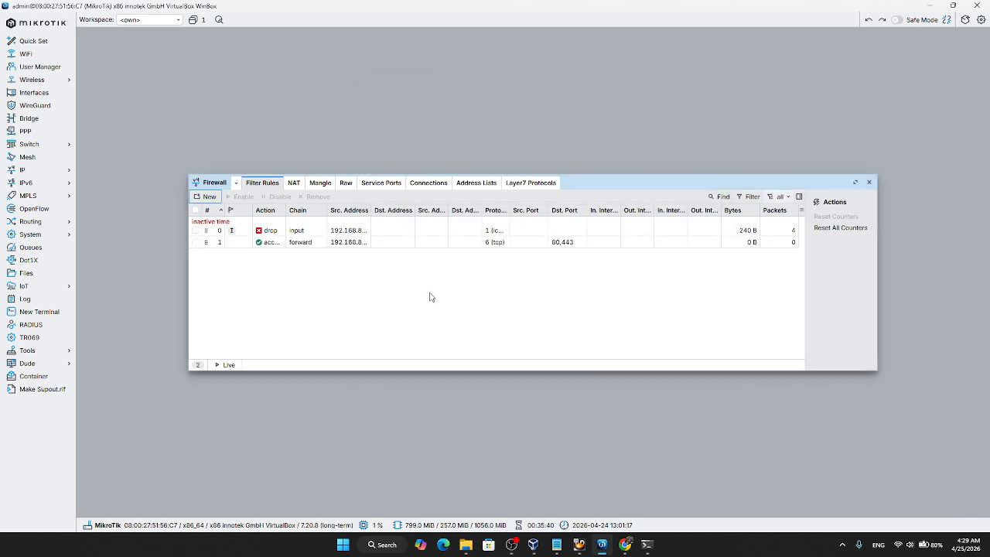
# Step: Start another filter rule on the forward chain with source address 192.168.83.254
pyautogui.click(207, 197)
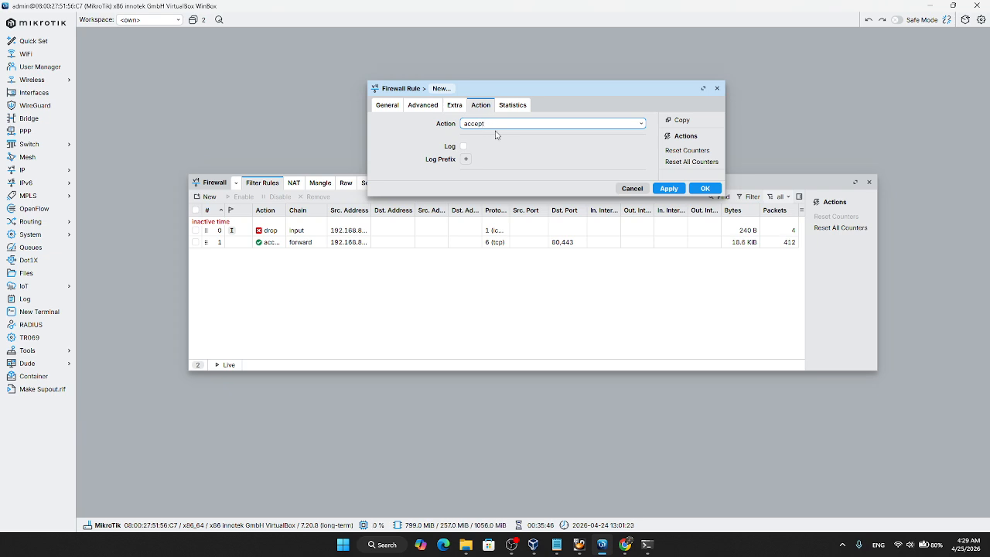
pyautogui.click(425, 108)
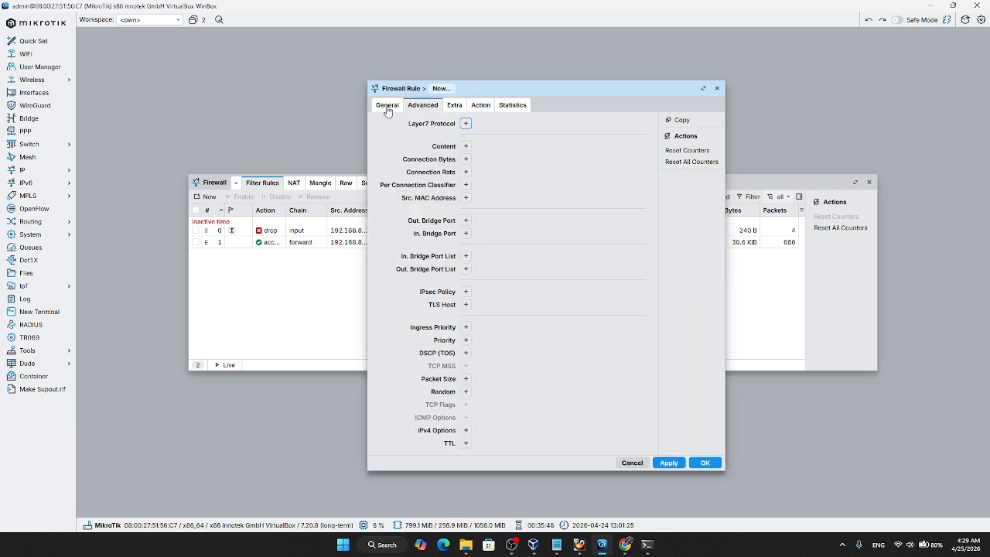
pyautogui.click(386, 105)
pyautogui.doubleClick(506, 159)
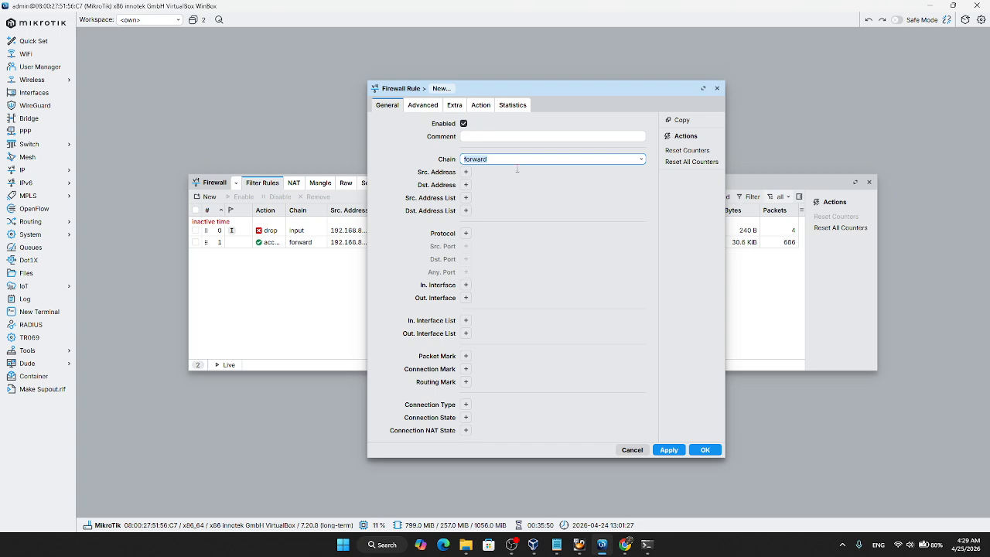
pyautogui.click(466, 172)
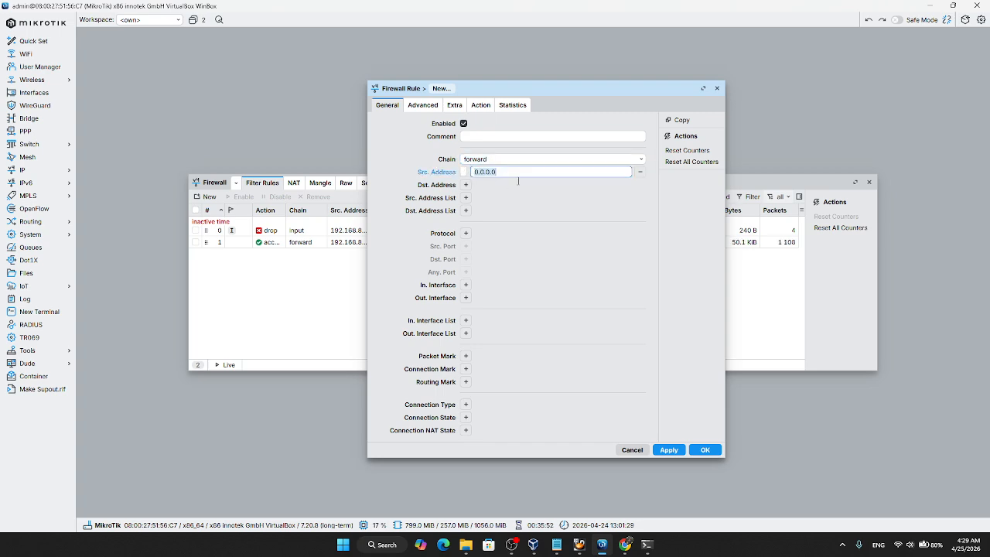
pyautogui.write('192')
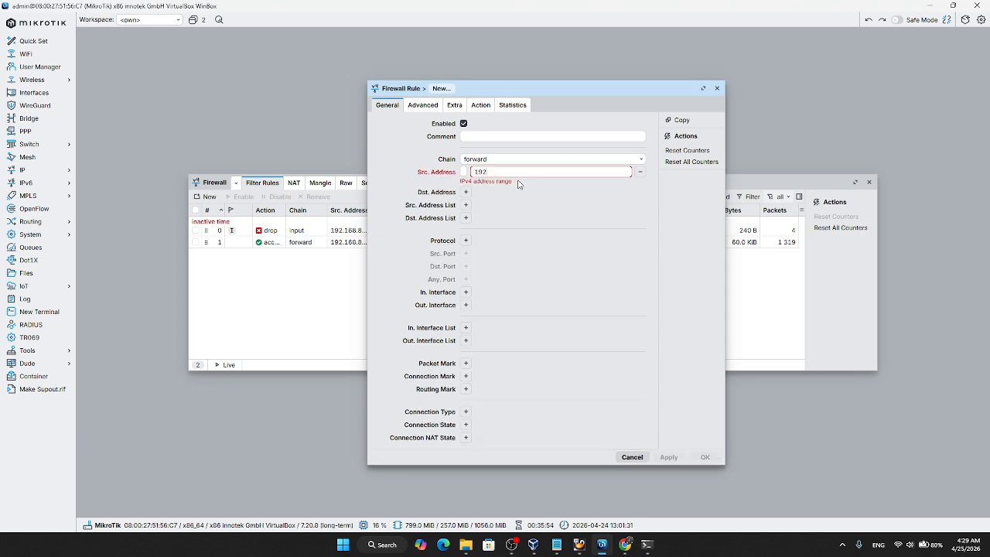
pyautogui.write('.168.83.254')
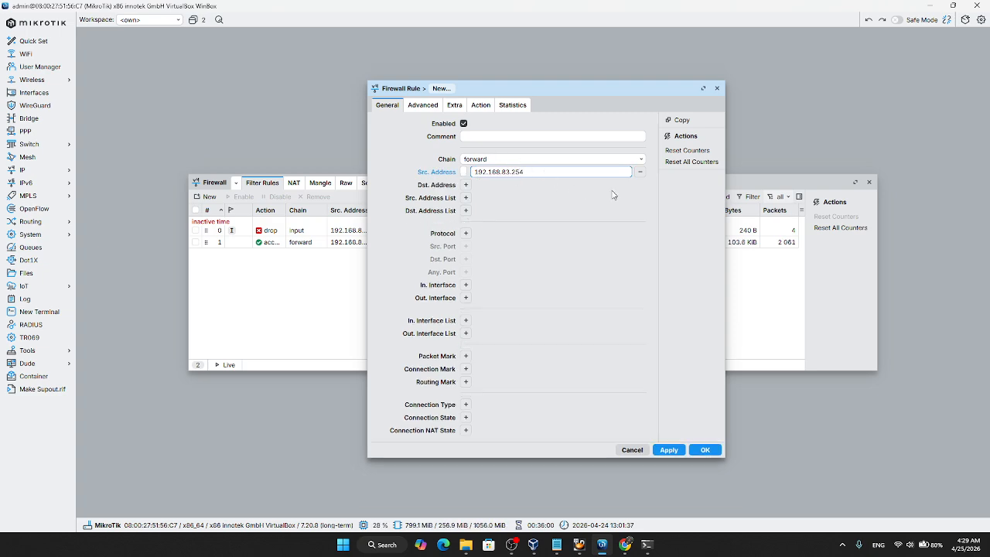
# Step: Set the second rule's protocol to udp and destination port to 53, and save it with the accept action
pyautogui.click(466, 233)
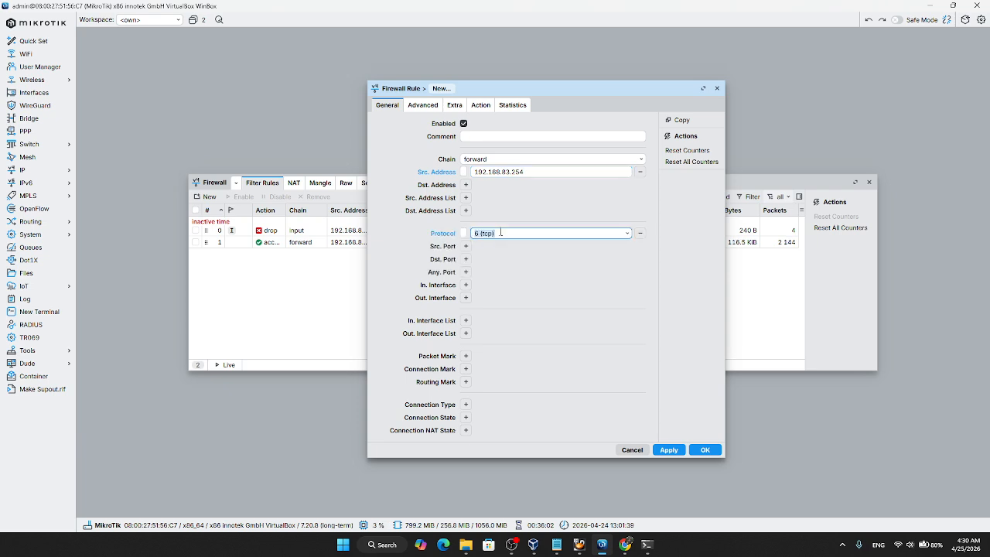
pyautogui.click(627, 236)
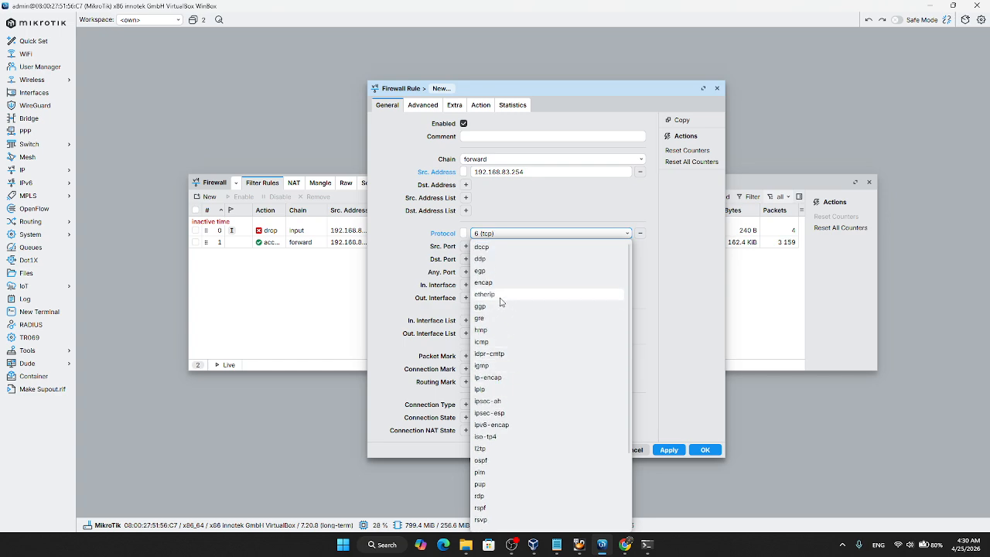
pyautogui.scroll(-3, 501, 310)
pyautogui.click(503, 465)
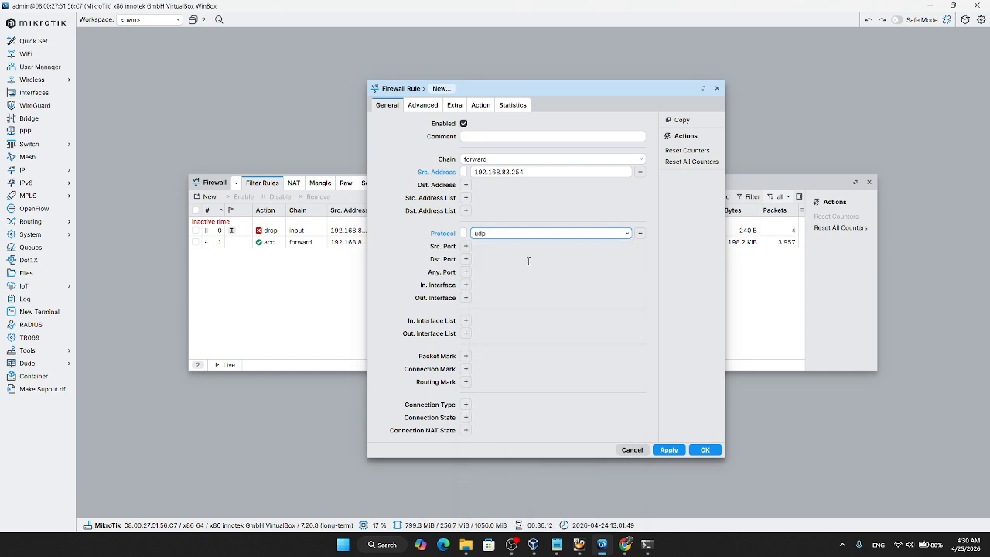
pyautogui.click(466, 259)
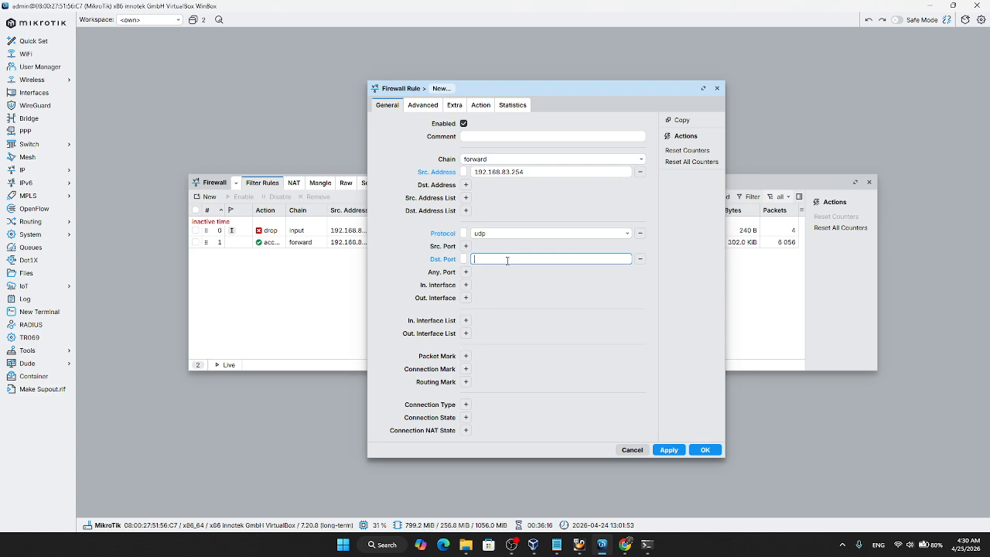
pyautogui.write('53')
pyautogui.click(670, 452)
pyautogui.click(704, 449)
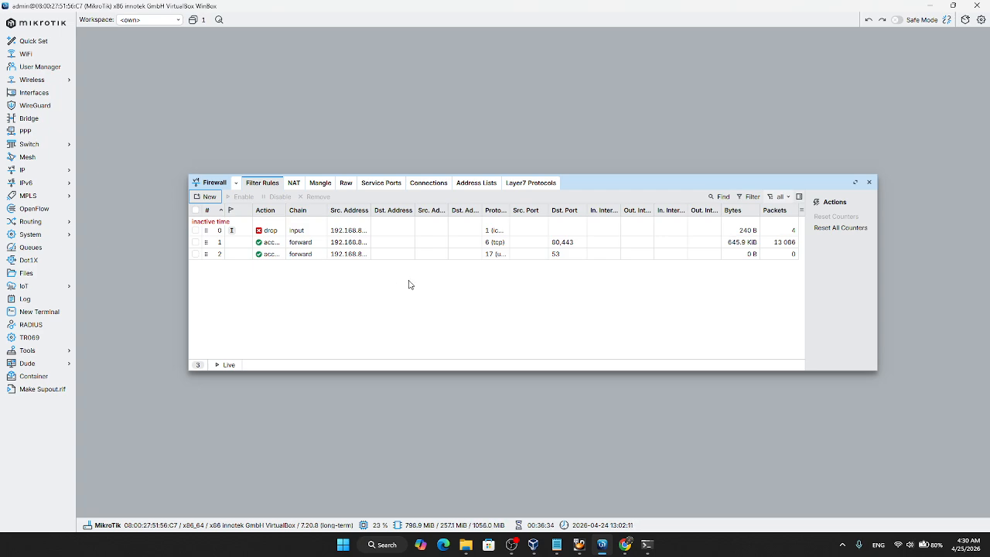
pyautogui.click(207, 197)
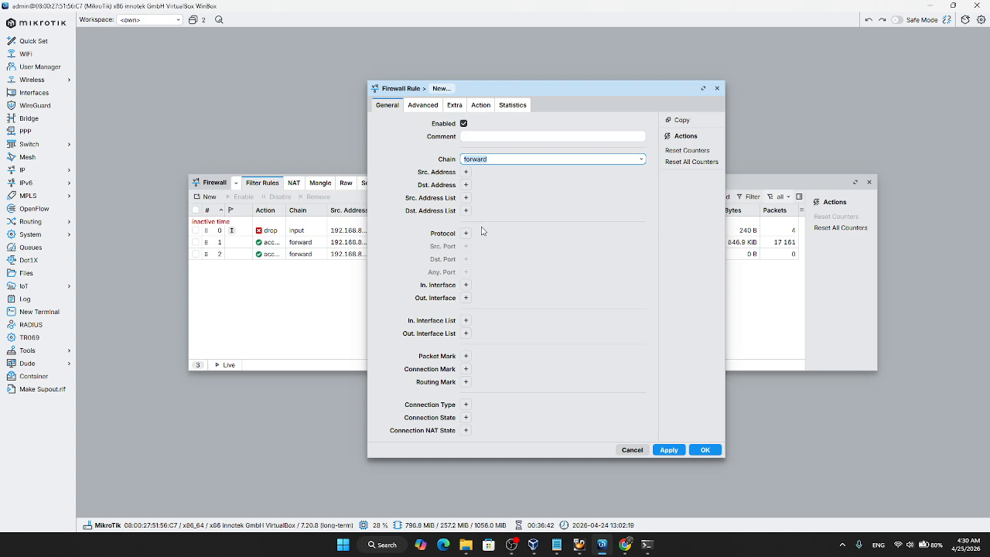
pyautogui.click(480, 106)
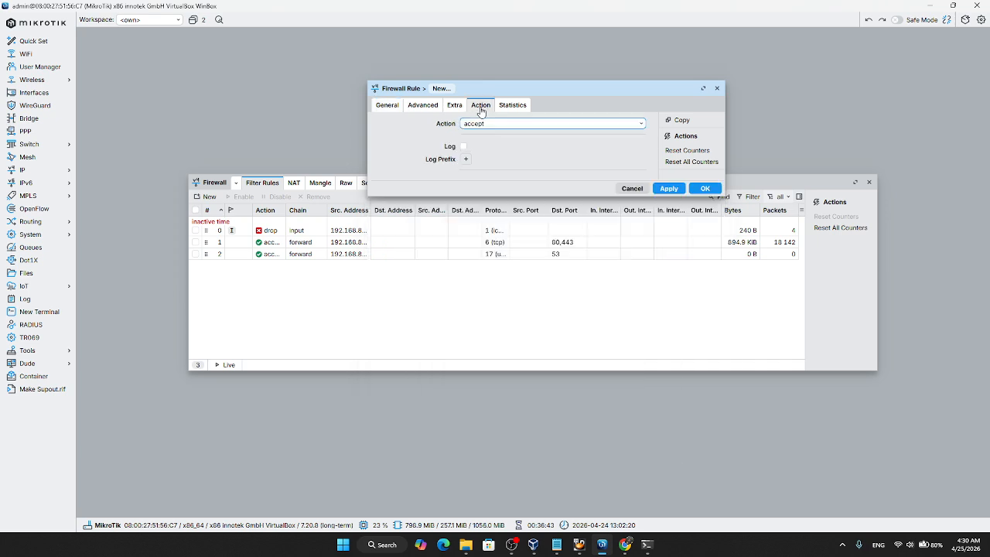
pyautogui.click(631, 127)
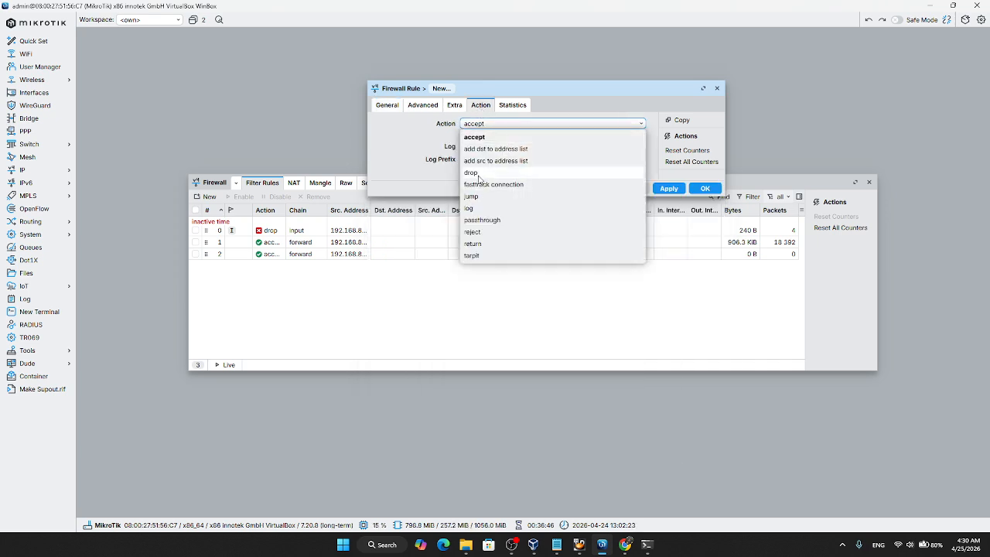
pyautogui.click(473, 173)
pyautogui.click(396, 111)
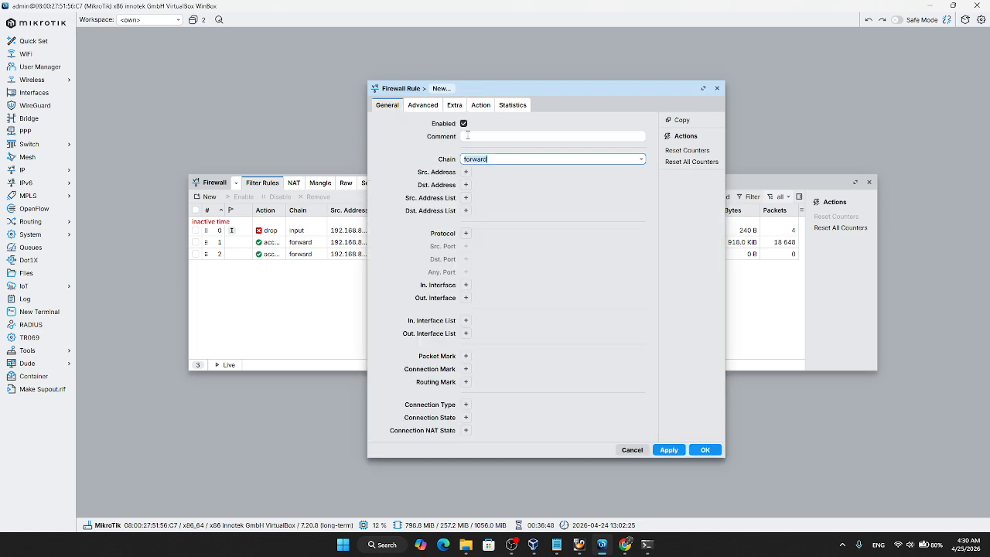
pyautogui.click(637, 161)
pyautogui.click(502, 171)
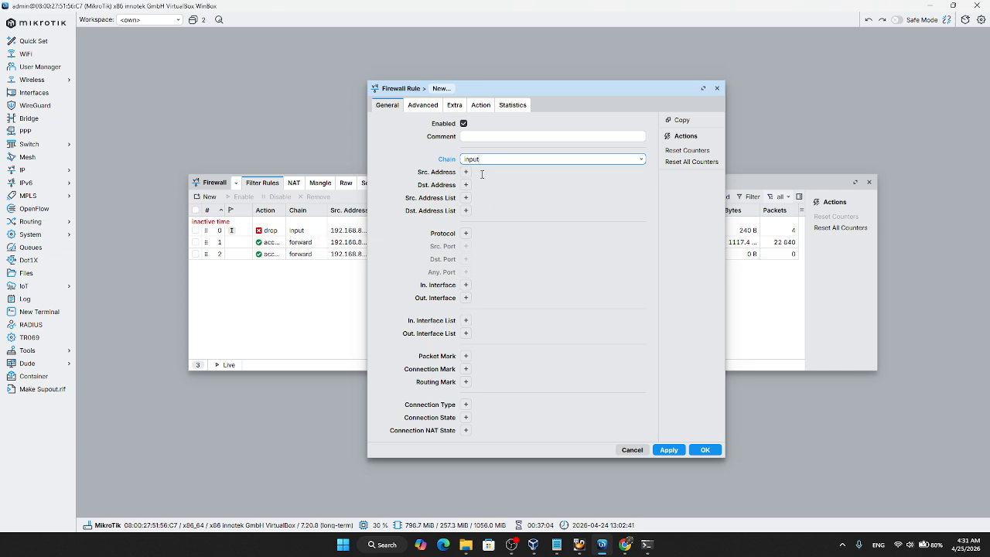
pyautogui.click(466, 233)
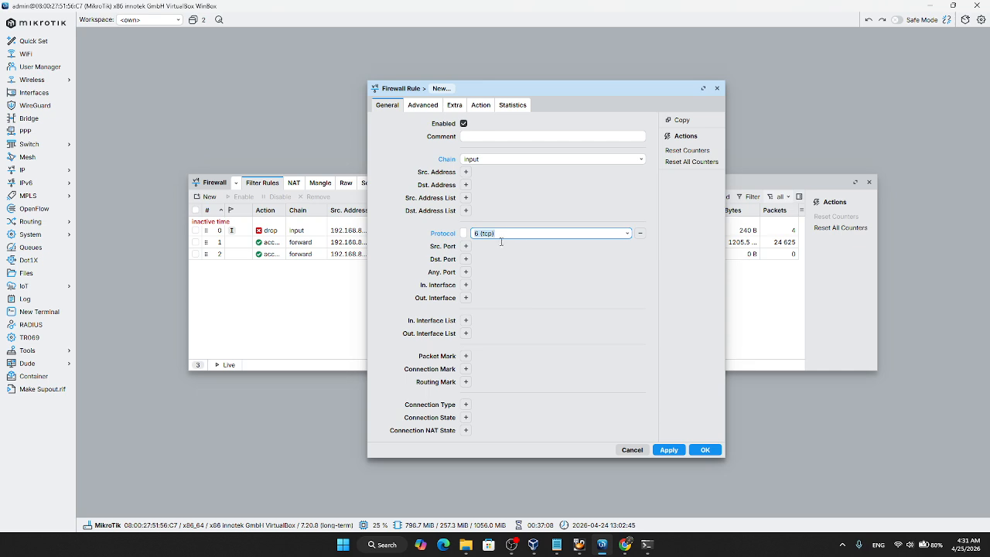
pyautogui.click(505, 233)
pyautogui.click(631, 450)
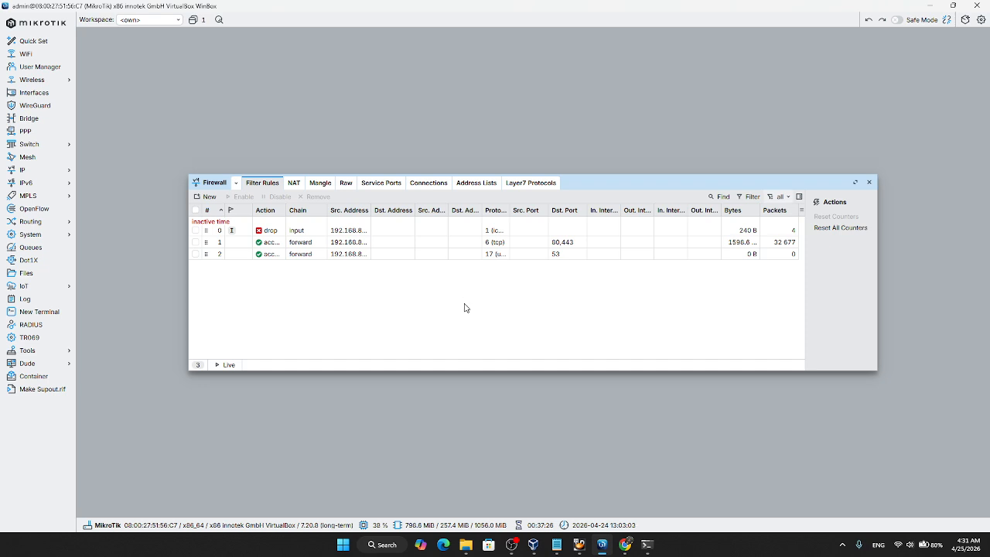
# Step: Switch to the Windows 10 VM and minimize its command prompt window to expose the desktop
pyautogui.moveTo(579, 545)
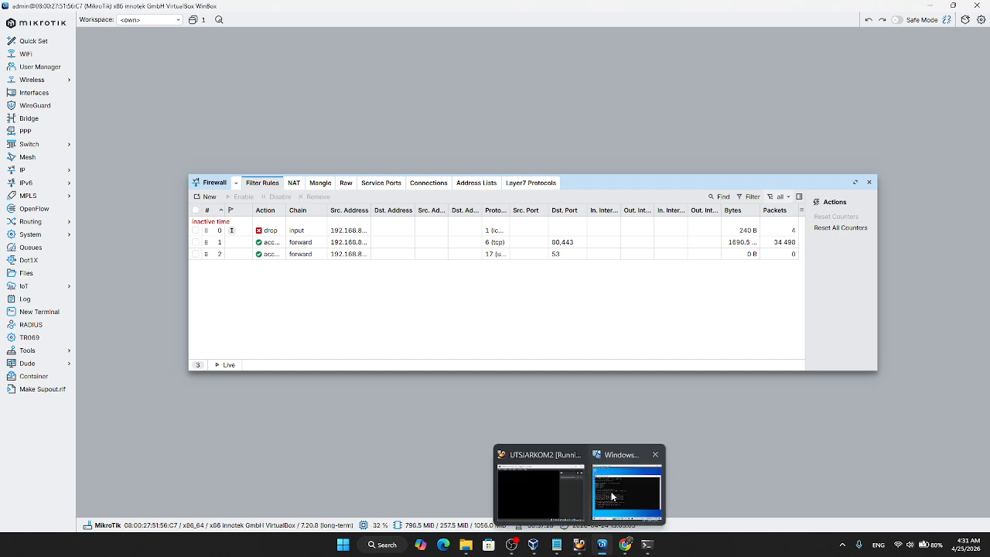
pyautogui.click(633, 480)
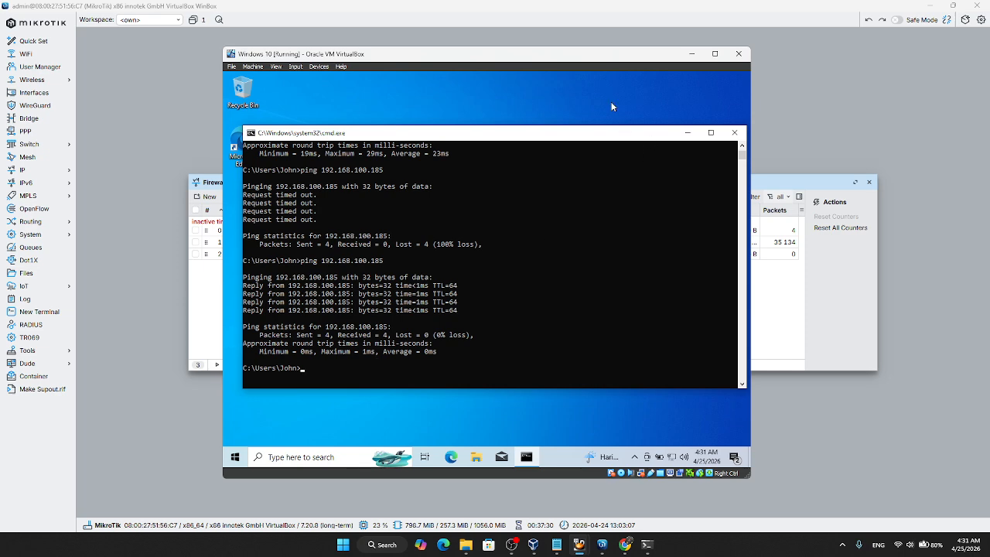
pyautogui.moveTo(349, 132); pyautogui.dragTo(340, 183)
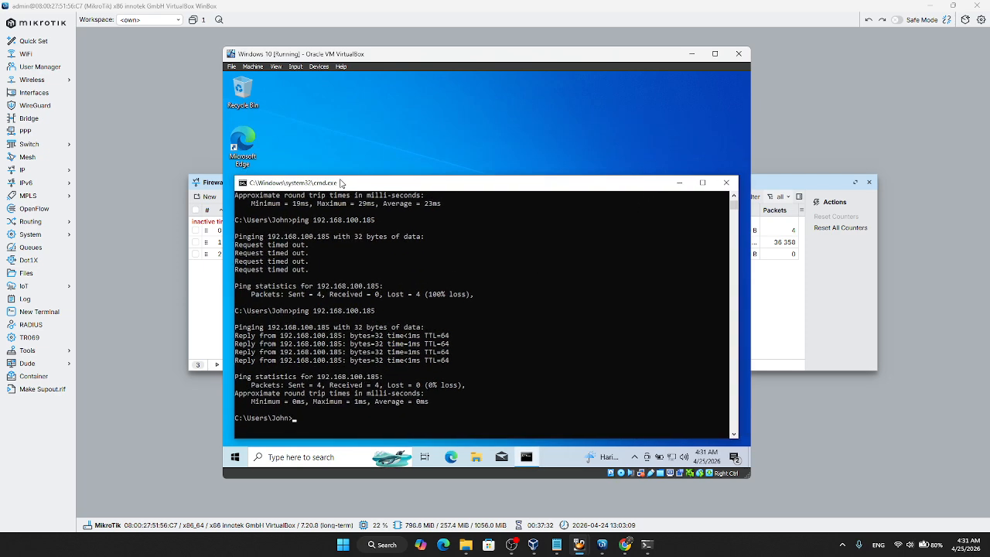
pyautogui.click(679, 183)
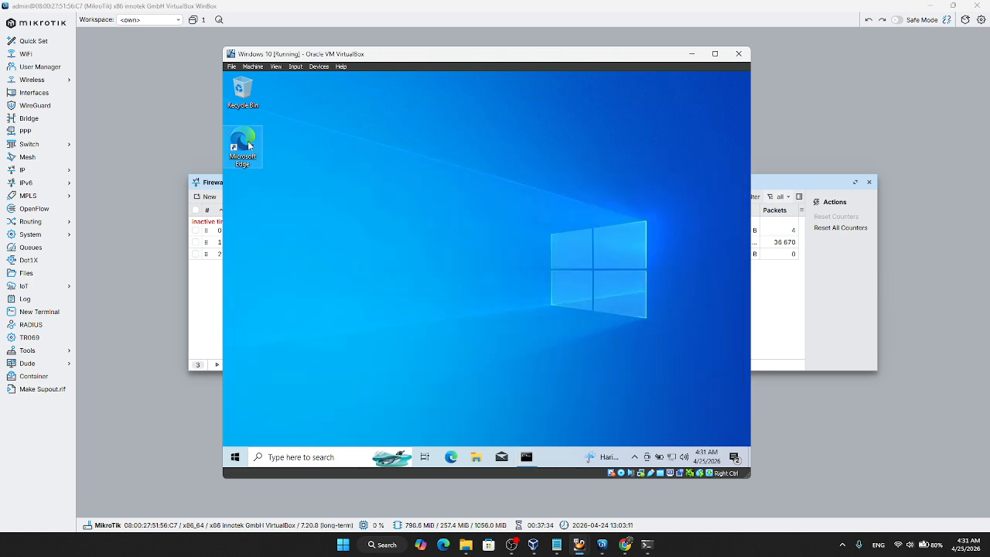
# Step: Load github.com in Microsoft Edge on the Windows 10 VM, then minimize the browser and return to the WinBox filter rules
pyautogui.doubleClick(249, 146)
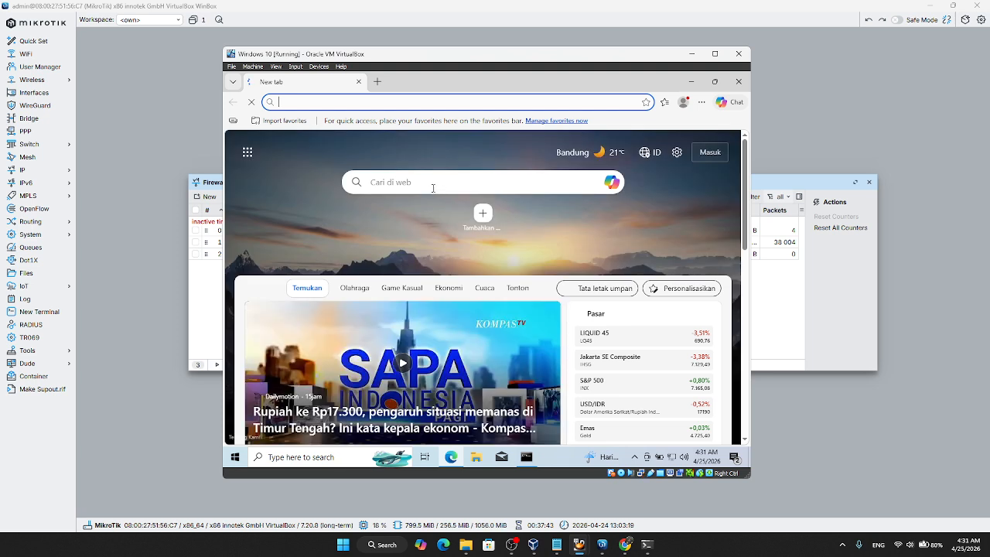
pyautogui.click(347, 101)
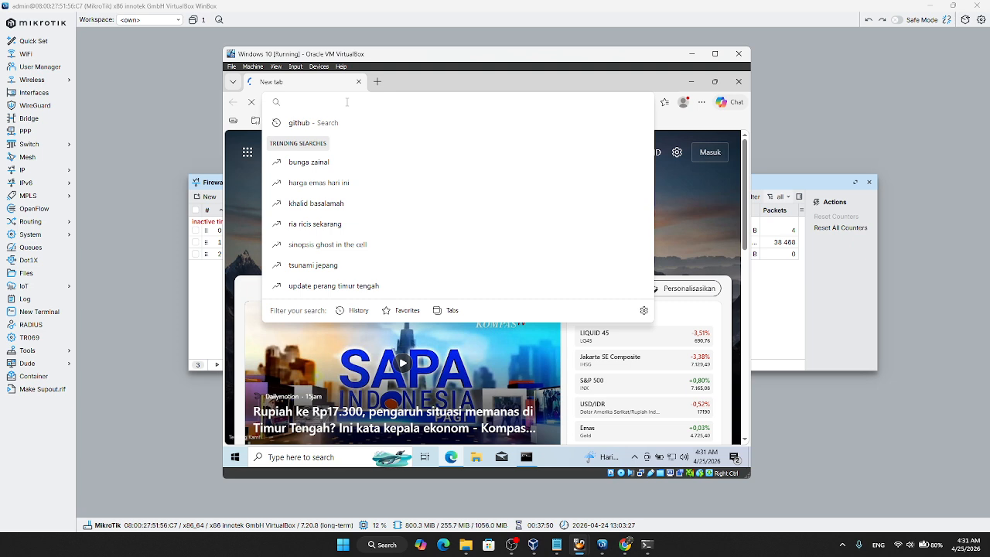
pyautogui.write('github.com')
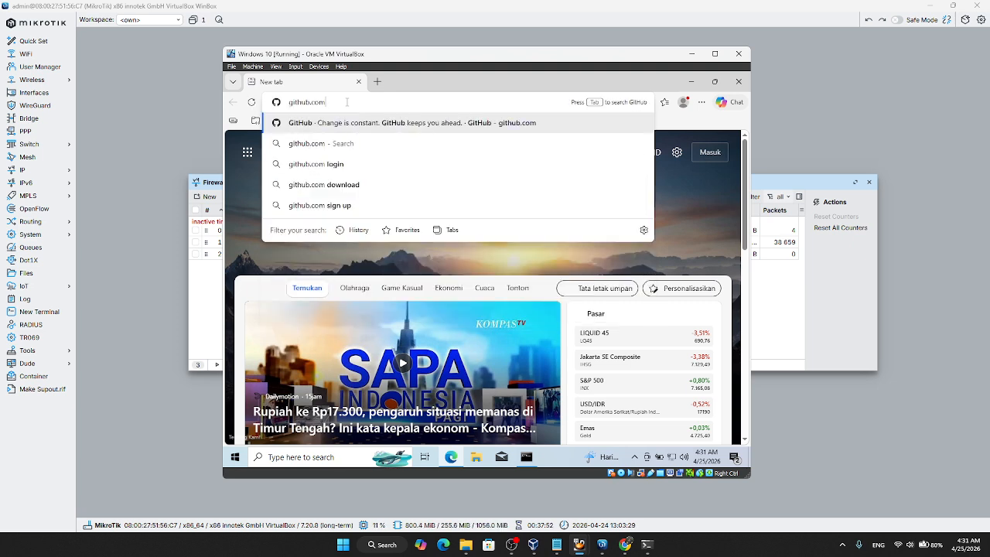
pyautogui.press('Return')
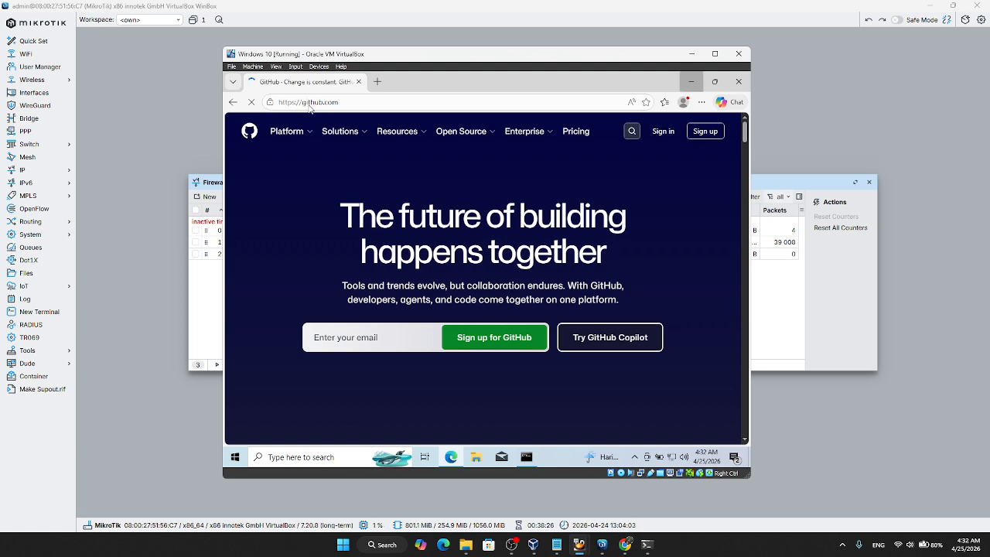
pyautogui.click(690, 84)
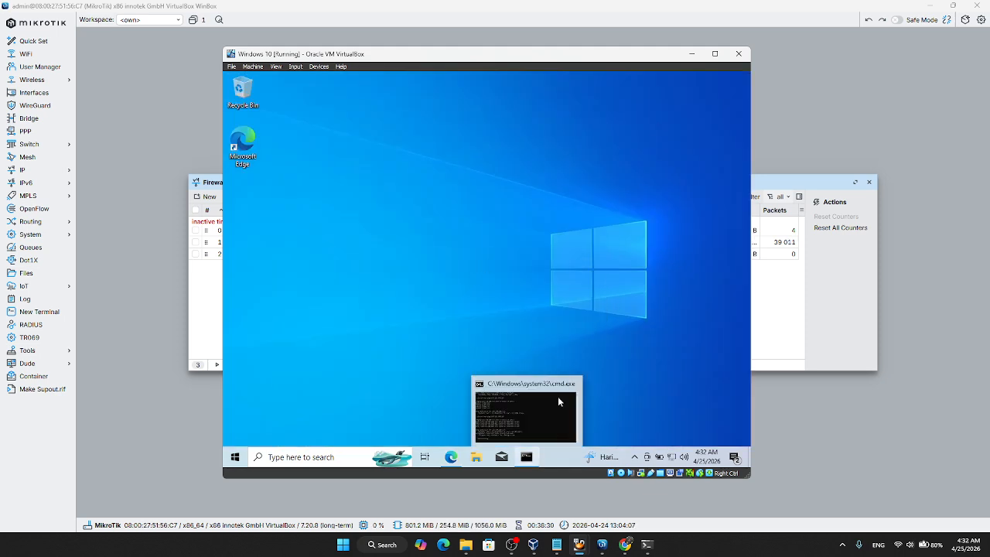
pyautogui.click(778, 194)
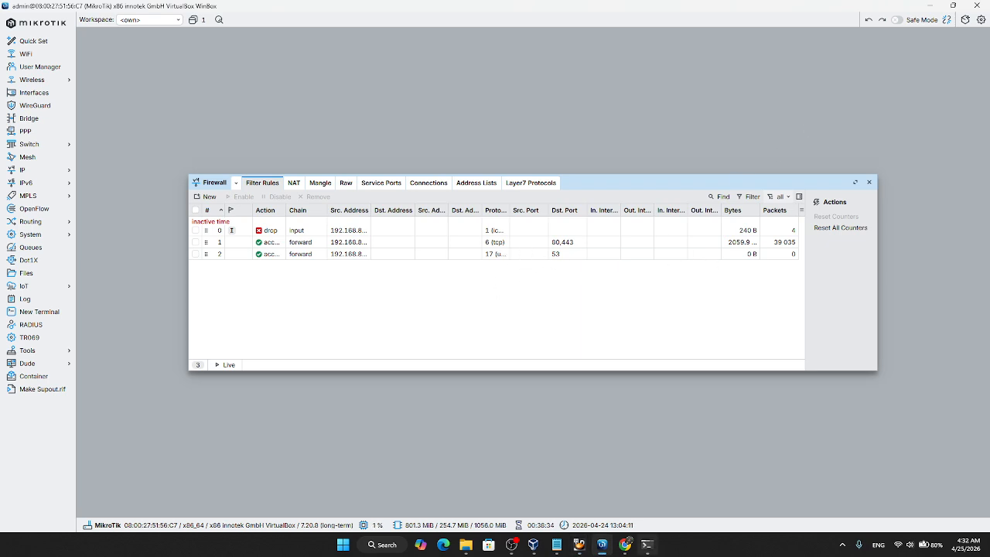
# Step: Switch back to the Windows 10 VM, restore its command prompt and ping gooogle.com
pyautogui.moveTo(597, 552)
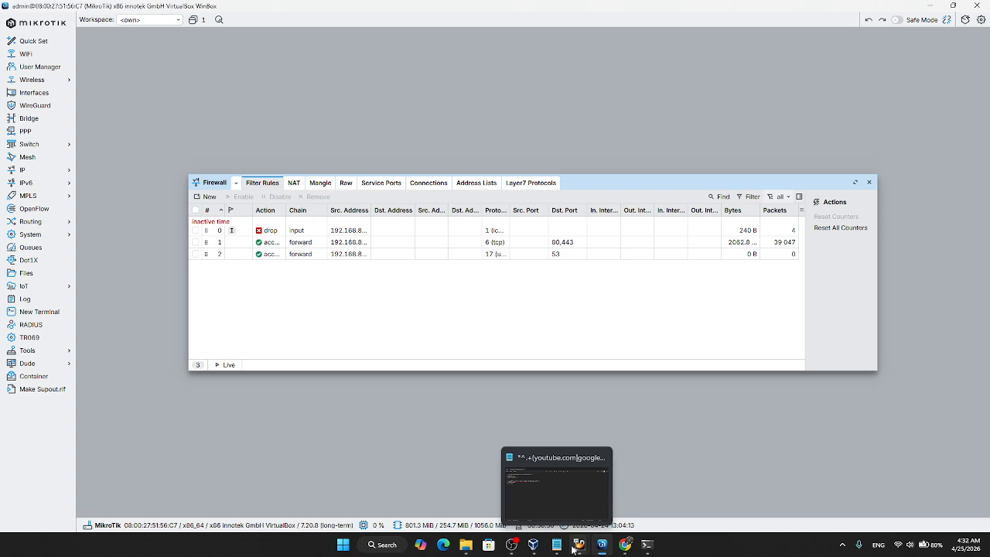
pyautogui.click(626, 503)
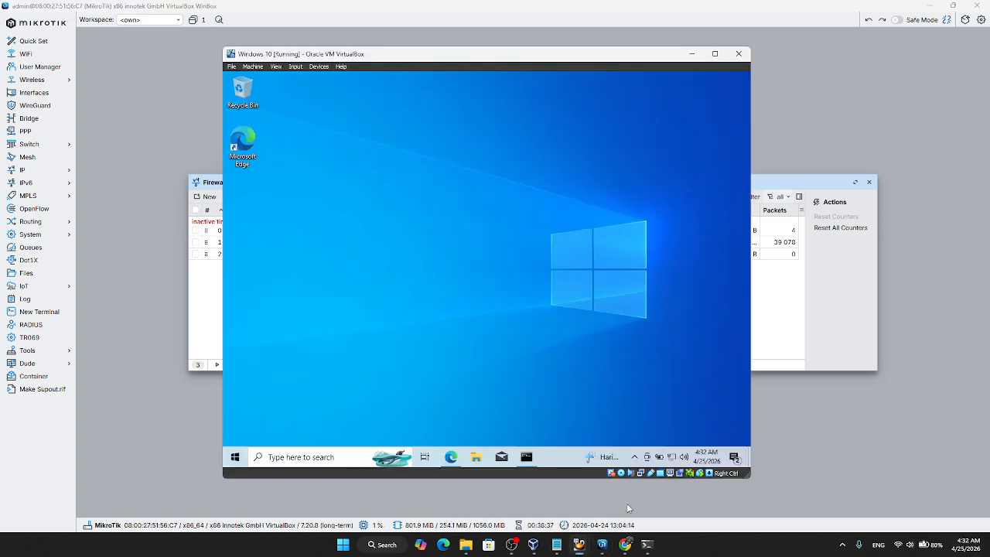
pyautogui.click(526, 457)
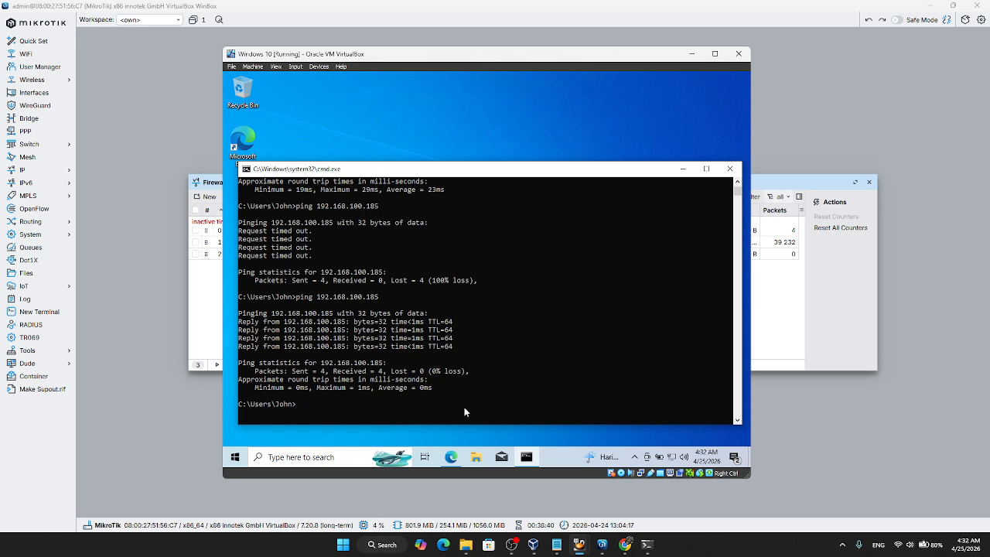
pyautogui.write('ping gooogle.com')
pyautogui.press('Return')
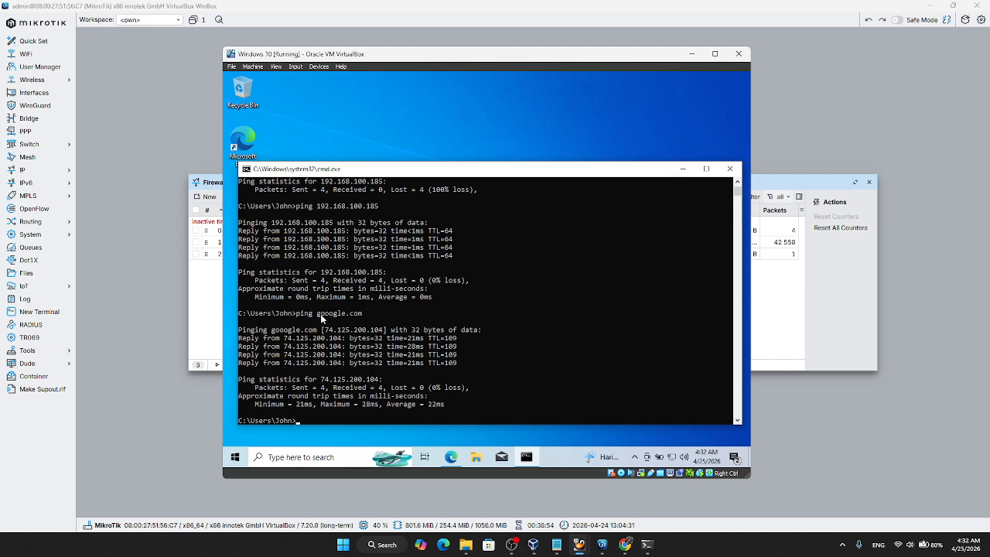
# Step: Consult the exam document in Google Drive for the services to block, then return to the WinBox filter rules
pyautogui.click(805, 155)
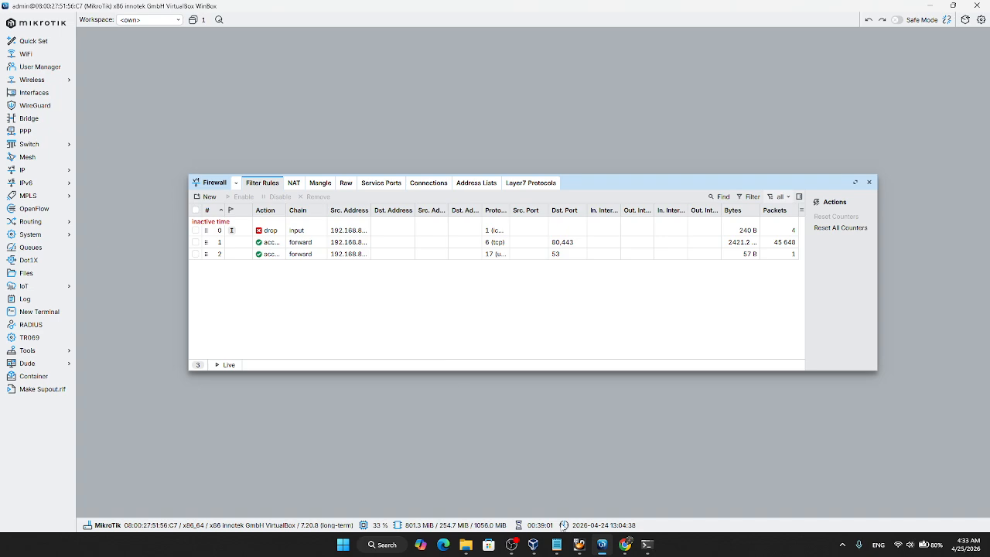
pyautogui.click(624, 545)
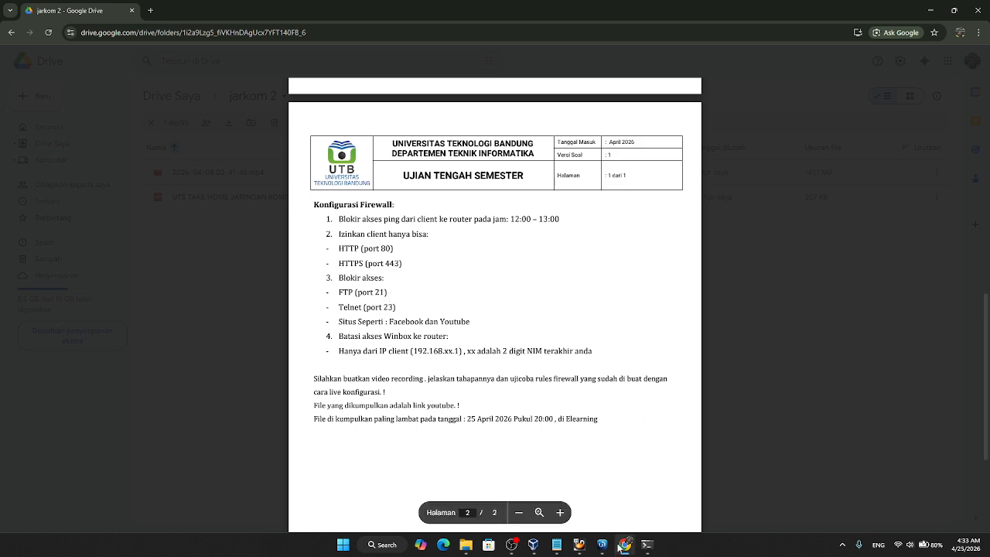
pyautogui.moveTo(586, 550)
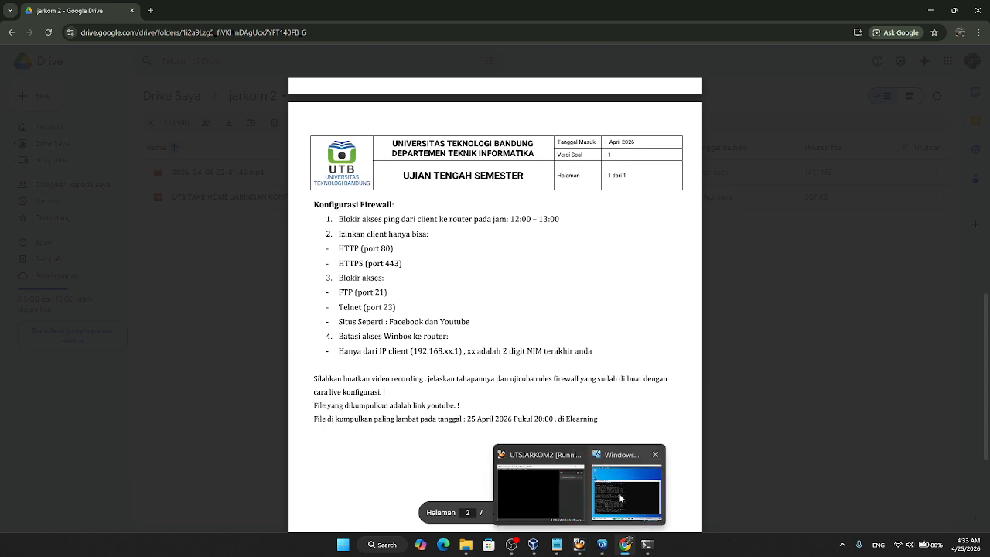
pyautogui.click(604, 546)
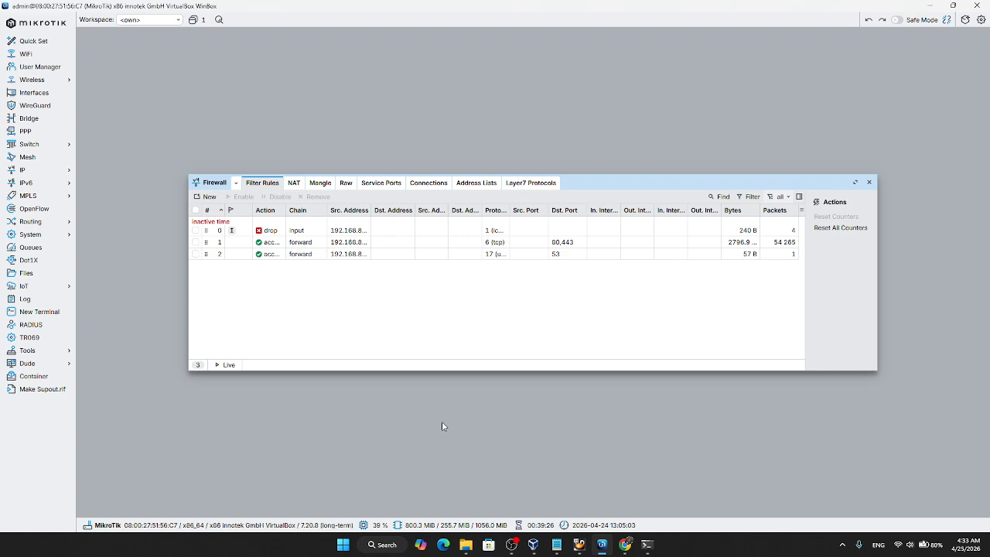
# Step: Start a new filter rule on the input chain with source address 192.168.83.254
pyautogui.click(206, 197)
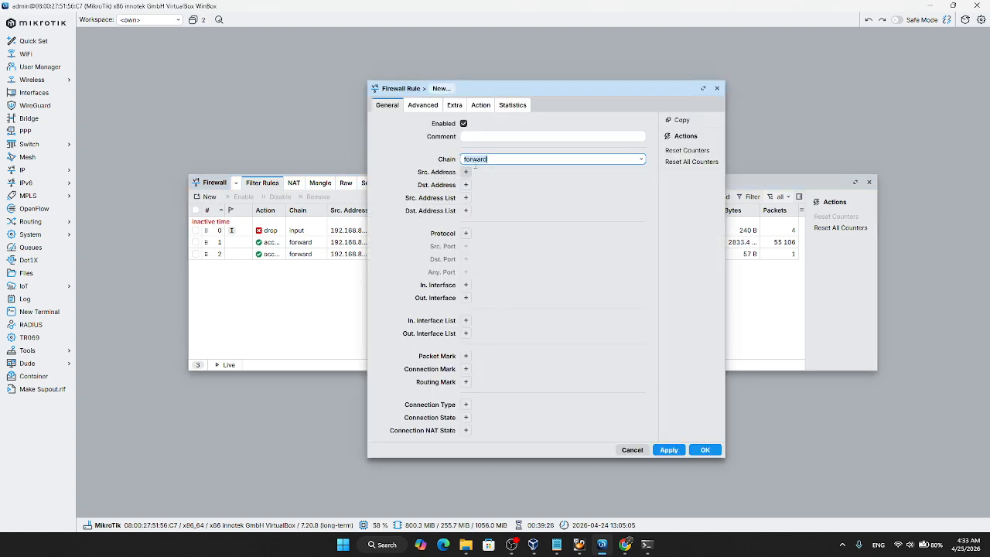
pyautogui.click(641, 160)
pyautogui.click(472, 173)
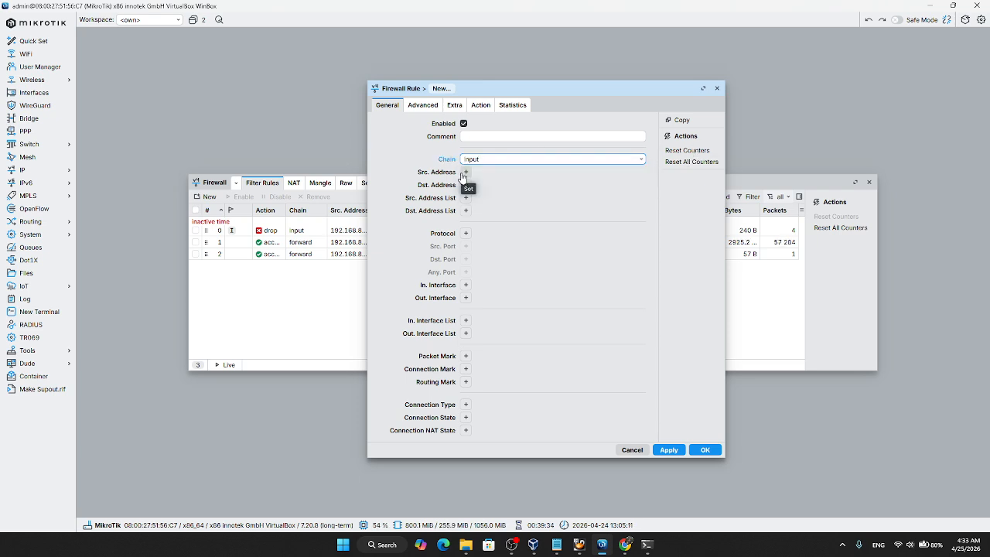
pyautogui.click(465, 172)
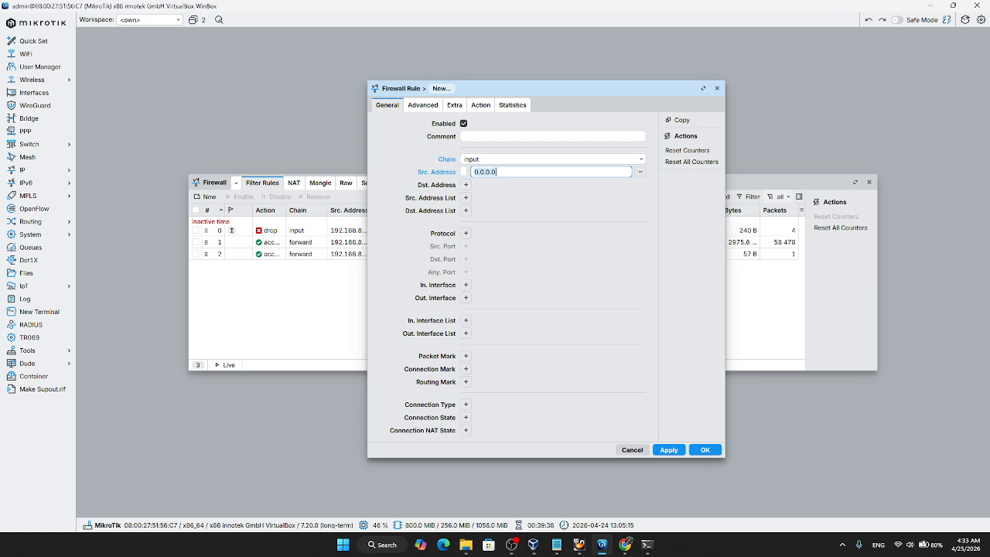
pyautogui.write('192.1')
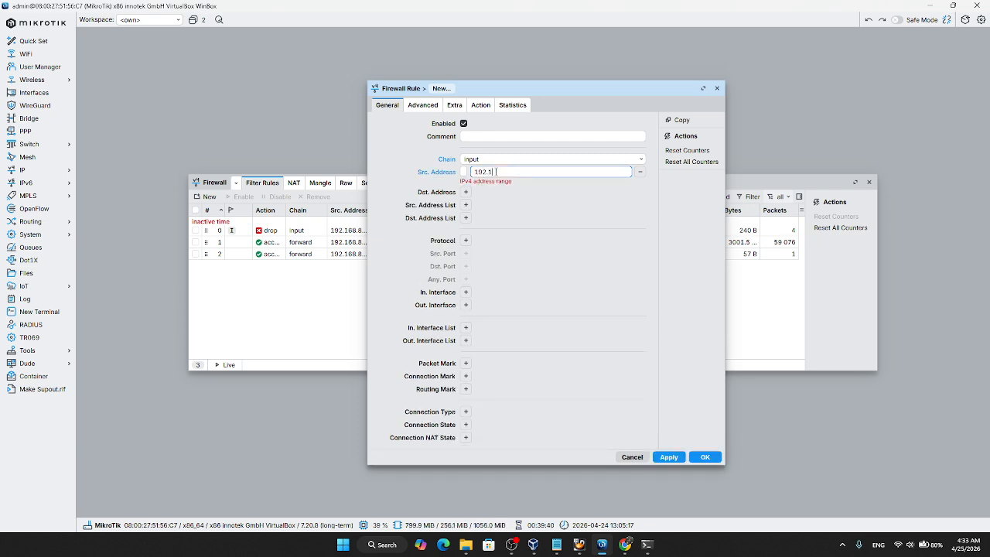
pyautogui.write('68.83.254')
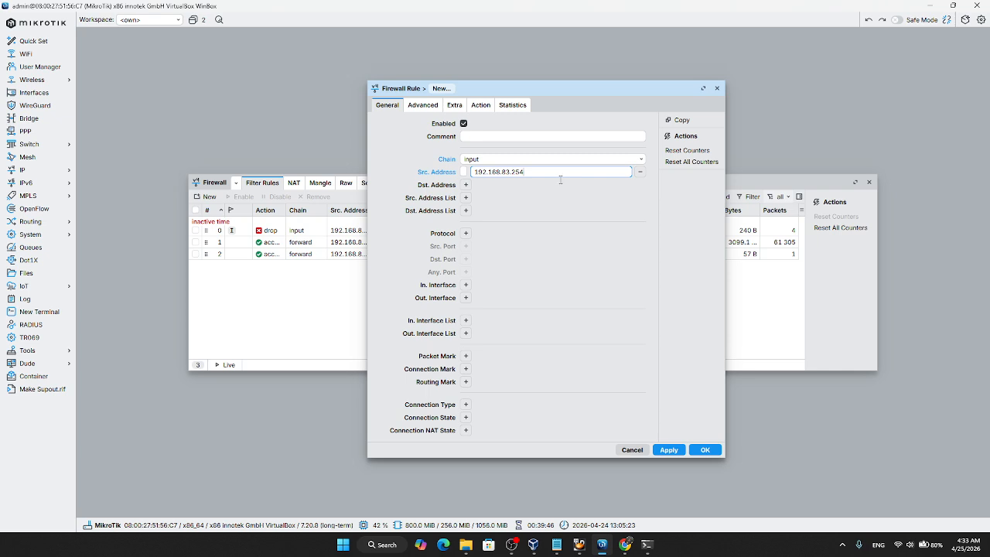
# Step: Set the rule's protocol to 6 (tcp), destination port to 21 and action to drop, and save it
pyautogui.click(466, 233)
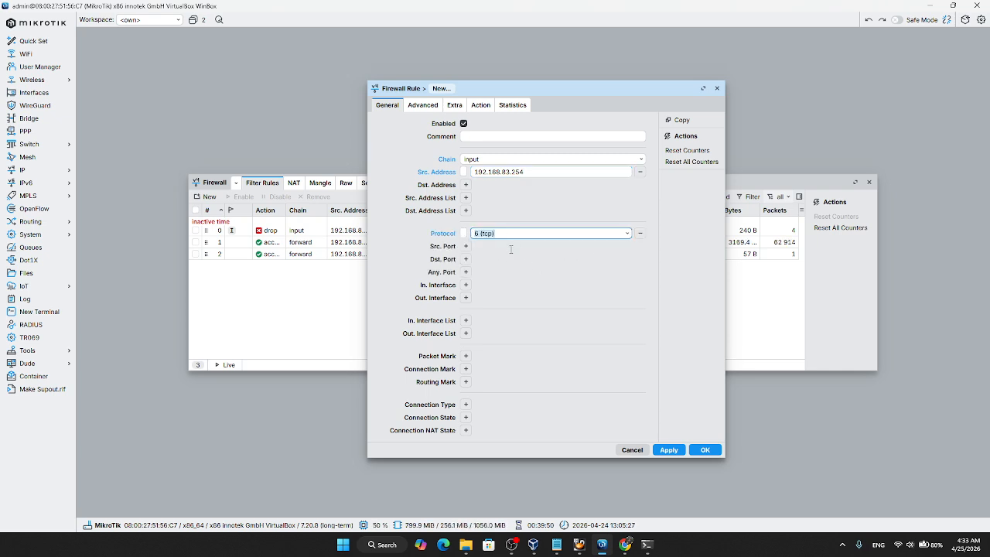
pyautogui.click(466, 259)
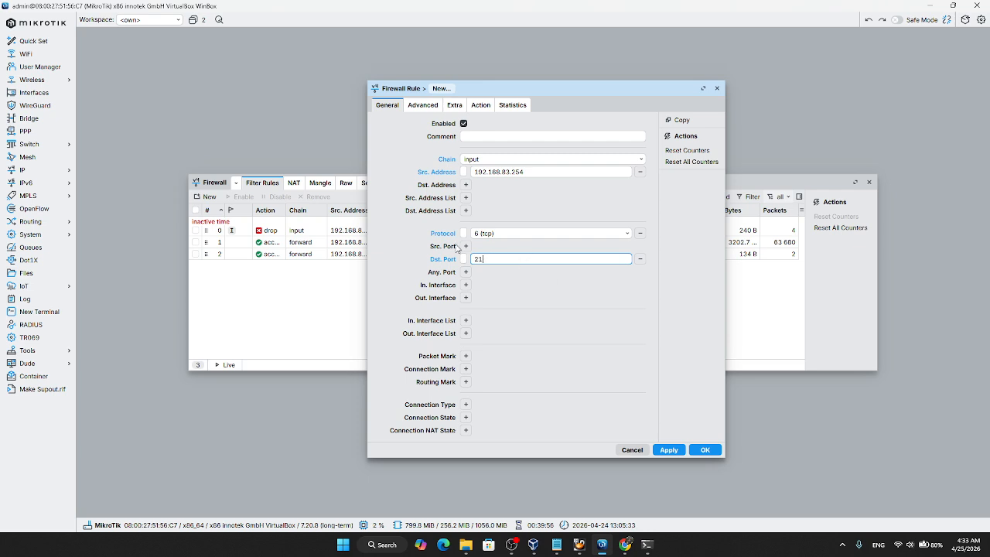
pyautogui.click(480, 105)
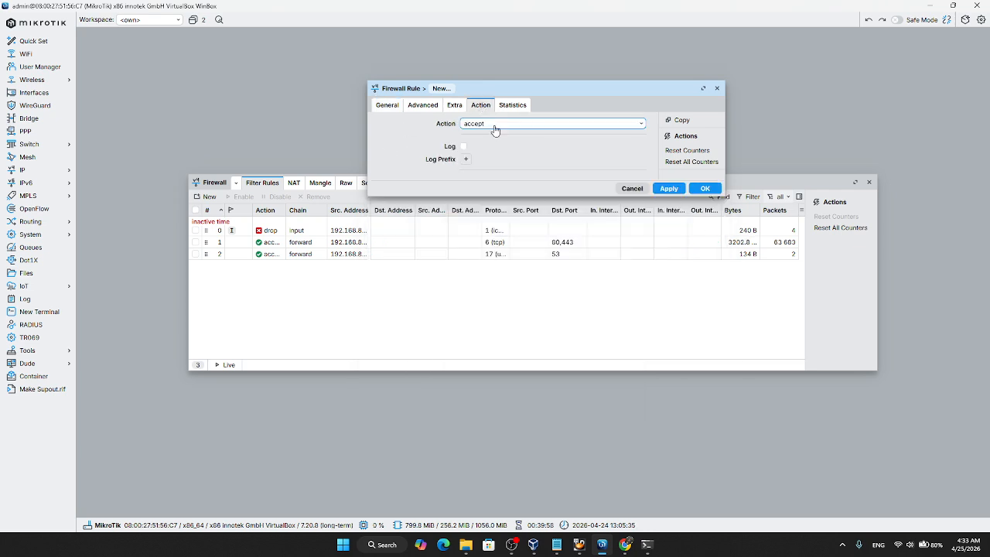
pyautogui.click(495, 126)
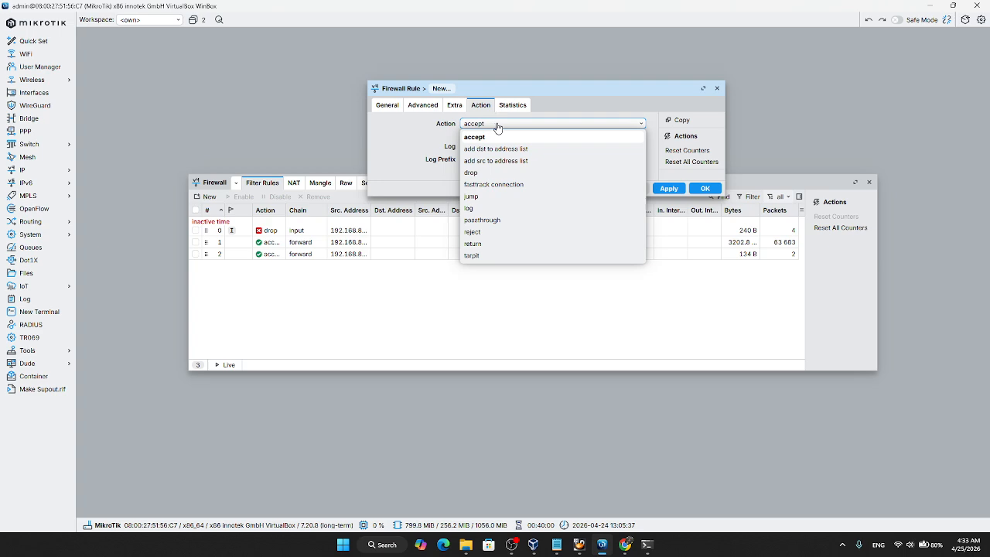
pyautogui.click(470, 173)
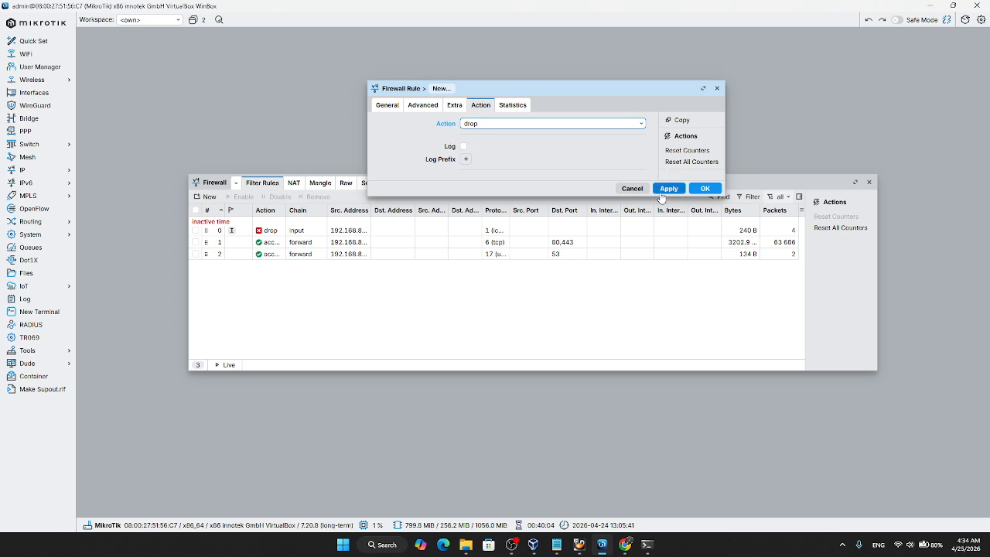
pyautogui.click(704, 188)
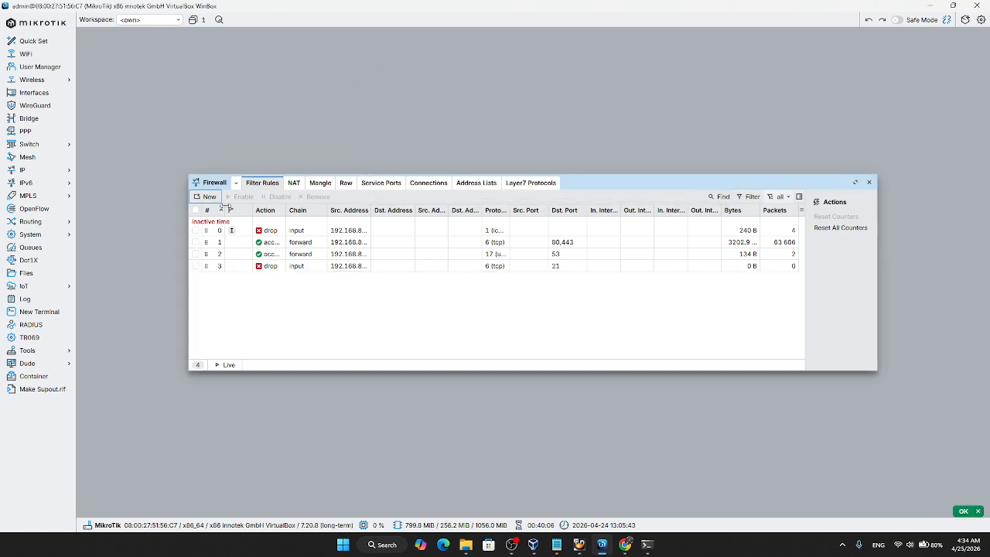
# Step: Start another filter rule with the drop action on the input chain and source address 192.168.83.254
pyautogui.click(211, 197)
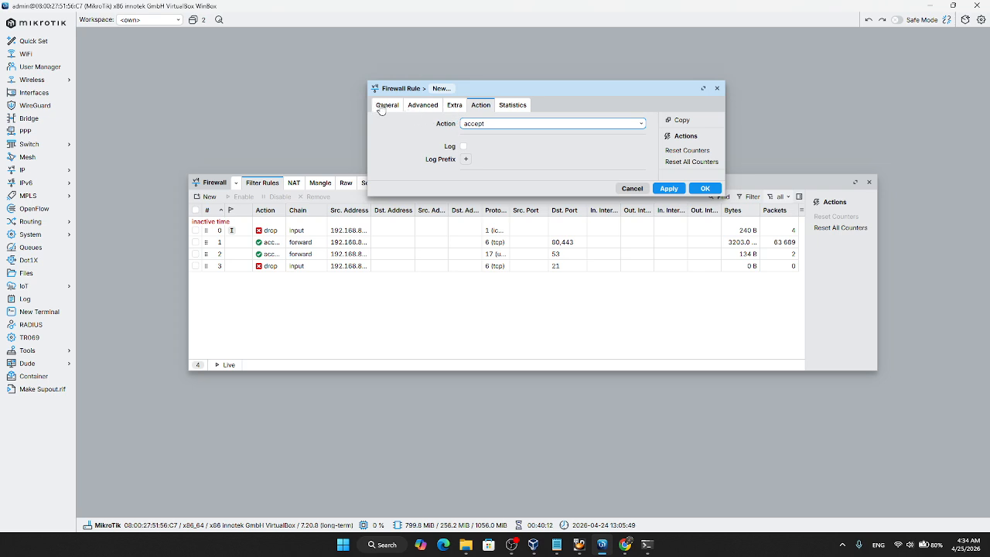
pyautogui.click(486, 125)
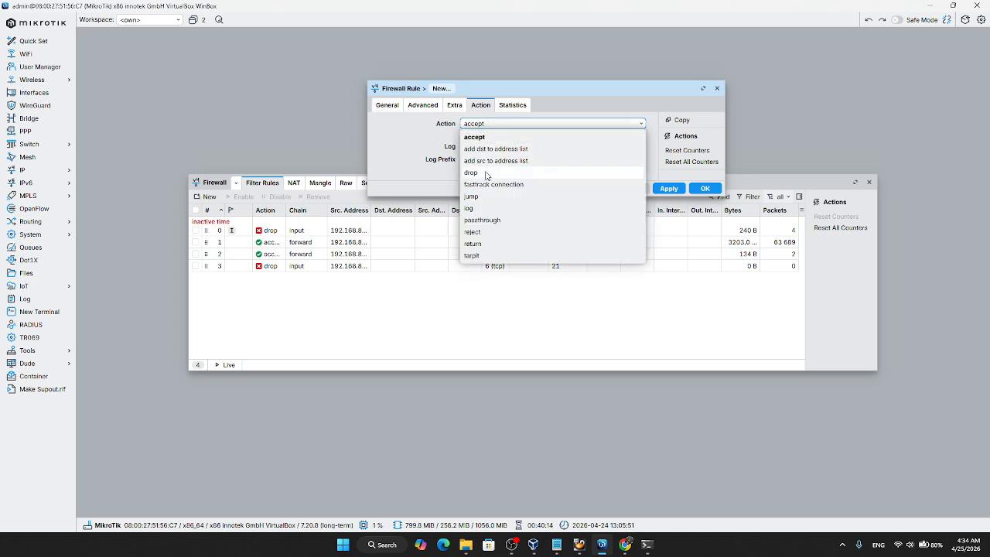
pyautogui.click(488, 174)
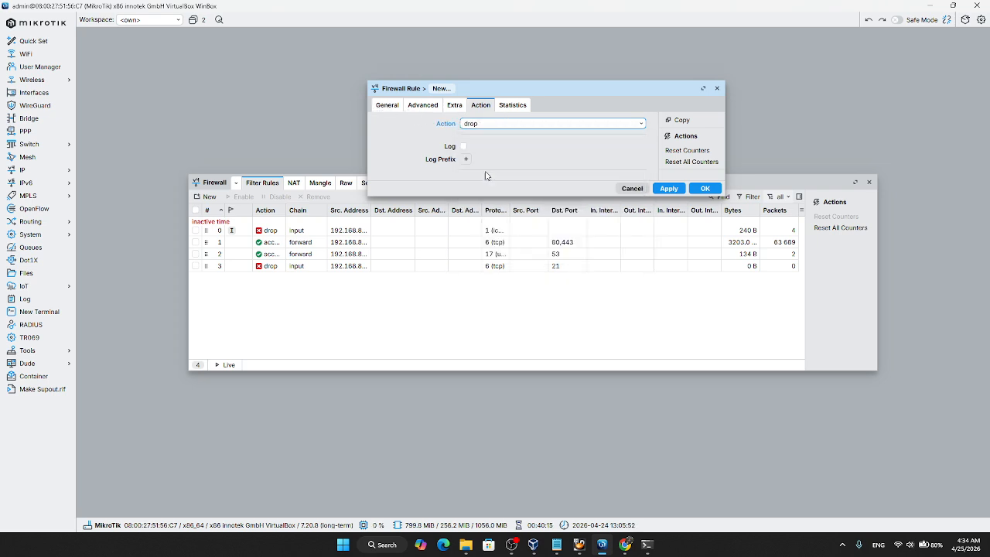
pyautogui.click(388, 105)
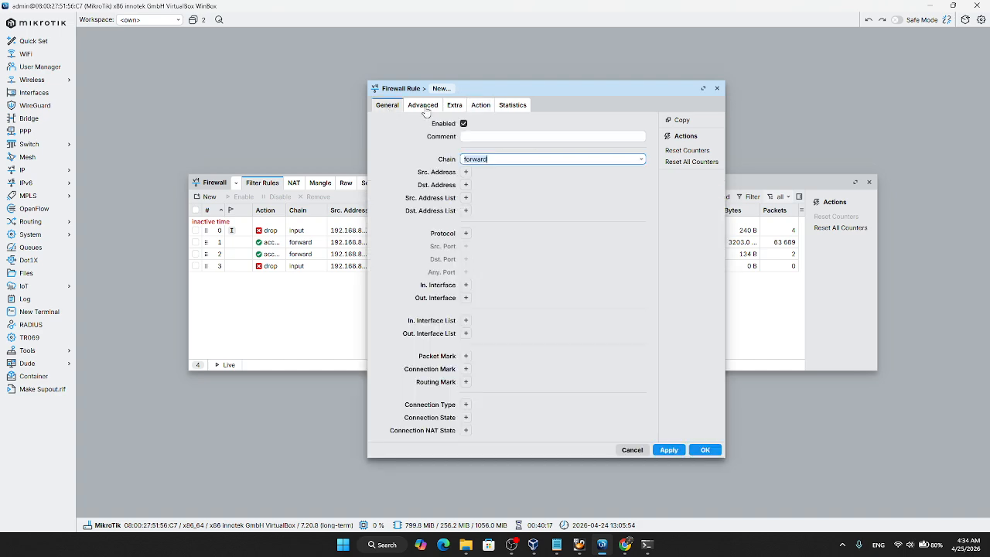
pyautogui.click(641, 160)
pyautogui.click(483, 172)
pyautogui.click(466, 173)
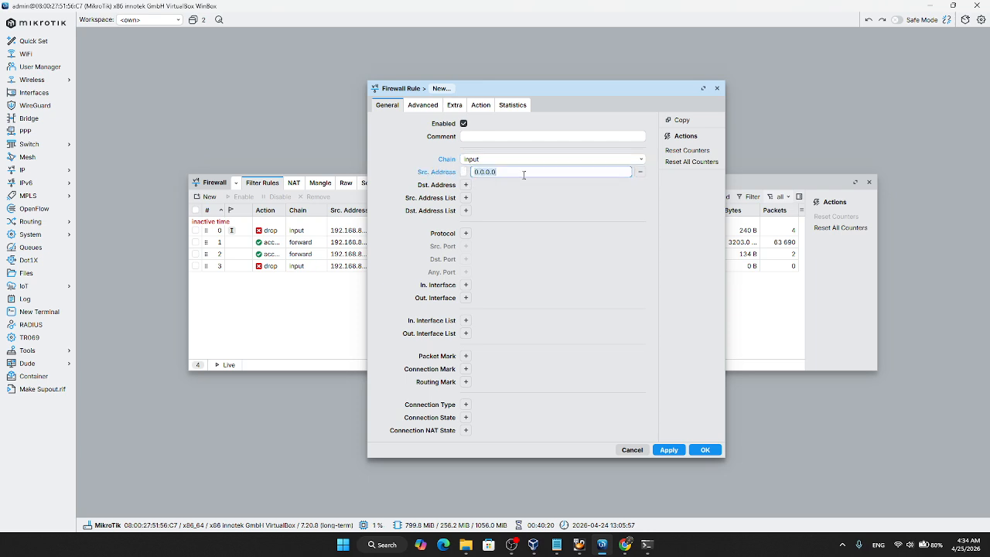
pyautogui.write('192.168')
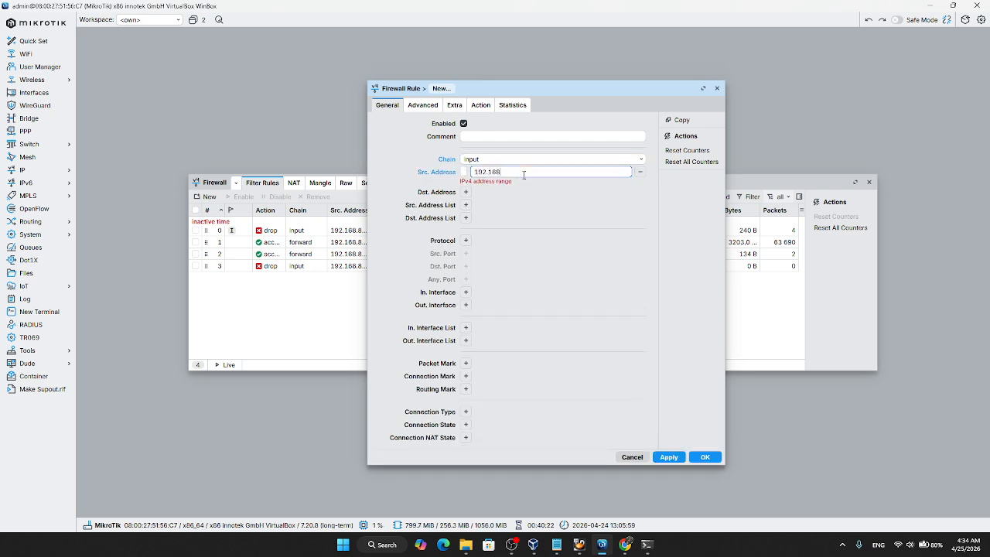
pyautogui.write('.83.254')
# Step: Set the drop rule's protocol to 6 (tcp) and destination port to 23, and save it
pyautogui.click(466, 232)
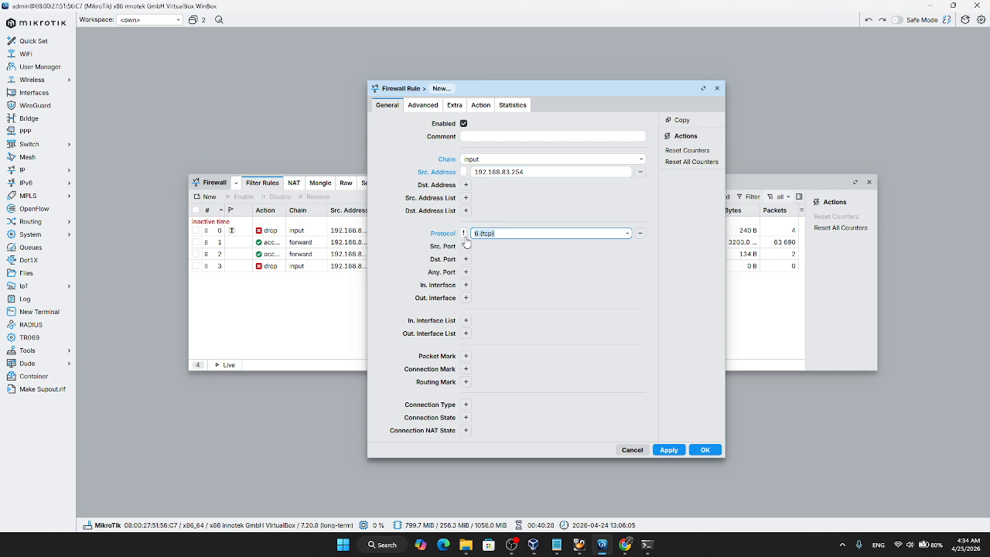
pyautogui.click(467, 259)
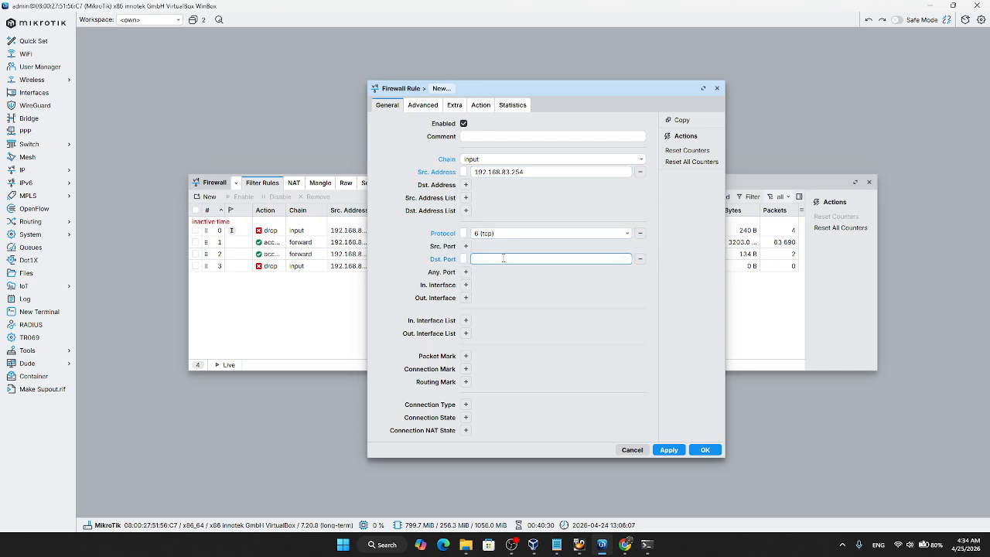
pyautogui.write('23')
pyautogui.click(670, 449)
pyautogui.click(704, 450)
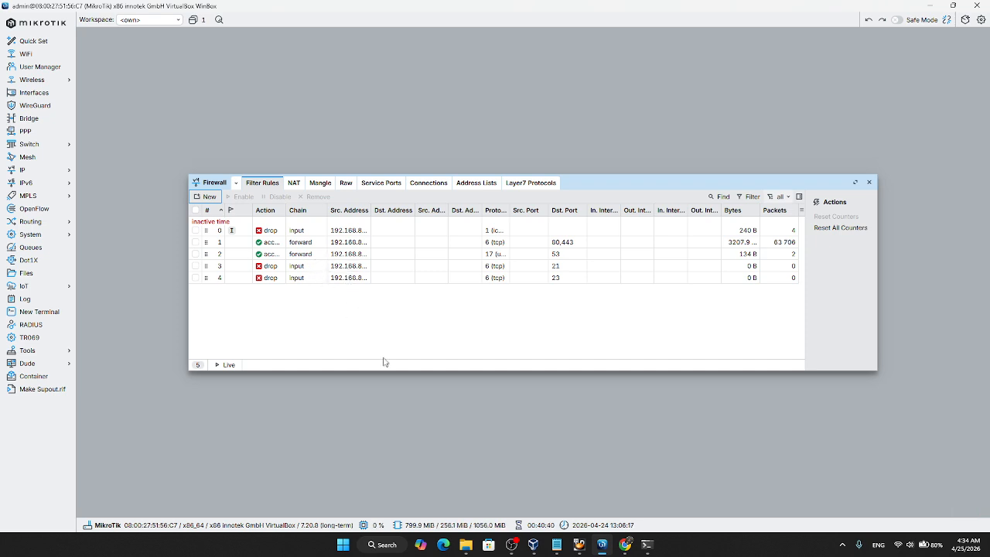
# Step: Switch to the Windows 10 virtual machine and move its Command Prompt window higher on the desktop, ready for a command
pyautogui.moveTo(579, 545)
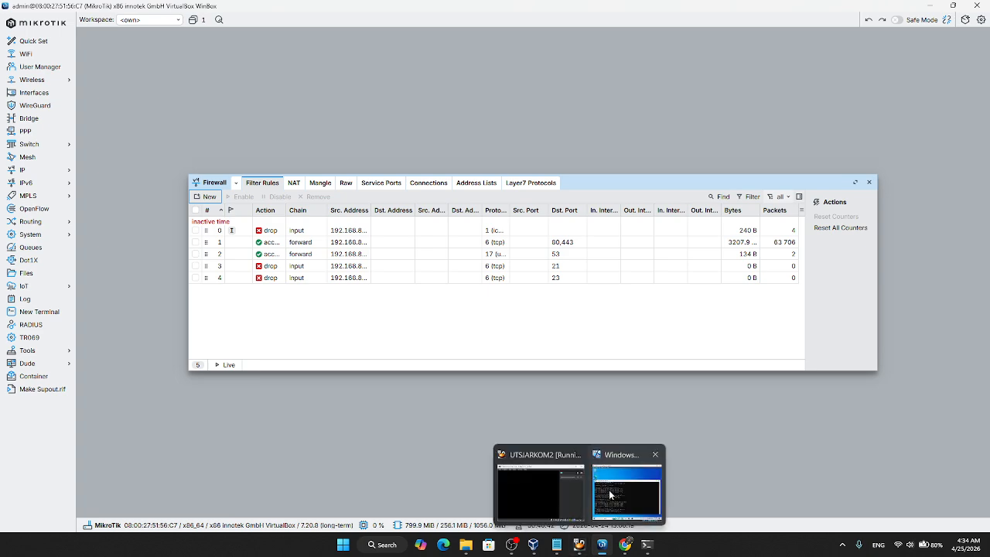
pyautogui.click(629, 484)
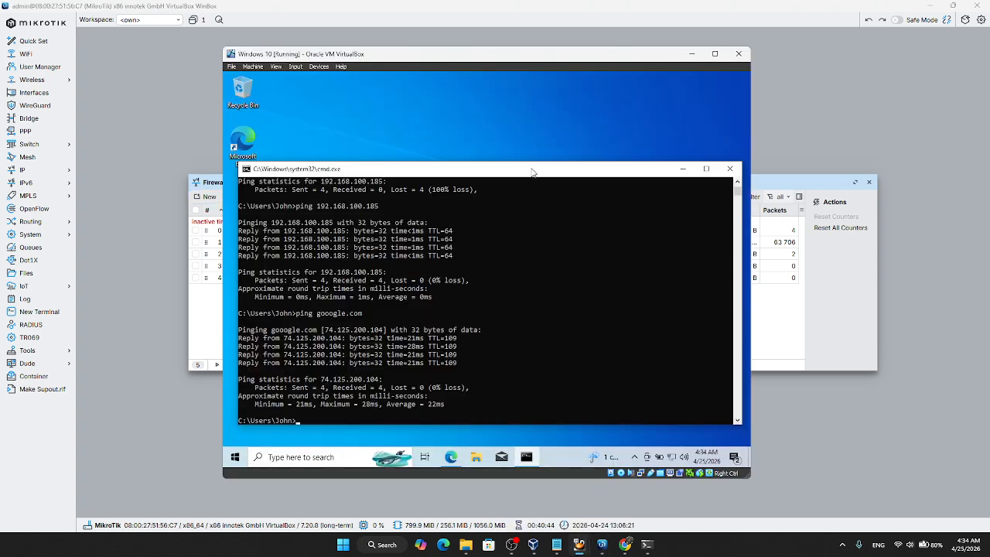
pyautogui.moveTo(533, 170); pyautogui.dragTo(533, 112)
pyautogui.click(454, 354)
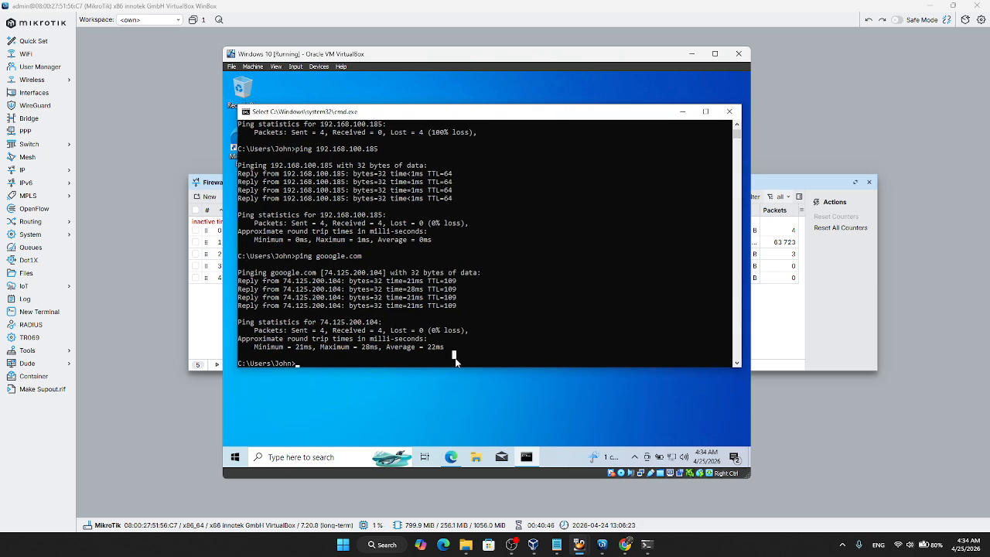
pyautogui.press('Escape')
# Step: Test the client's FTP access to the router by running ftp 192.168.100.185 in the Command Prompt
pyautogui.write('ftp')
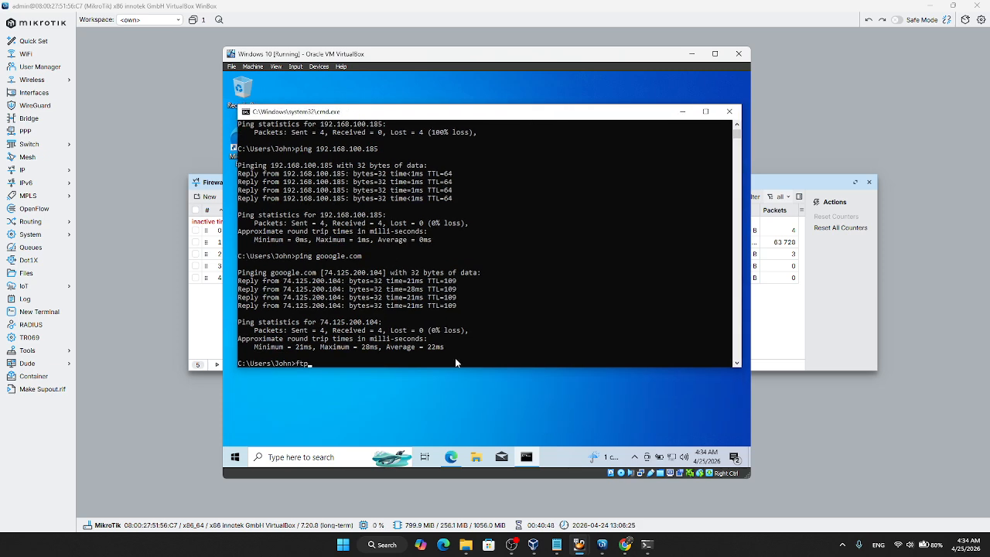
pyautogui.write(' 192.168')
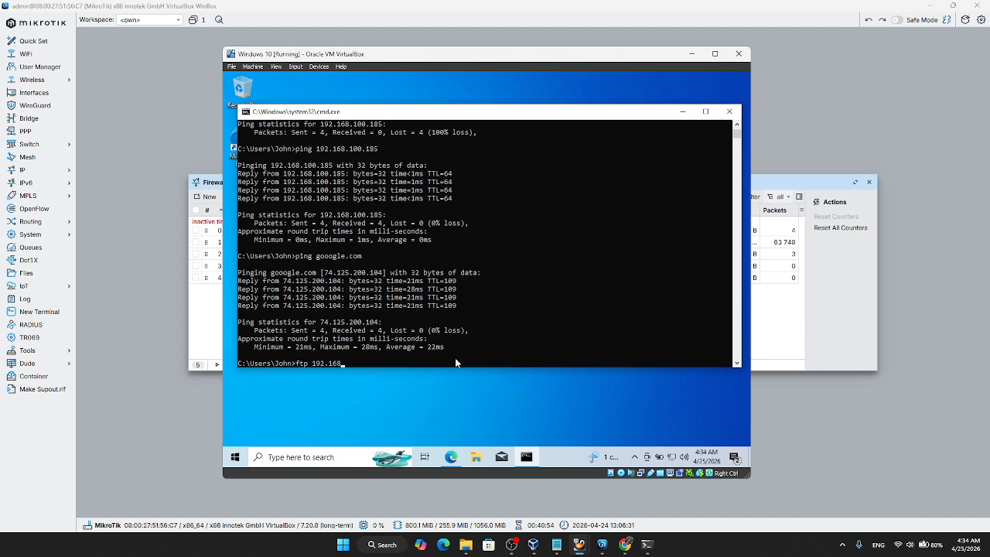
pyautogui.write('.100.185')
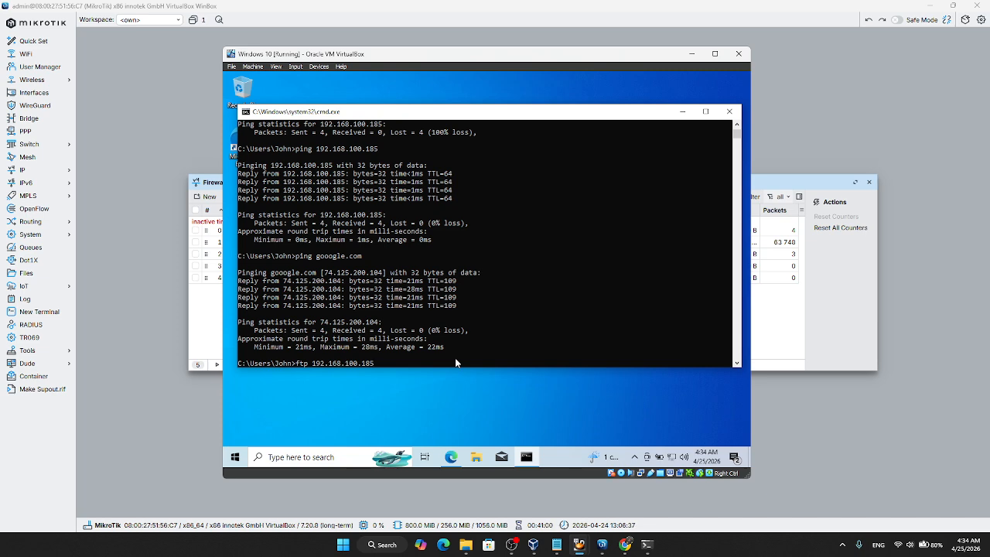
pyautogui.press('Return')
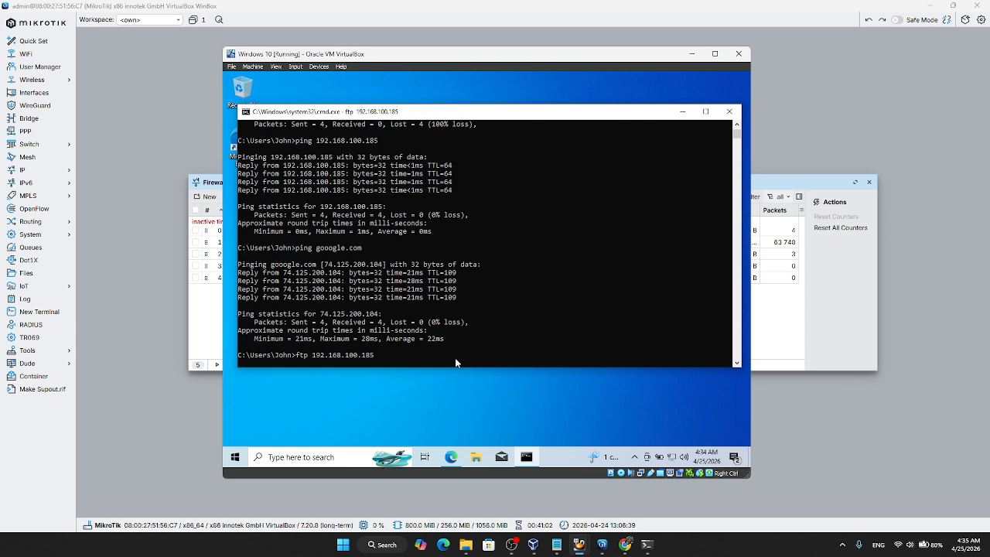
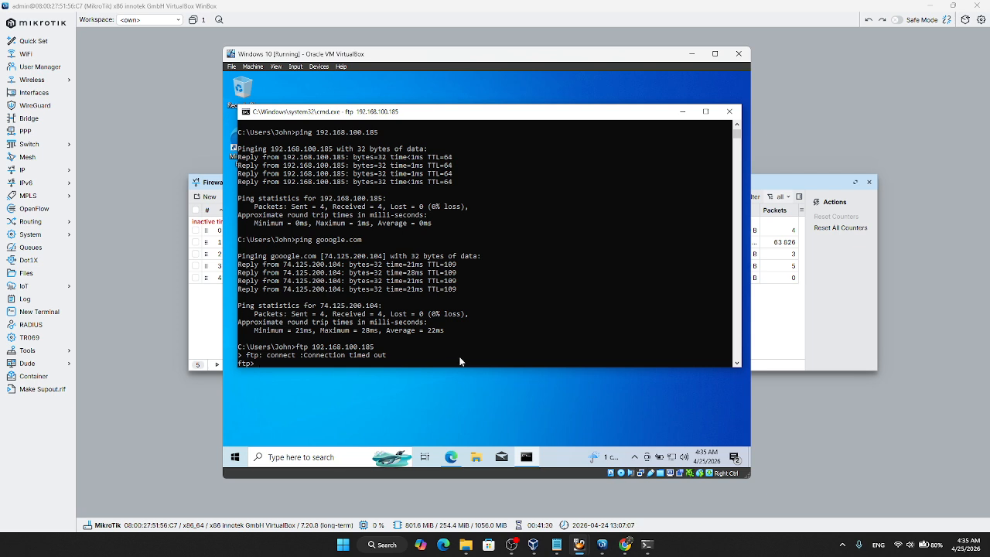
# Step: Close the FTP session's Command Prompt and open a fresh one with cmd on the Windows 10 client
pyautogui.click(725, 114)
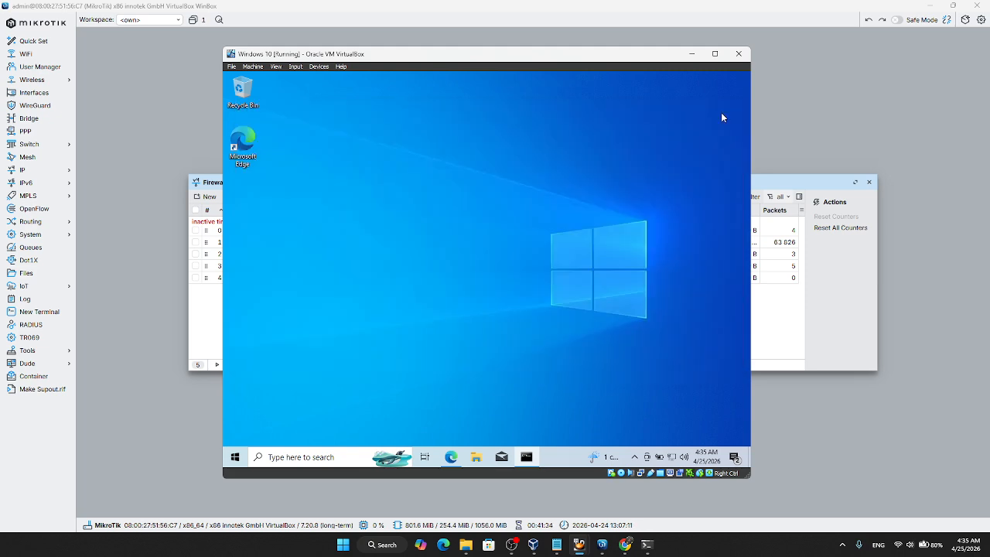
pyautogui.press('super+r')
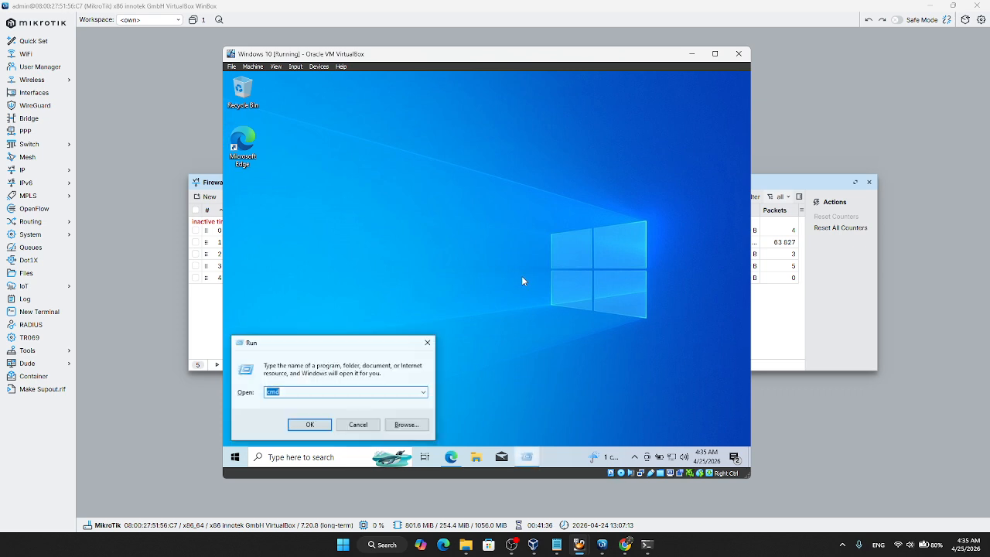
pyautogui.press('Return')
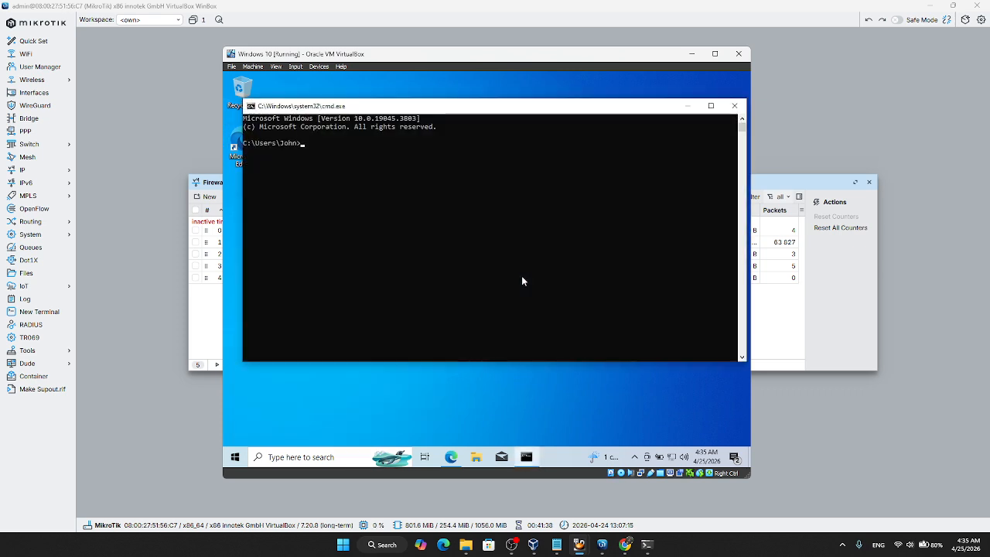
# Step: Test the client's Telnet access to the router by running telnet 192.168.100.185
pyautogui.write('telnet')
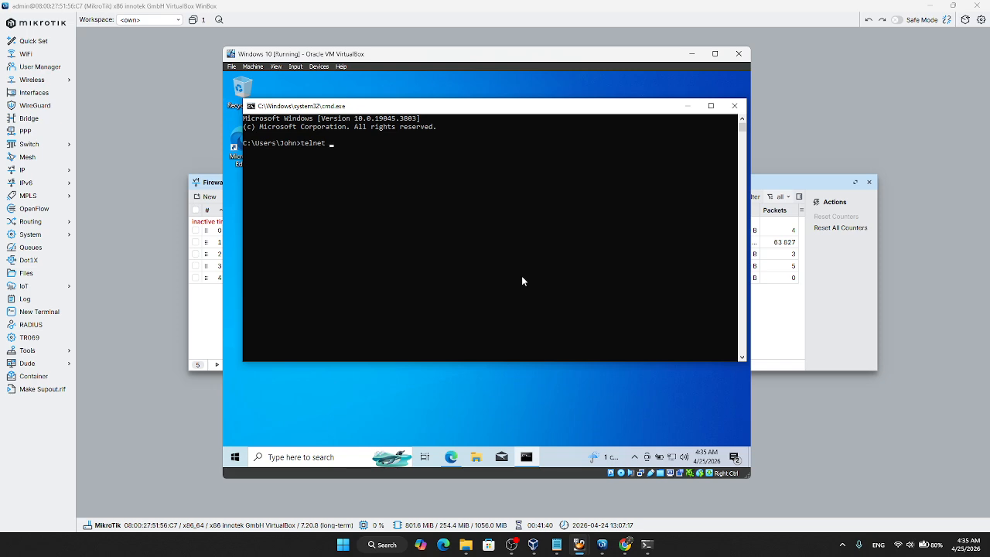
pyautogui.write(' 192.')
pyautogui.write('168')
pyautogui.write('.83.254')
pyautogui.press('BackSpace')
pyautogui.press('BackSpace')
pyautogui.press('BackSpace')
pyautogui.press('BackSpace')
pyautogui.press('BackSpace')
pyautogui.press('BackSpace')
pyautogui.write('100.185')
pyautogui.press('Return')
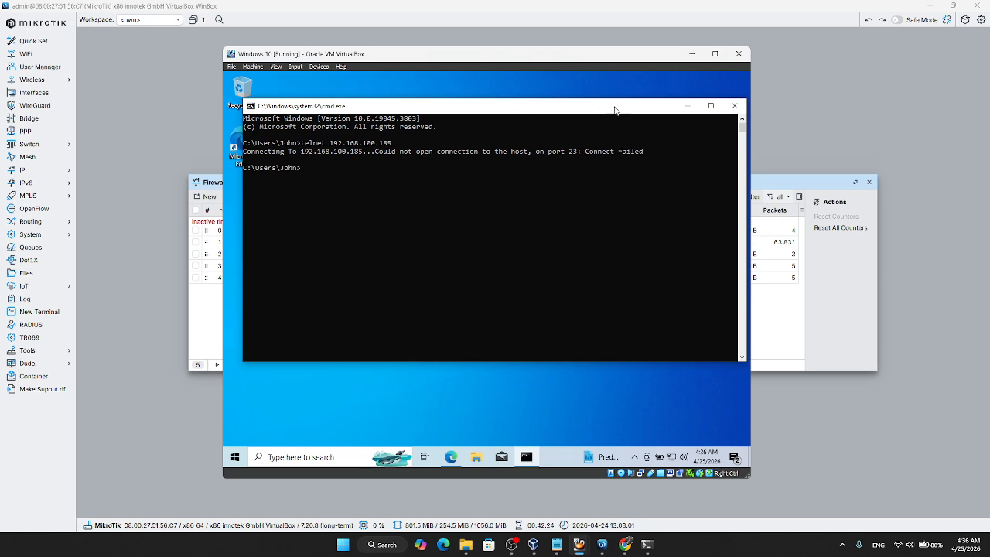
# Step: Check the firewall requirements in the exam document in Chrome, and return to WinBox
pyautogui.click(786, 117)
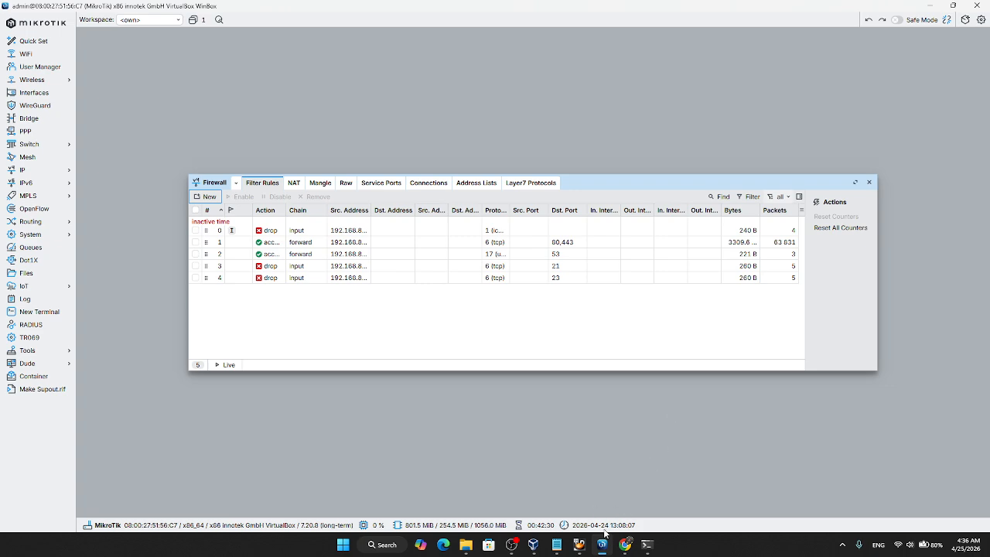
pyautogui.click(625, 545)
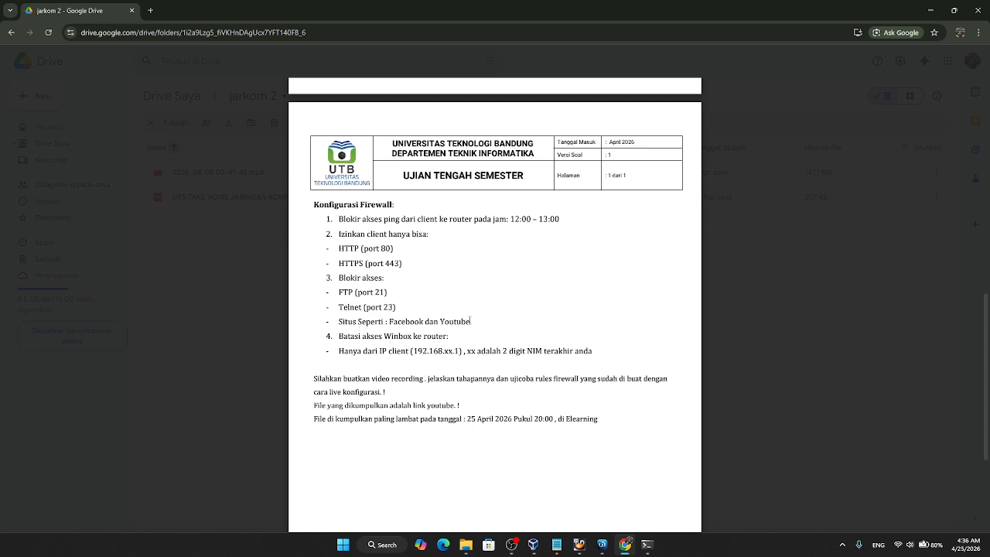
pyautogui.click(601, 545)
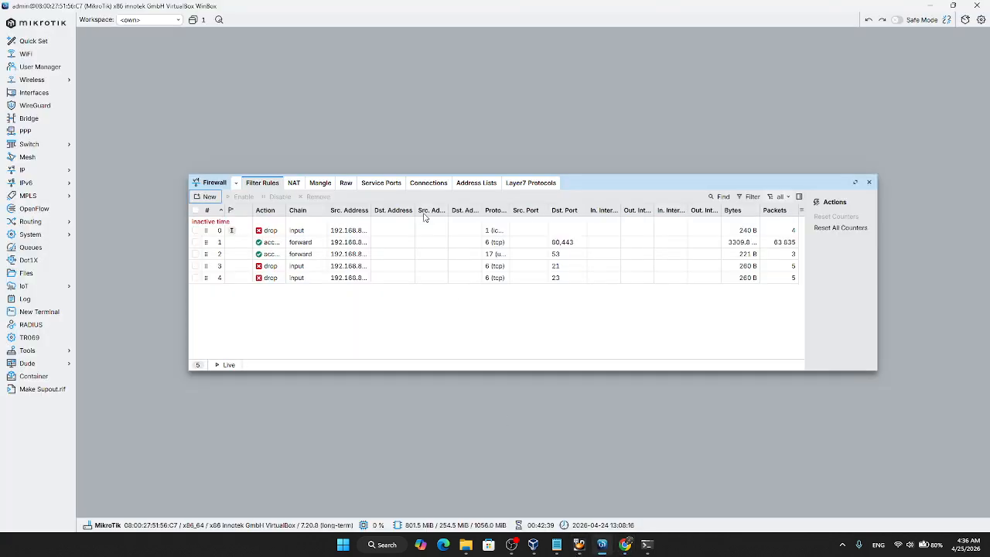
# Step: Inspect the regular expressions of the facebook and youtube Layer7 protocol entries, closing each without changes
pyautogui.click(534, 184)
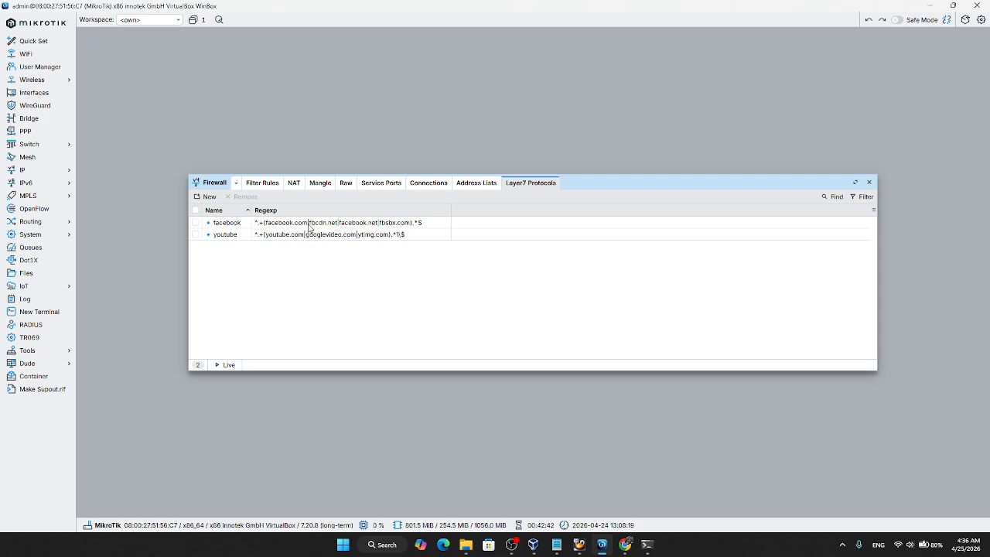
pyautogui.doubleClick(283, 223)
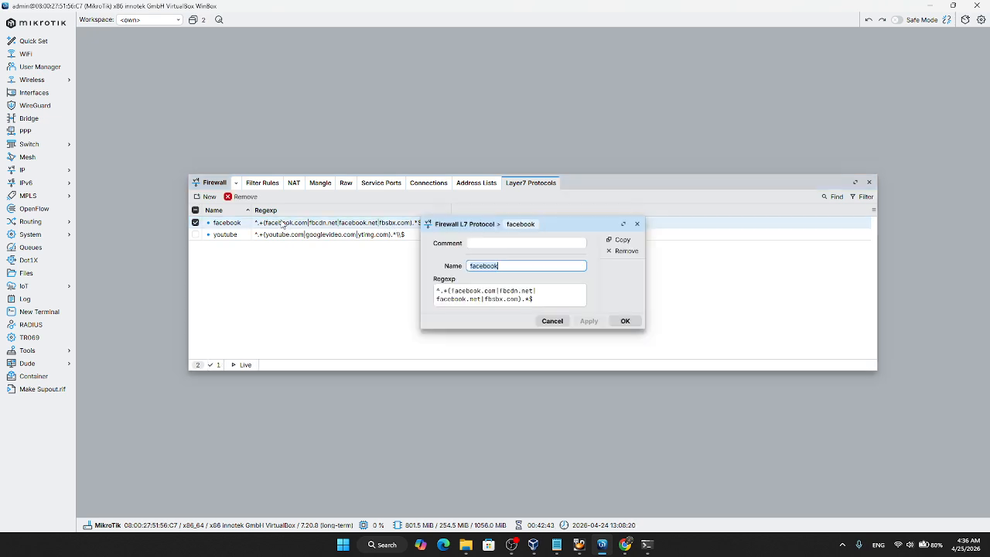
pyautogui.click(525, 270)
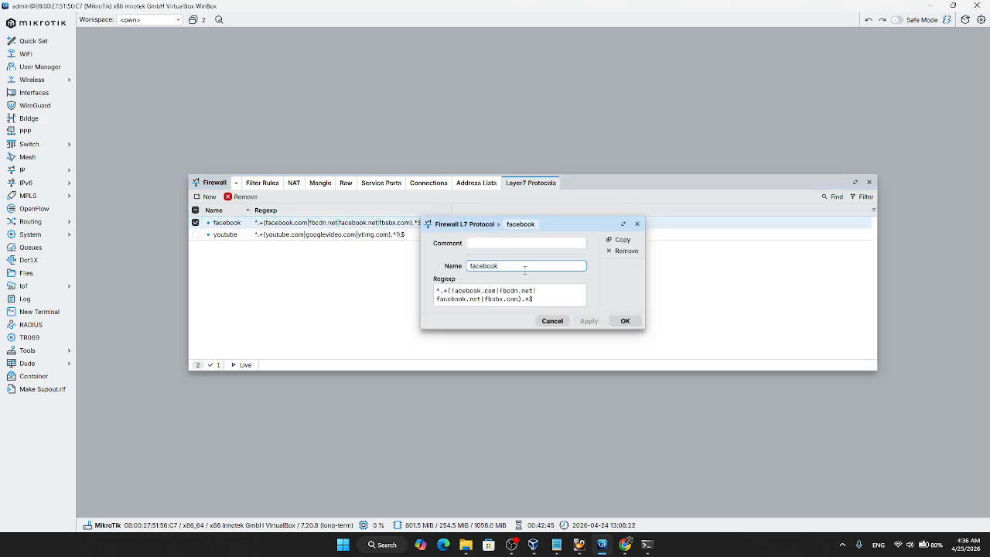
pyautogui.click(637, 224)
pyautogui.click(306, 235)
pyautogui.doubleClick(305, 234)
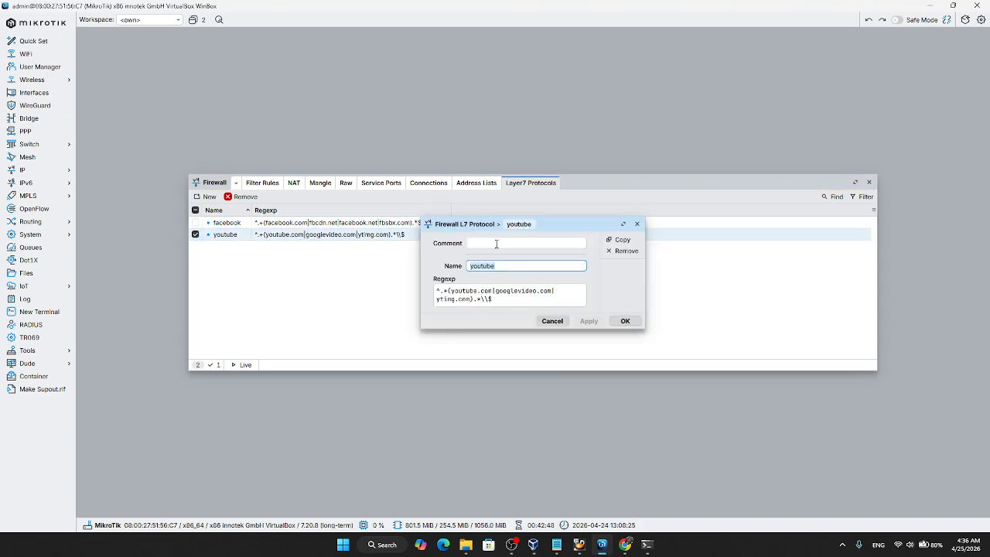
pyautogui.click(637, 224)
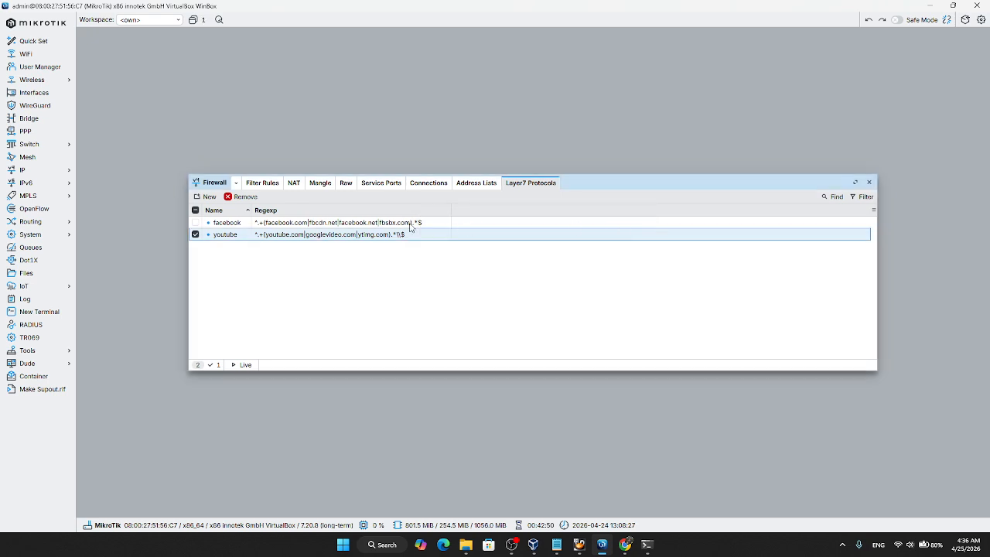
# Step: Start a new filter rule on the forward chain with protocol 6 (tcp) and destination ports 443,80
pyautogui.click(262, 184)
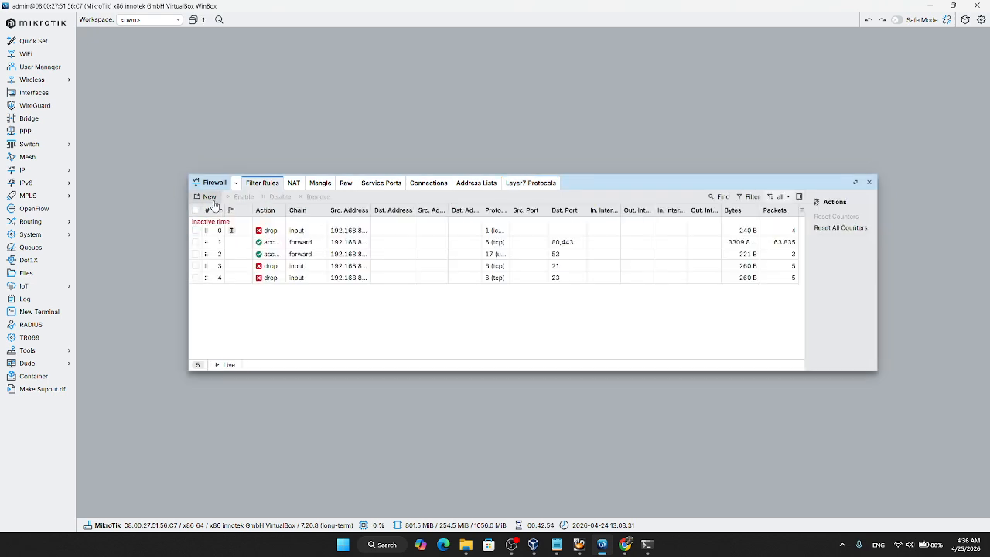
pyautogui.click(210, 197)
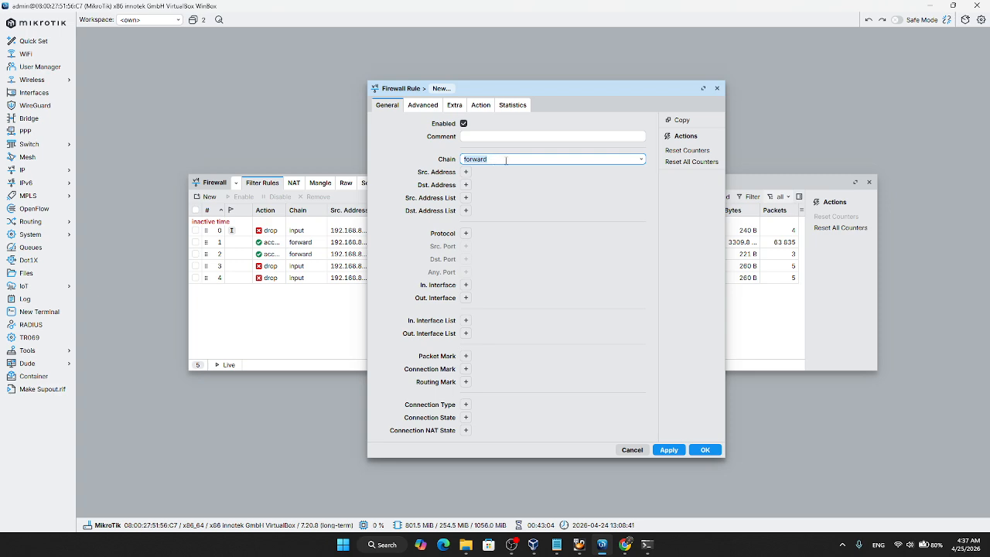
pyautogui.click(643, 159)
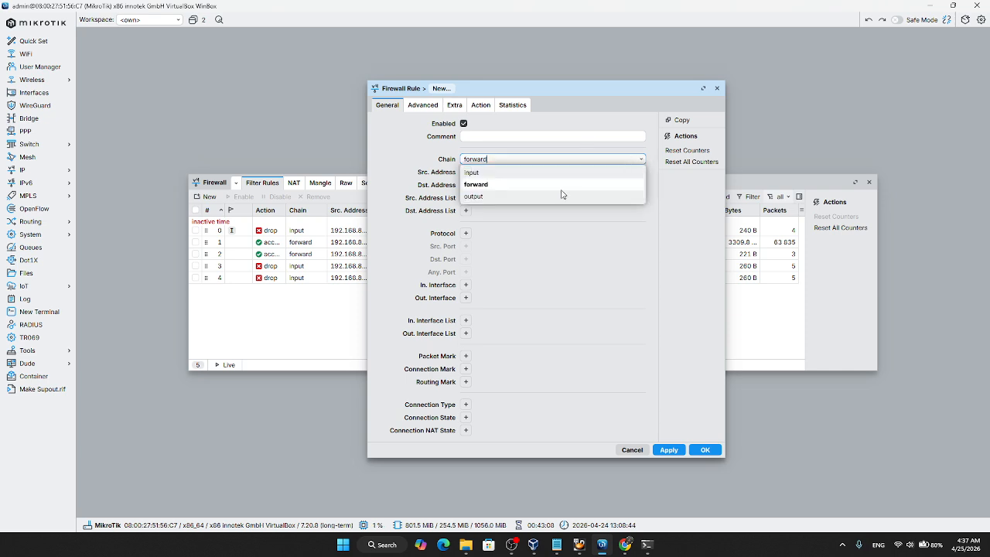
pyautogui.click(497, 185)
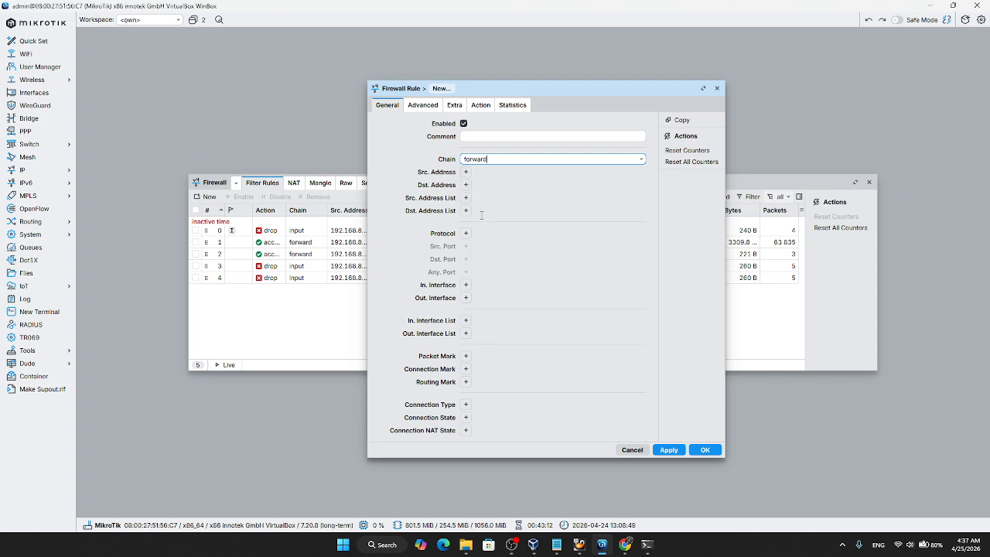
pyautogui.click(467, 234)
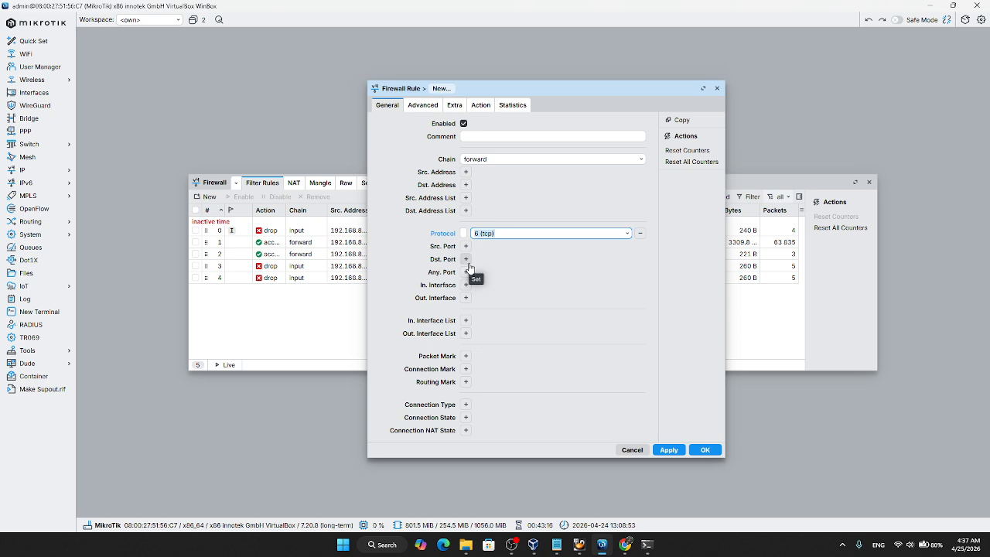
pyautogui.click(466, 260)
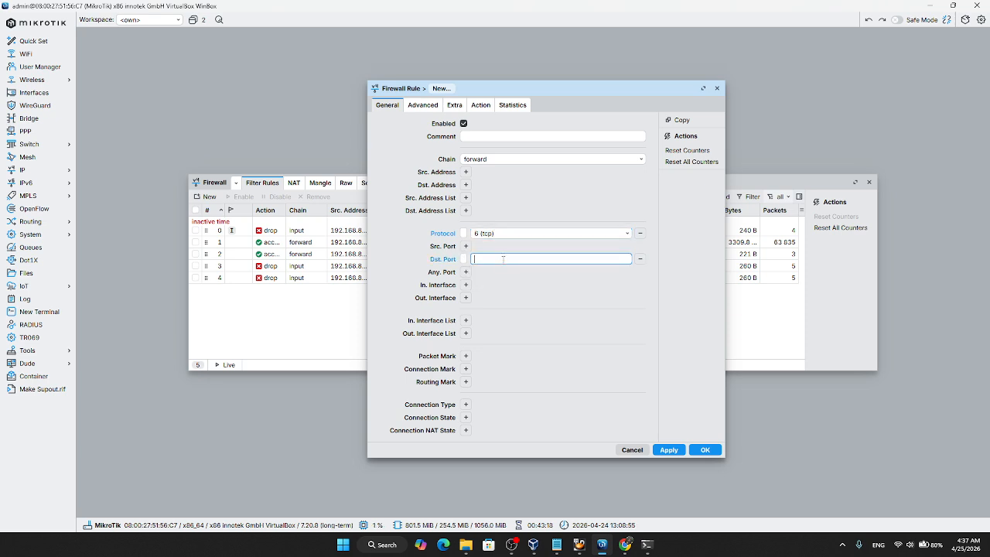
pyautogui.write('443,8')
# Step: Match the rule to the youtube Layer7 protocol, set its action to drop, and save it
pyautogui.click(425, 107)
pyautogui.click(465, 124)
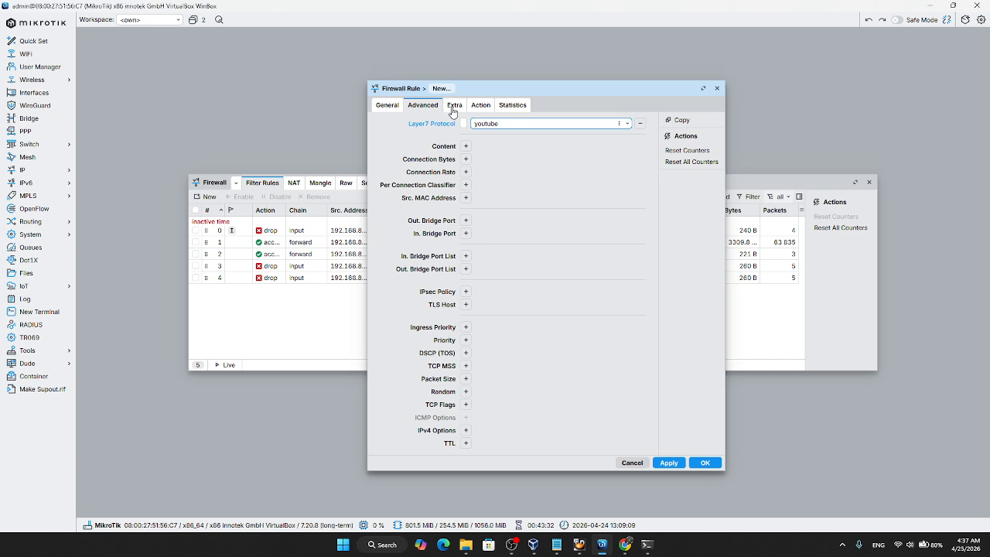
pyautogui.click(479, 108)
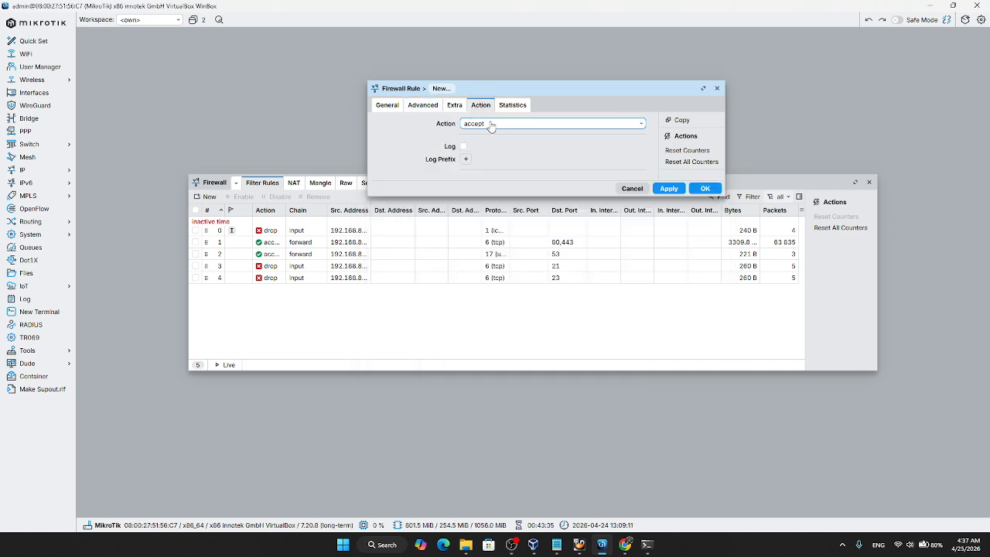
pyautogui.click(490, 125)
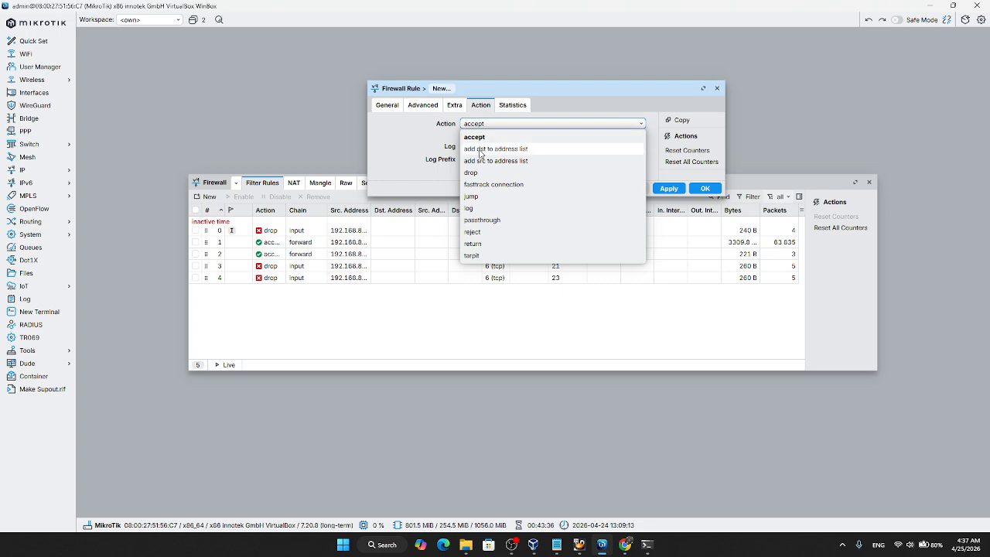
pyautogui.click(480, 174)
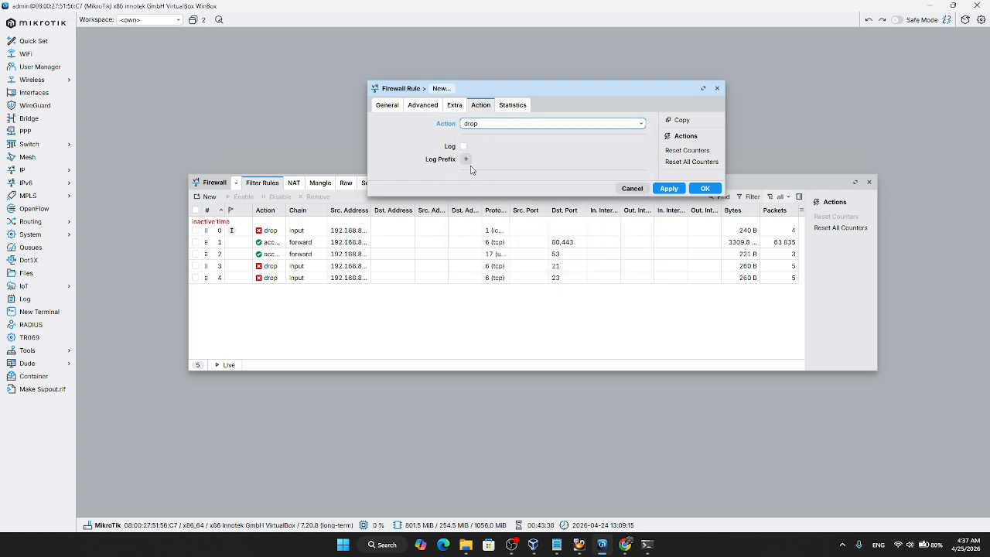
pyautogui.click(669, 190)
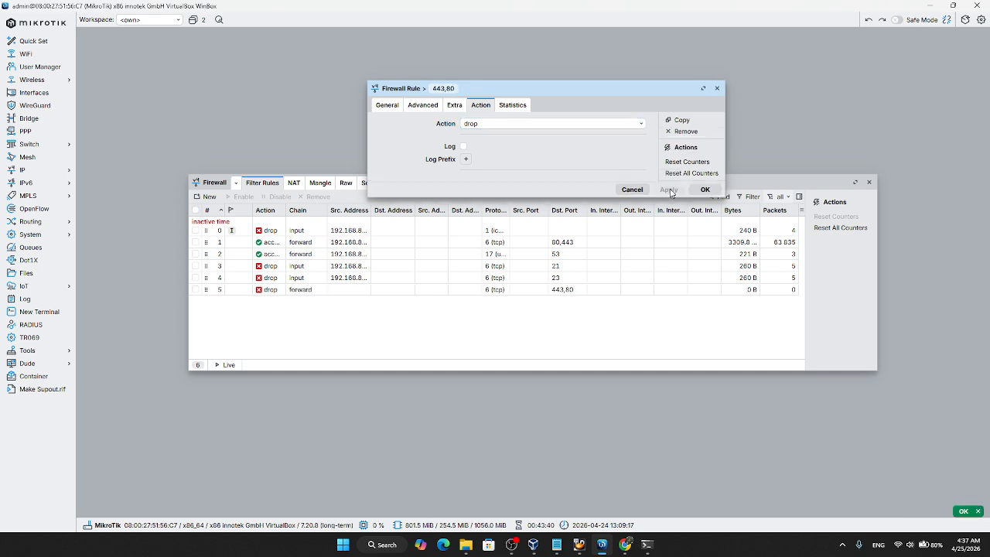
pyautogui.click(704, 191)
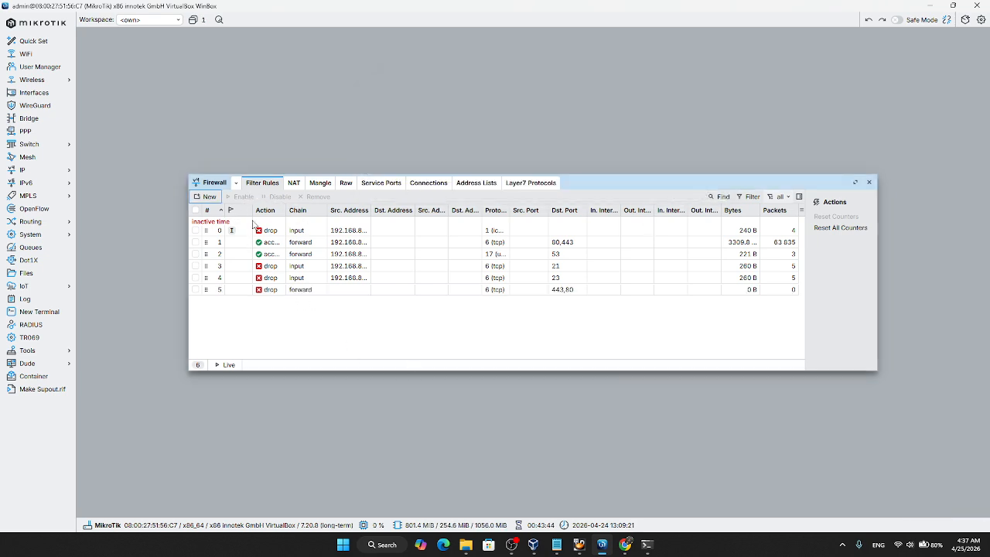
# Step: Start another filter rule with the drop action and the youtube Layer7 protocol
pyautogui.click(207, 197)
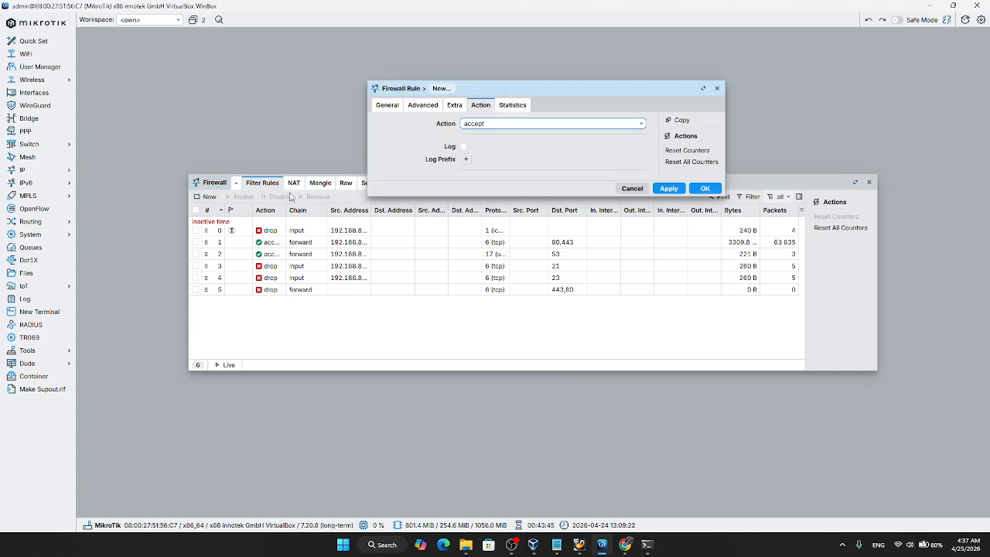
pyautogui.click(475, 125)
pyautogui.click(475, 176)
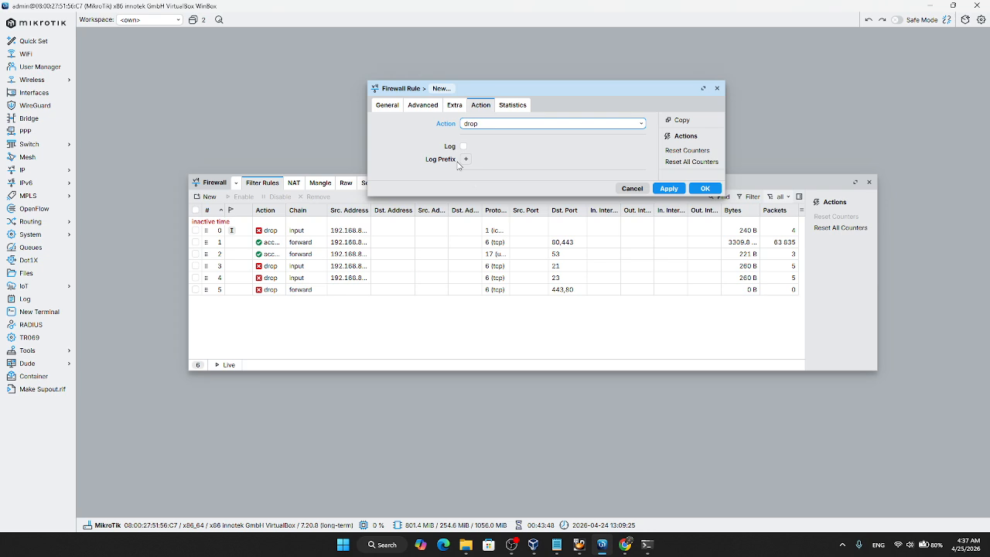
pyautogui.click(423, 105)
pyautogui.click(466, 124)
pyautogui.click(592, 126)
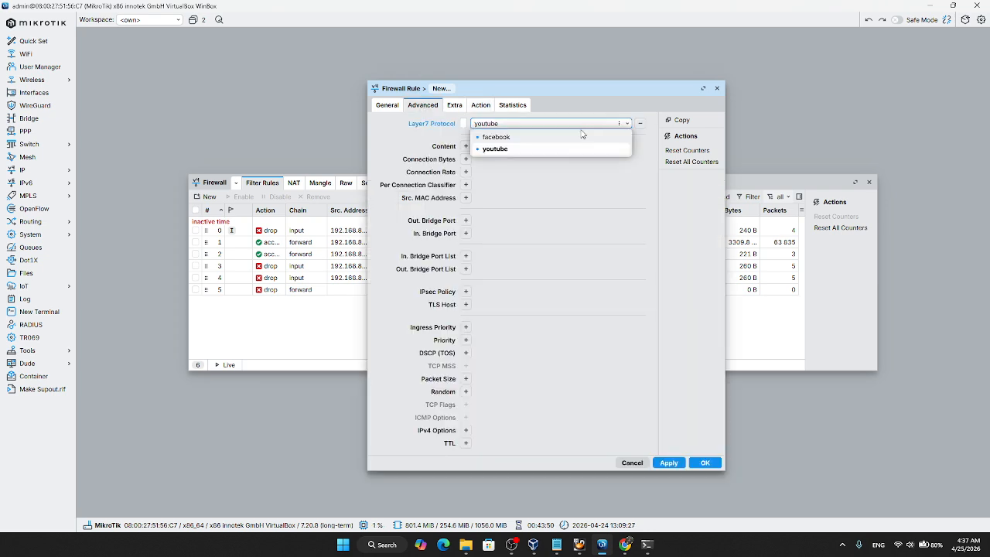
pyautogui.click(504, 147)
# Step: Give the forward-chain drop rule protocol 6 (tcp) and destination ports 443,83, and save it
pyautogui.click(388, 106)
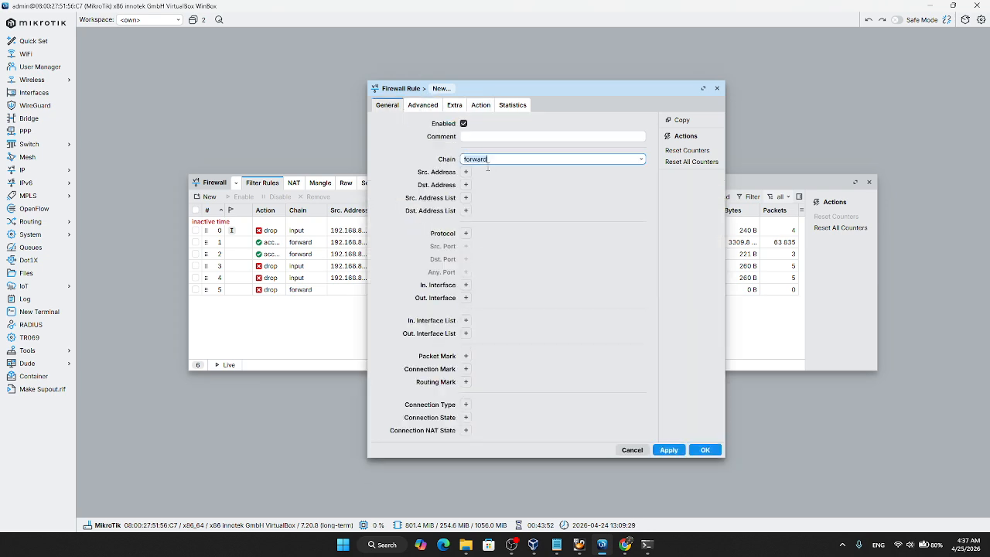
pyautogui.click(466, 233)
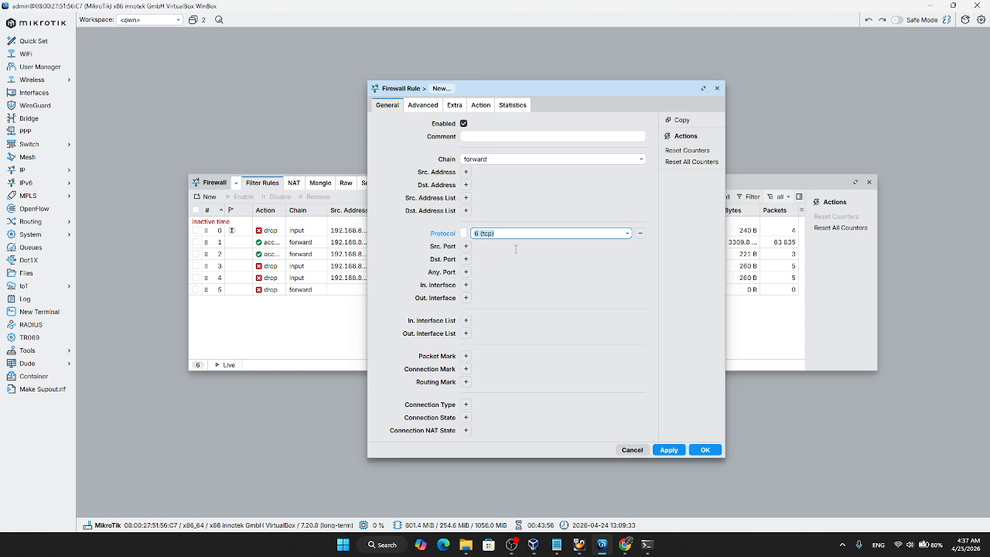
pyautogui.click(466, 259)
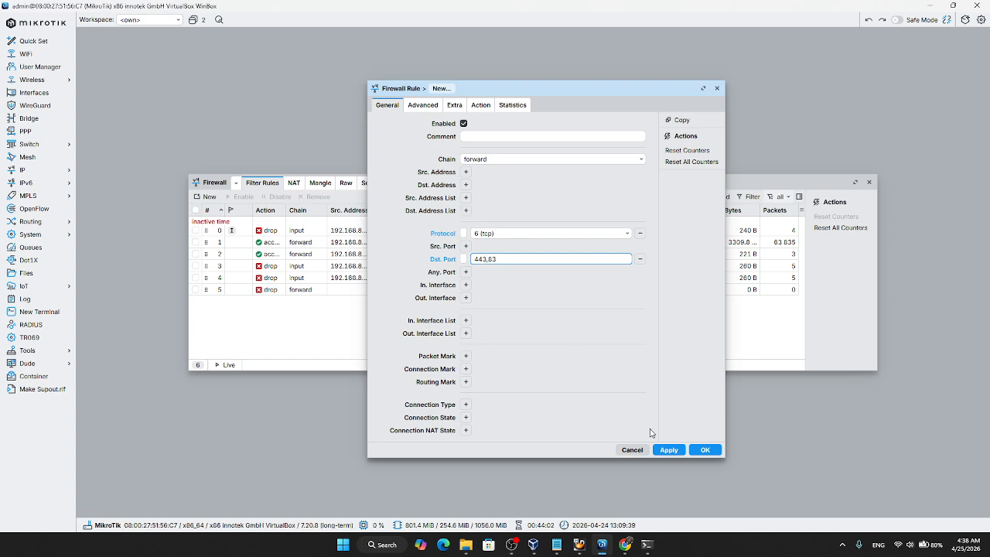
pyautogui.click(682, 451)
pyautogui.click(704, 451)
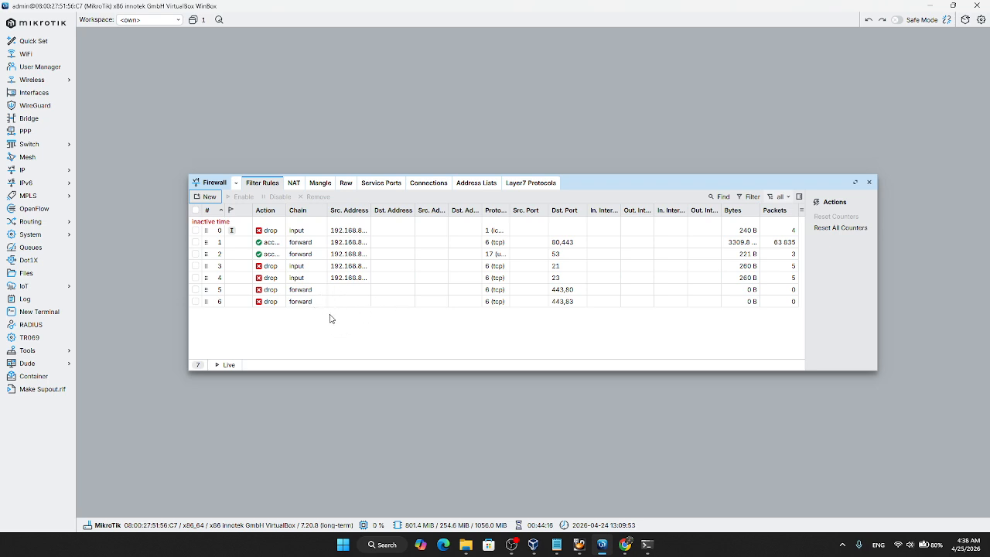
# Step: Check the exam sheet's WinBox requirement in Chrome, and start a new WinBox filter rule on the input chain
pyautogui.click(625, 544)
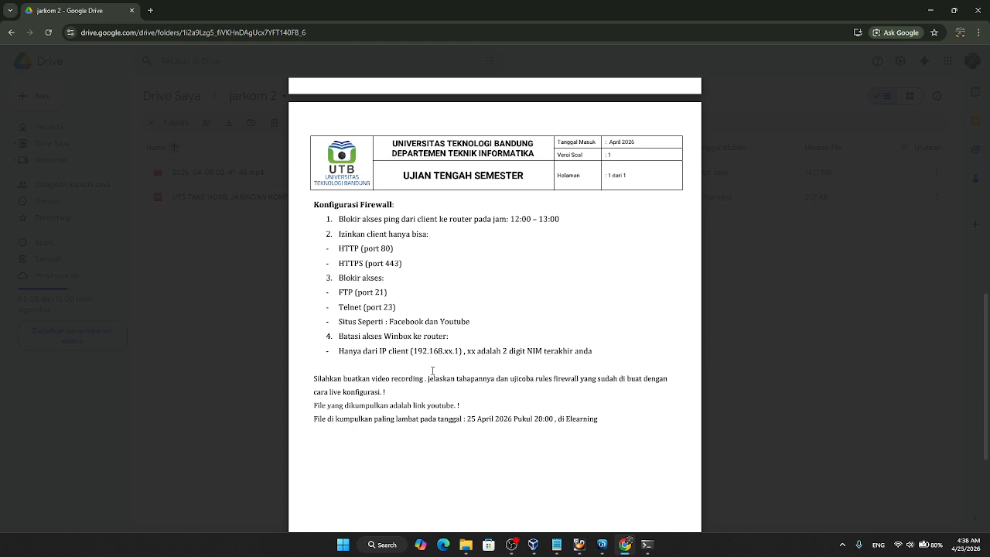
pyautogui.click(604, 546)
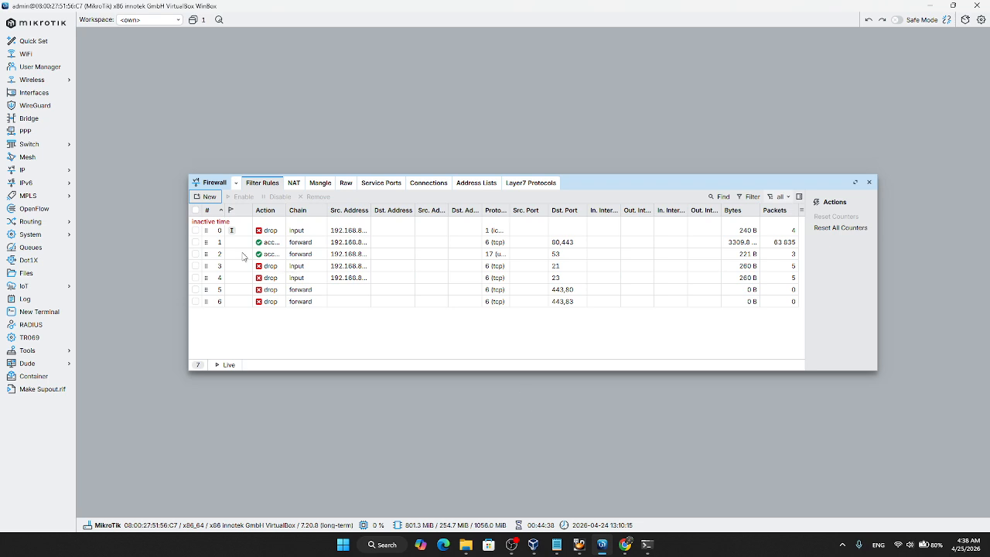
pyautogui.click(209, 197)
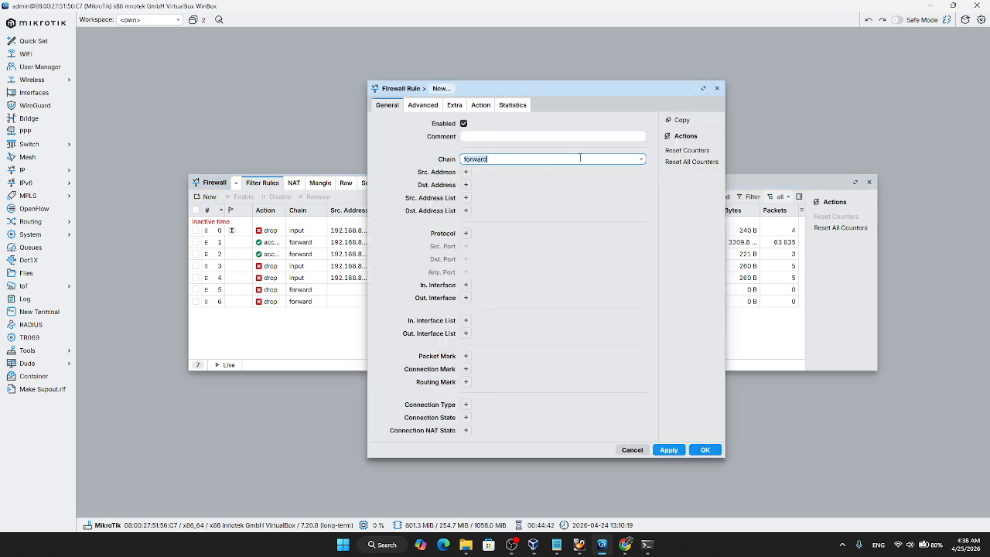
pyautogui.click(641, 159)
pyautogui.click(511, 172)
pyautogui.click(466, 171)
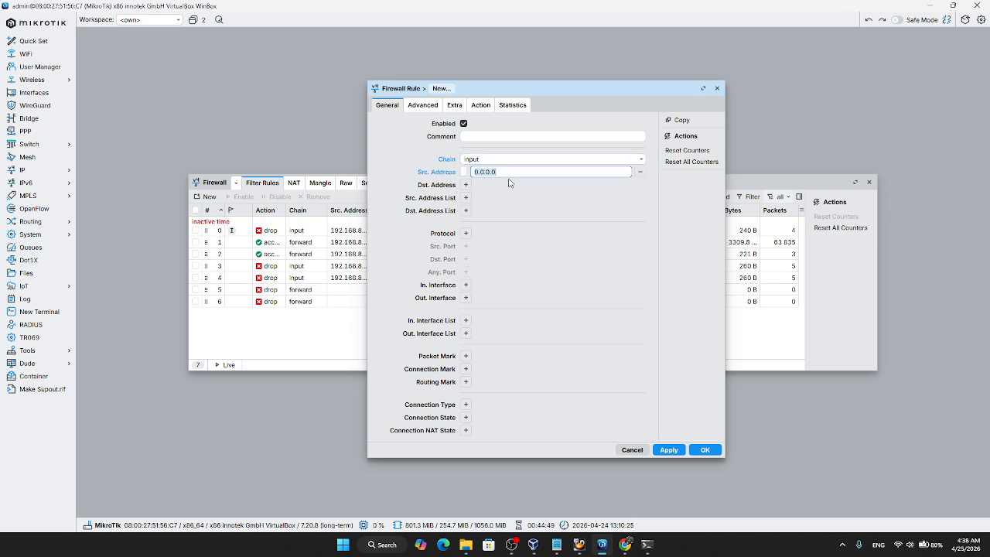
pyautogui.click(515, 175)
pyautogui.write('192')
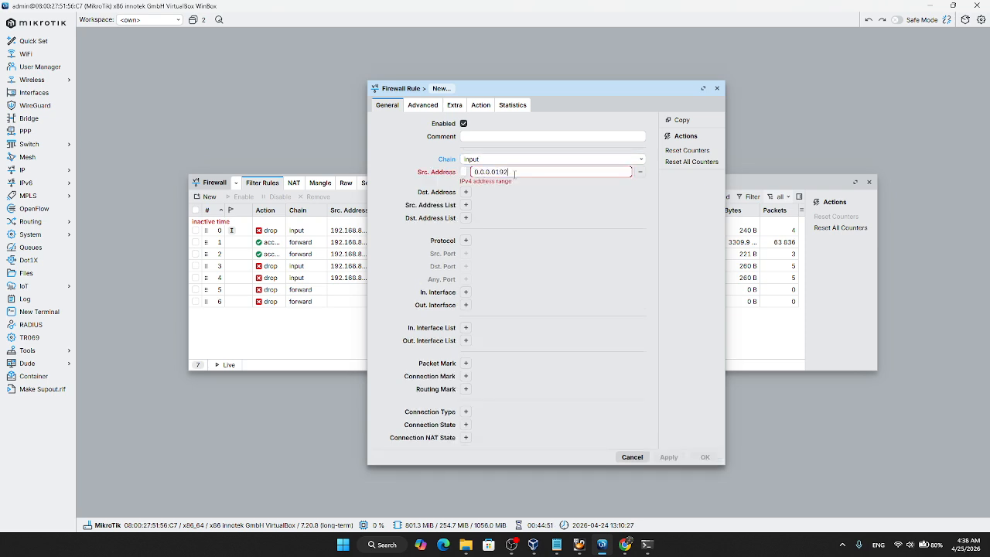
pyautogui.hotkey('ctrl', 'a')
pyautogui.press('BackSpace')
pyautogui.press('BackSpace')
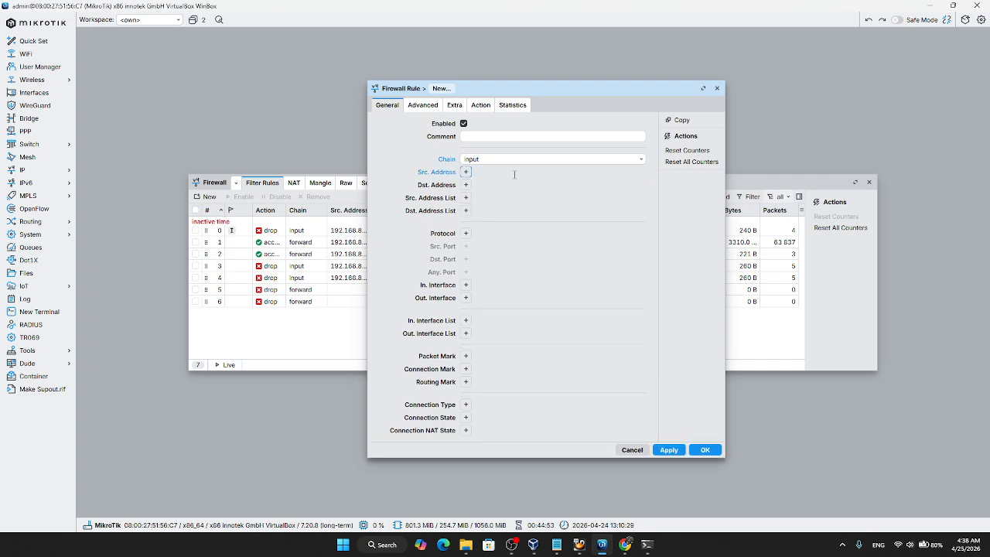
# Step: Set the input-chain rule's source address to 192.168.83.254
pyautogui.click(465, 172)
pyautogui.write('192')
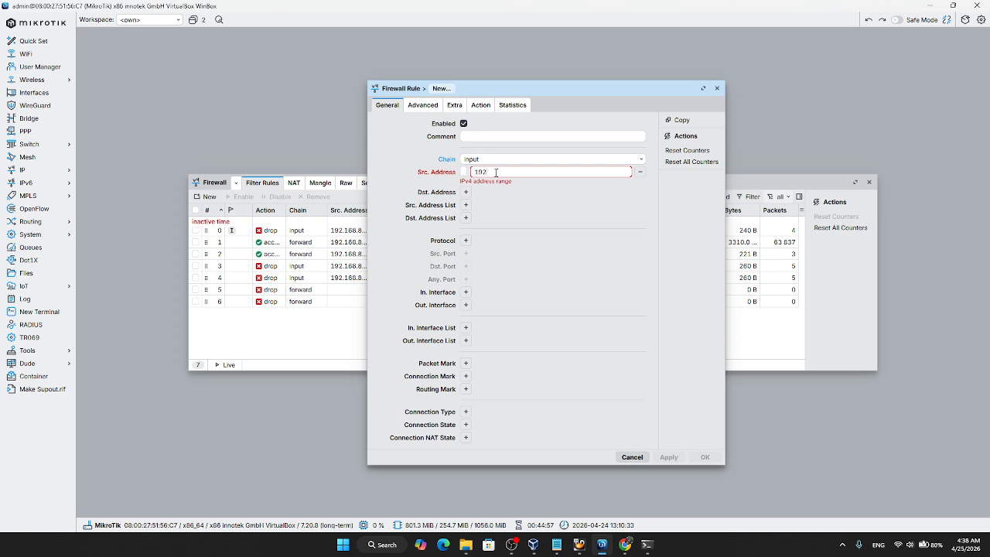
pyautogui.write('.168.83.254')
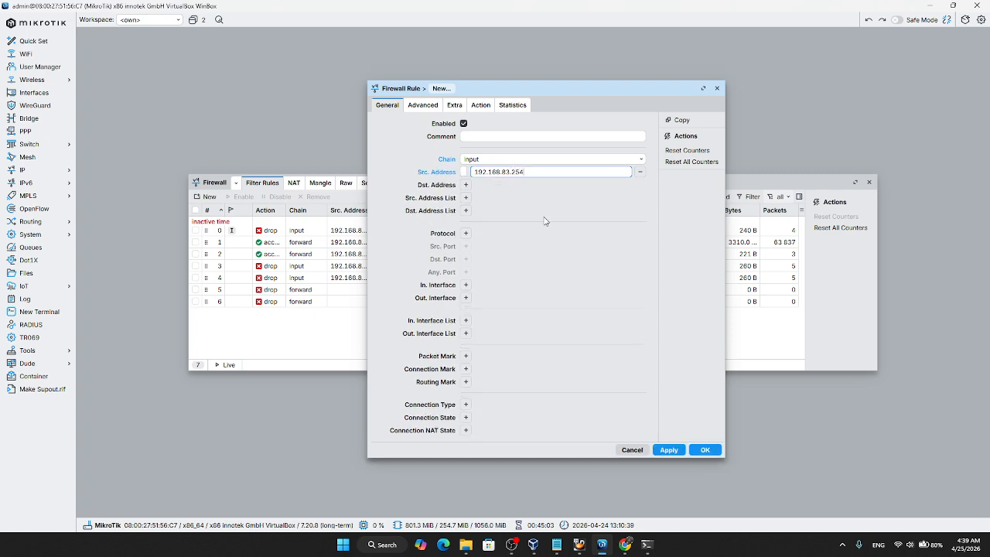
# Step: Match the rule to protocol 6 (tcp) and destination port 8291 with the accept action, and save it
pyautogui.click(465, 233)
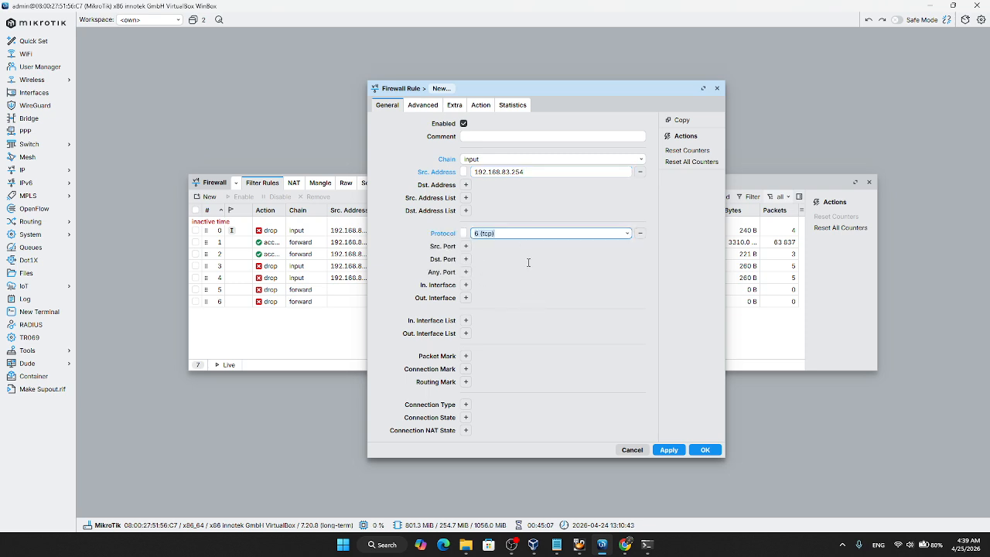
pyautogui.click(467, 259)
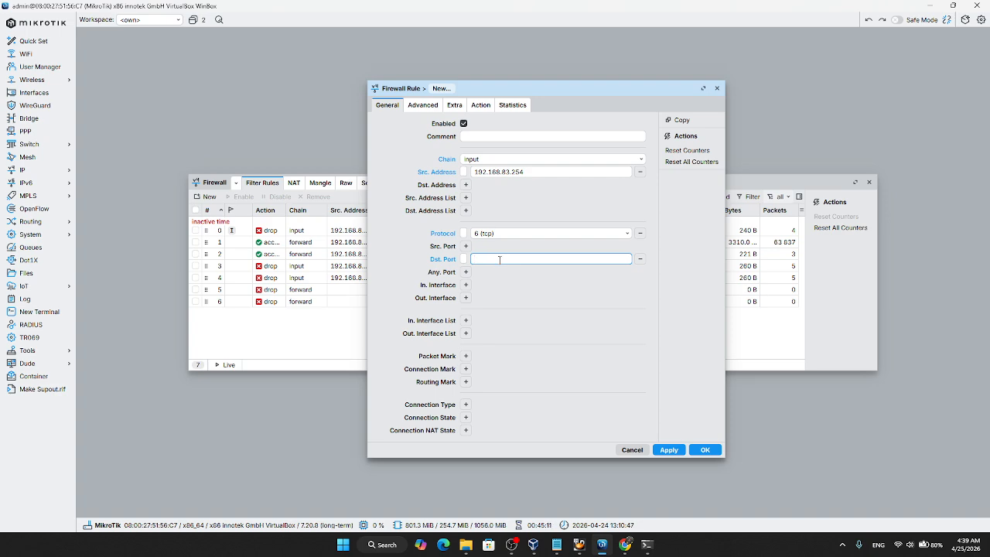
pyautogui.write('8291')
pyautogui.click(480, 105)
pyautogui.click(670, 189)
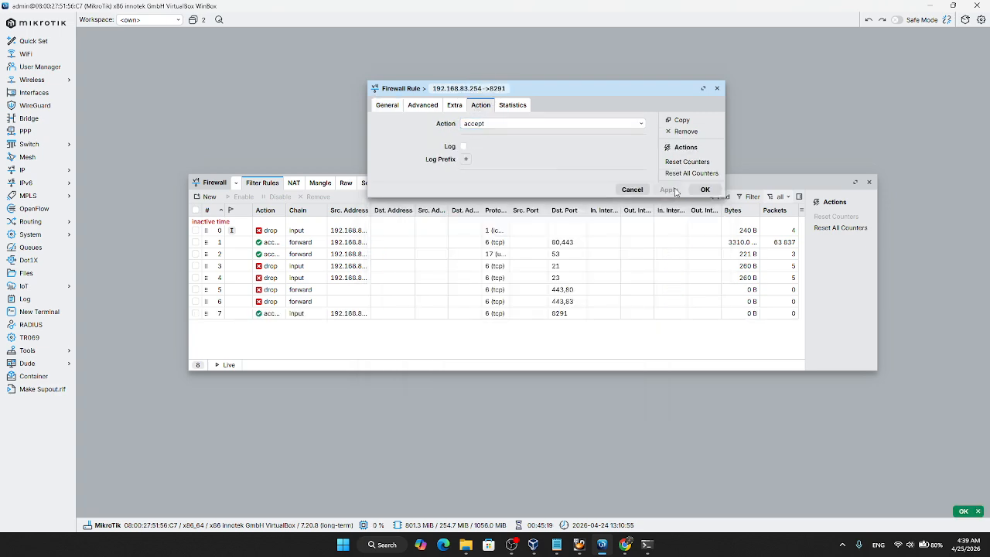
pyautogui.click(704, 189)
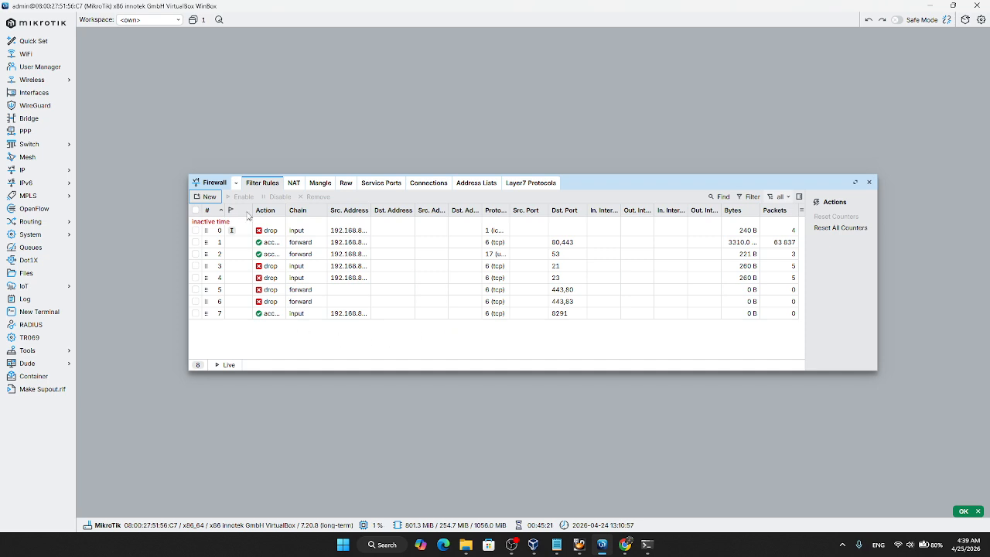
# Step: Start another filter rule with the drop action on the input chain
pyautogui.click(209, 196)
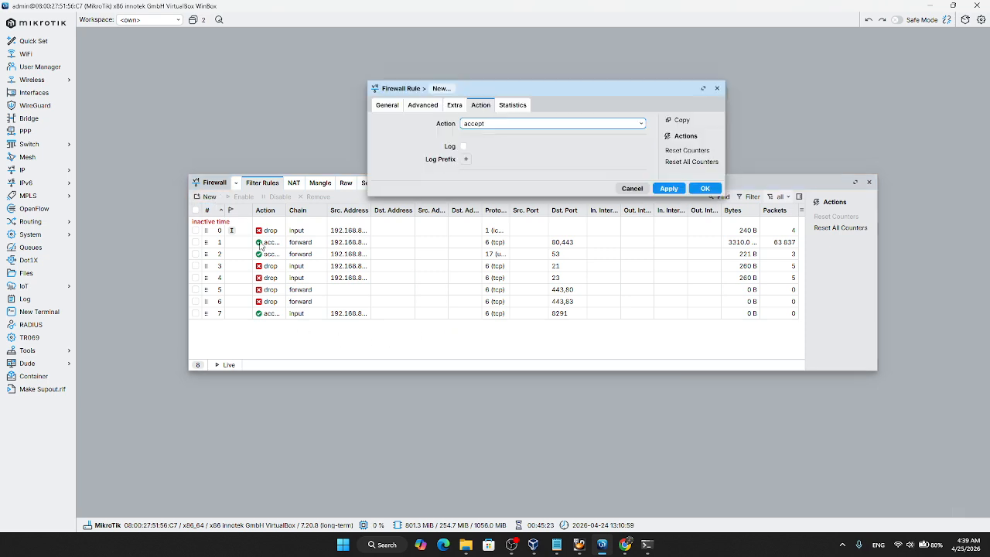
pyautogui.click(493, 124)
pyautogui.click(487, 173)
pyautogui.click(430, 108)
pyautogui.click(387, 109)
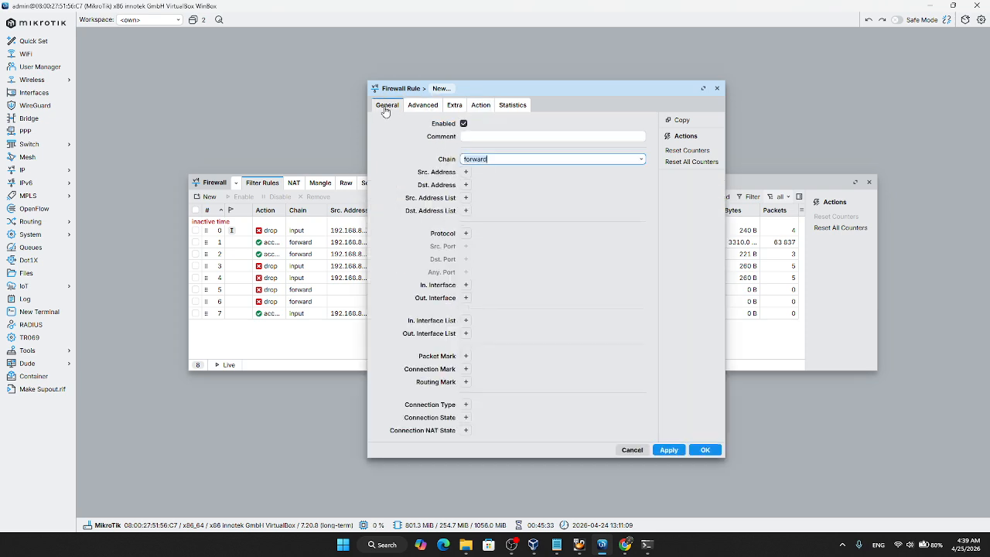
pyautogui.click(641, 160)
pyautogui.click(499, 170)
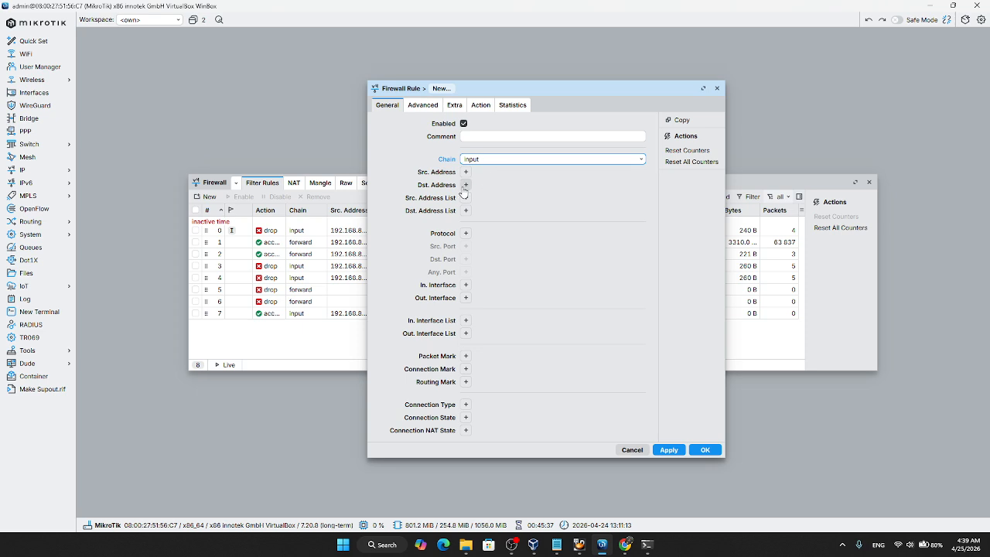
# Step: Give the input-chain drop rule protocol 6 (tcp) and destination port 8291, and save it
pyautogui.click(467, 233)
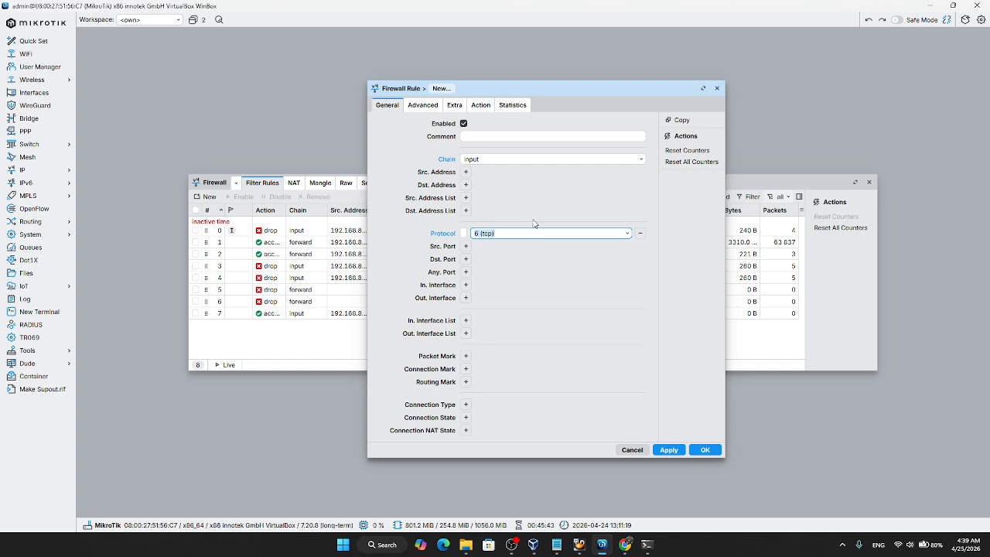
pyautogui.click(465, 259)
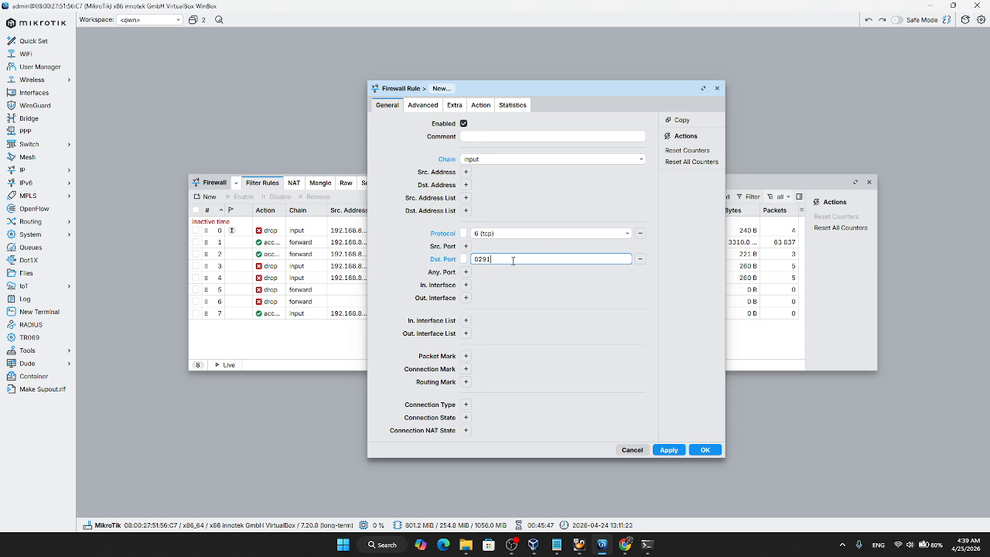
pyautogui.click(481, 104)
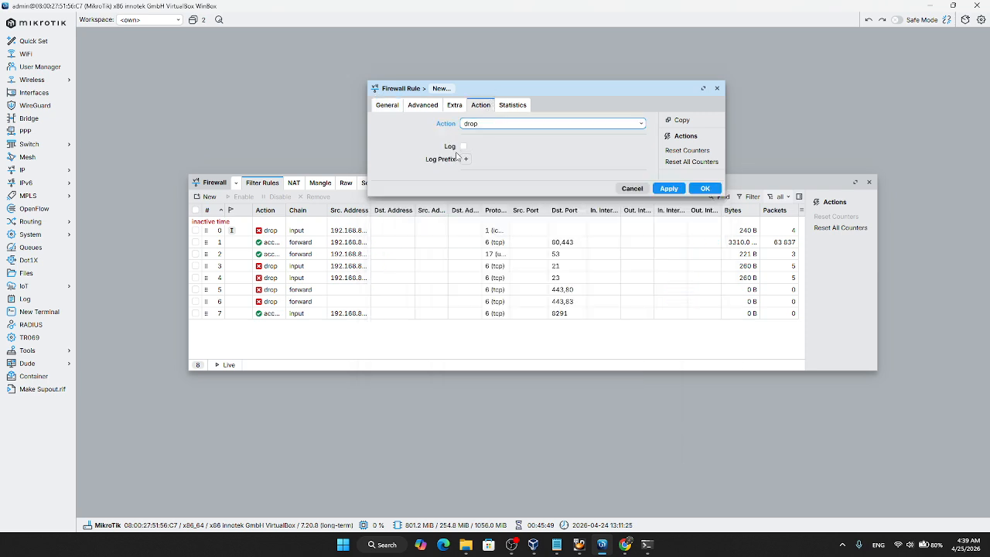
pyautogui.click(682, 188)
pyautogui.click(703, 189)
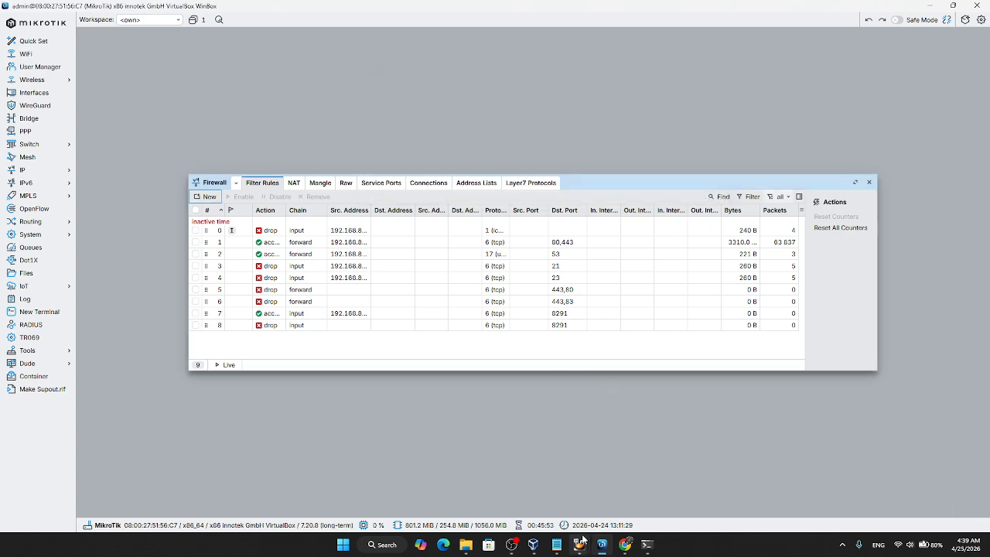
# Step: Switch to the Windows 10 virtual machine and close its command prompt window
pyautogui.moveTo(580, 545)
pyautogui.click(622, 507)
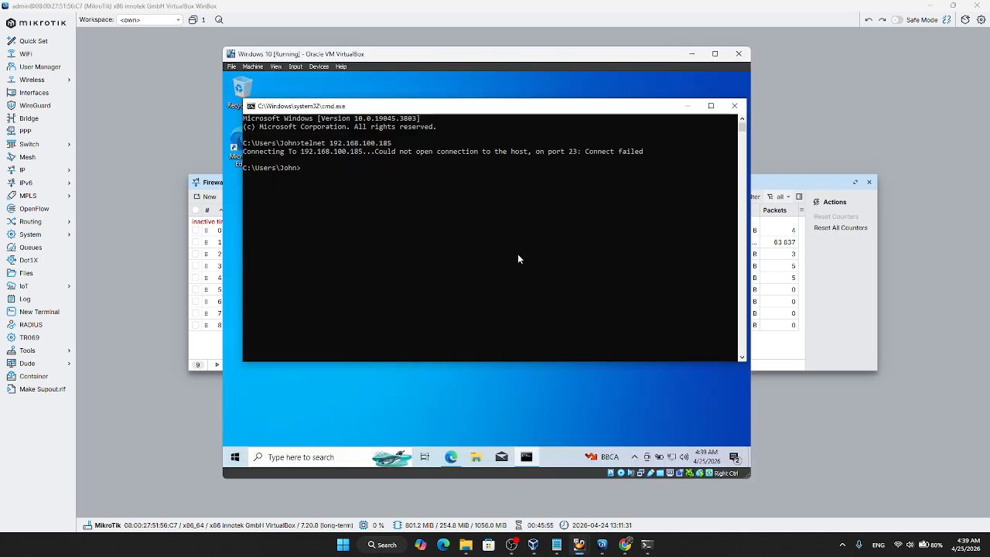
pyautogui.click(734, 106)
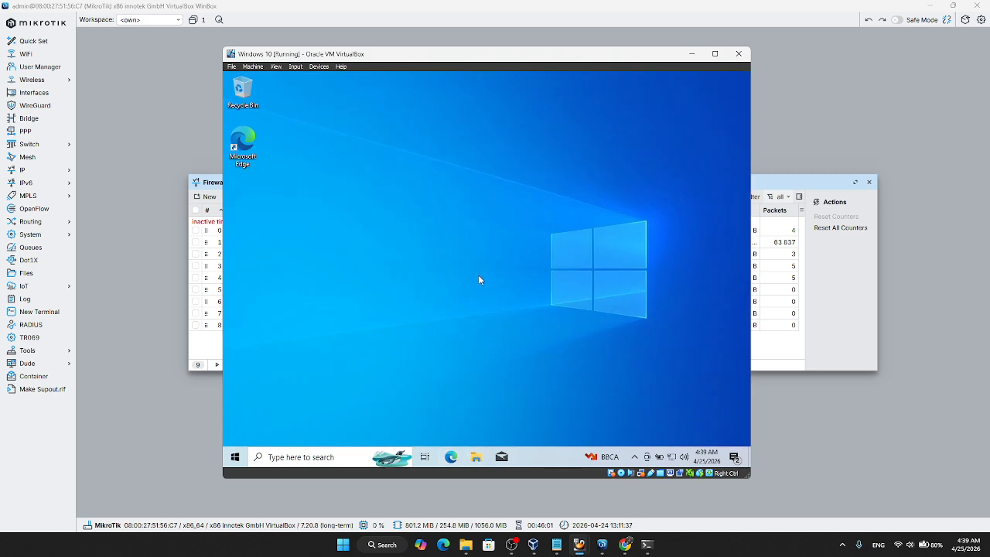
# Step: Run WinBox as administrator from the shared WinBox_Windows (Z:) drive, allowing it to make changes
pyautogui.press('super+e')
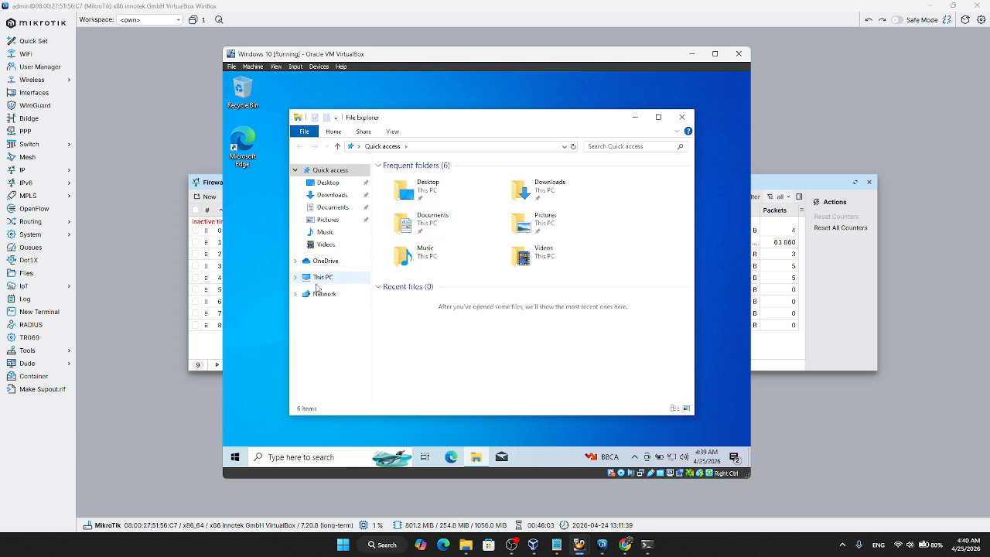
pyautogui.click(318, 279)
pyautogui.doubleClick(448, 362)
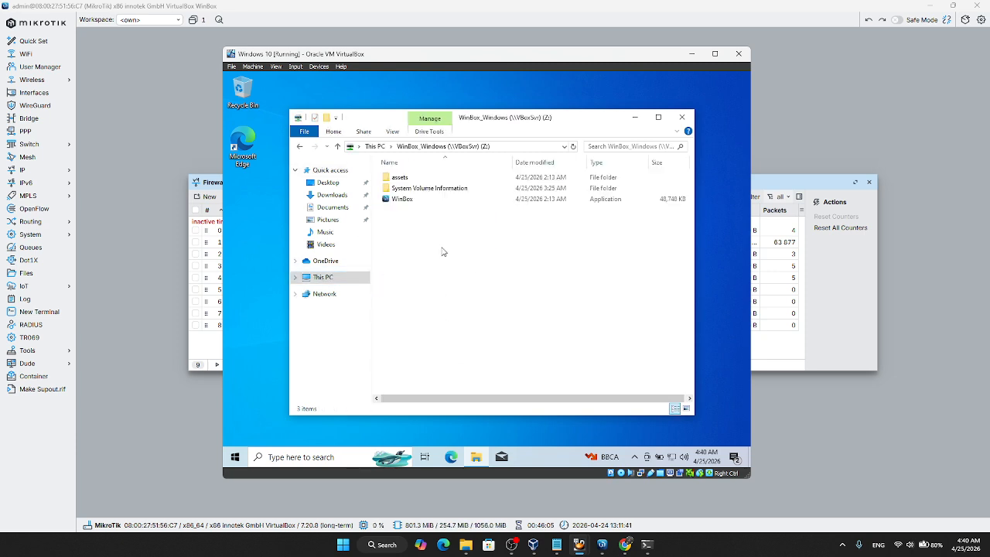
pyautogui.rightClick(446, 199)
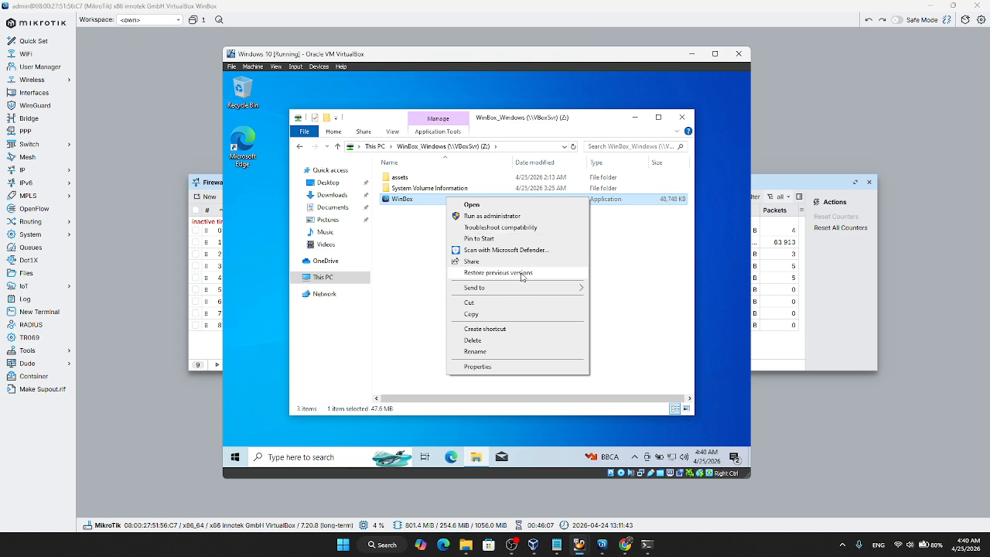
pyautogui.click(517, 217)
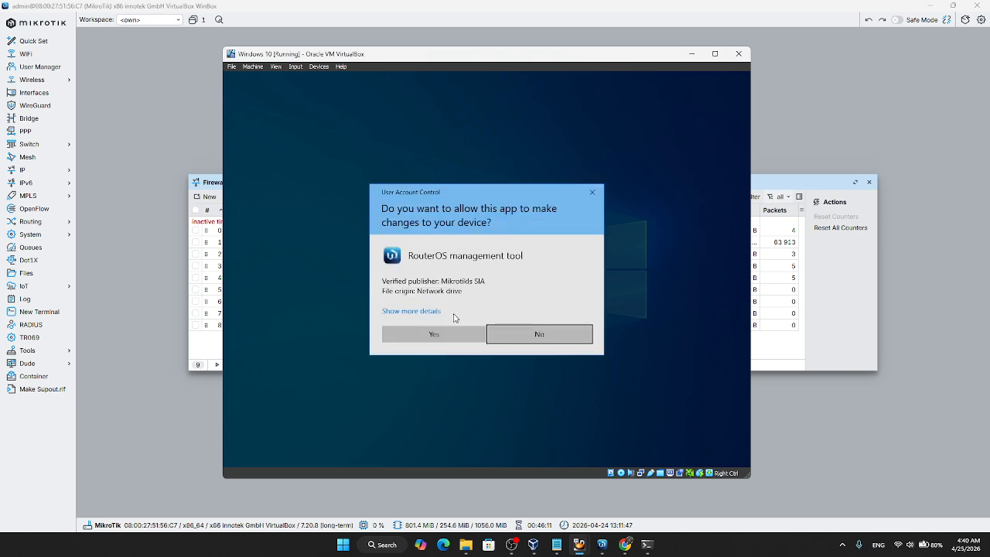
pyautogui.click(436, 332)
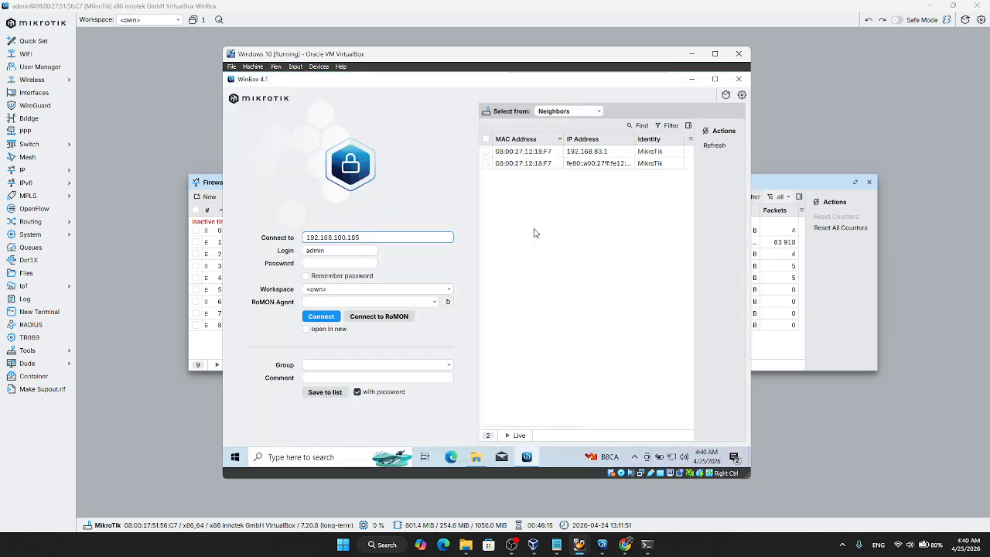
# Step: Enter 192.168.100.185 as the router address to connect to in the client's WinBox
pyautogui.doubleClick(368, 236)
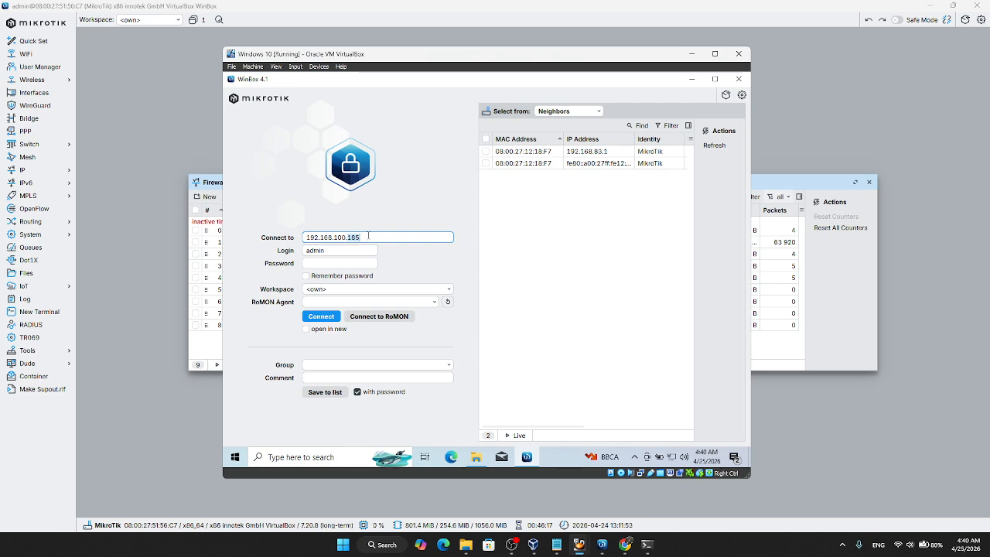
pyautogui.click(408, 237)
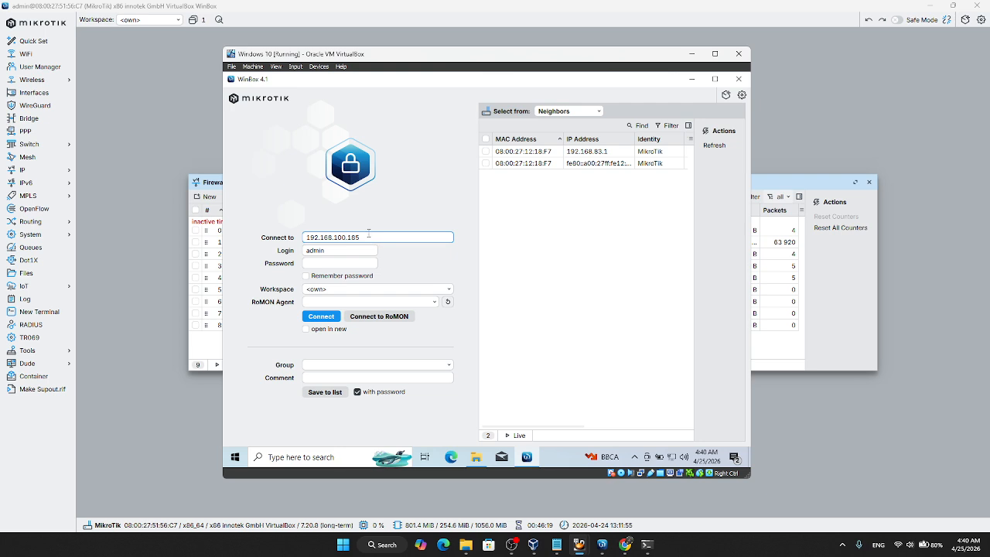
pyautogui.moveTo(345, 236); pyautogui.dragTo(307, 236)
pyautogui.write('192.16')
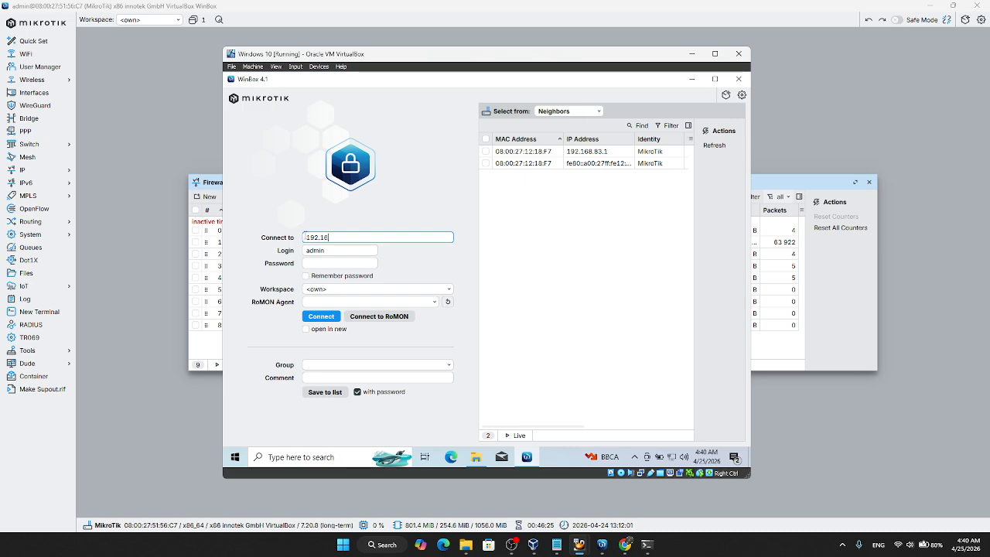
pyautogui.write('8.1000.185')
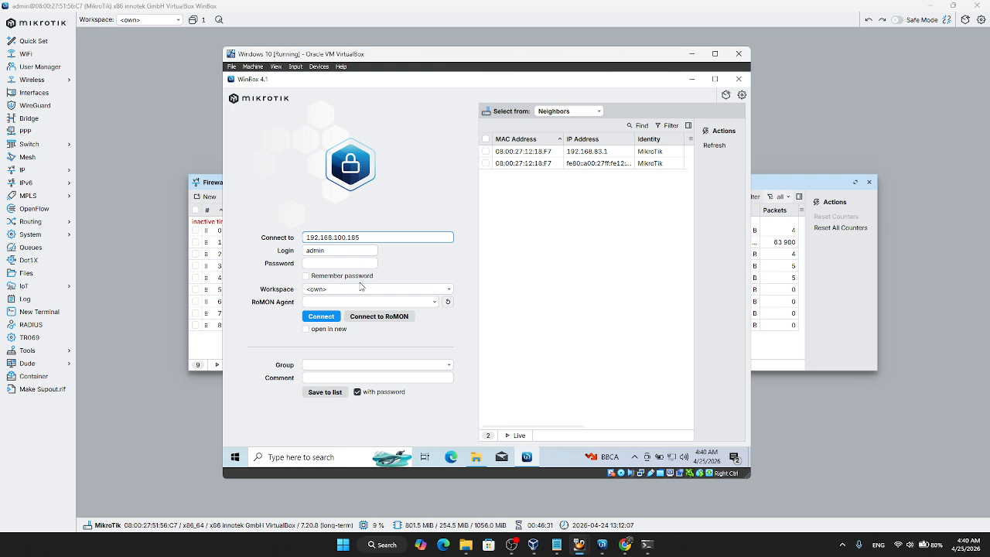
# Step: Enter the admin account password, connect to the router, and dismiss the license notice
pyautogui.click(347, 263)
pyautogui.write('***')
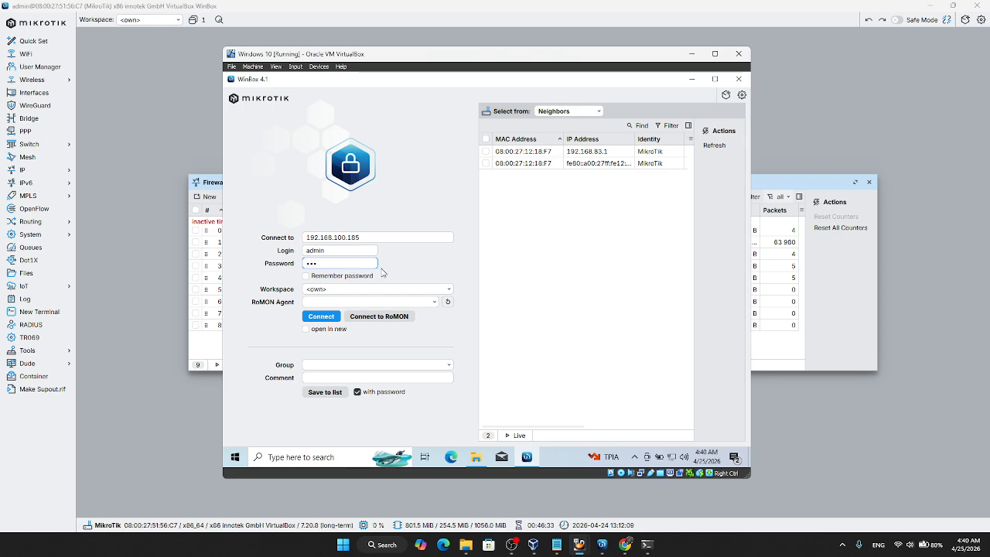
pyautogui.click(331, 317)
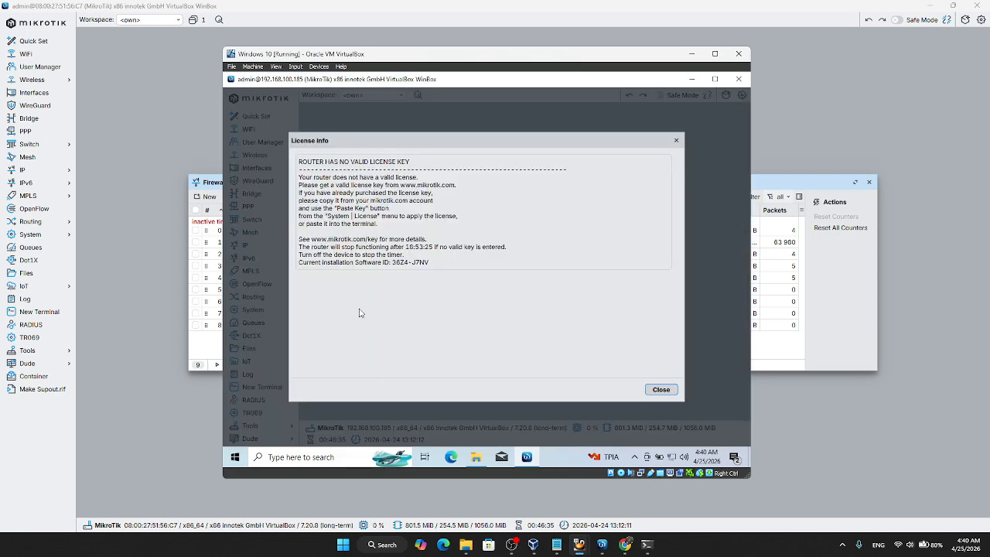
pyautogui.click(659, 390)
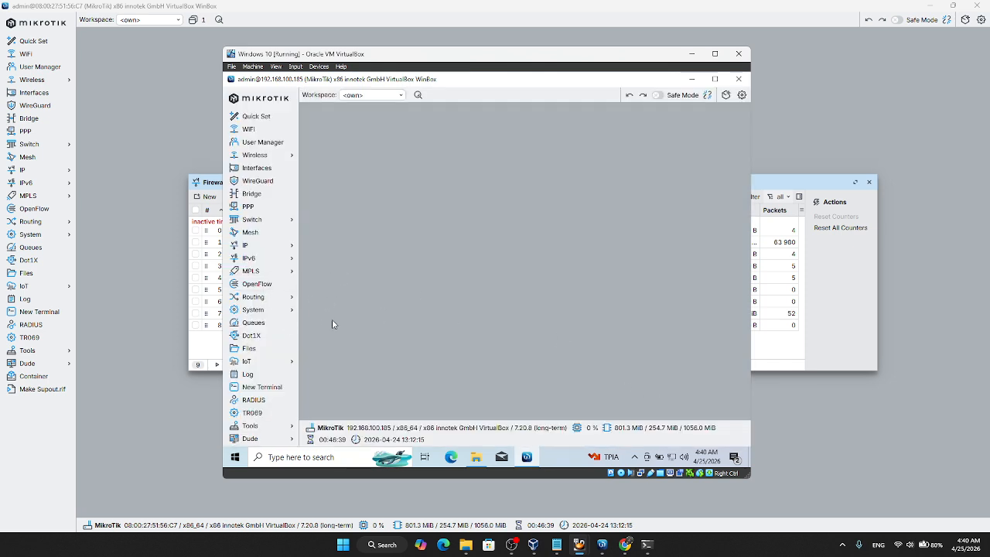
# Step: View the firewall filter rules in the client's WinBox session, and close the session
pyautogui.click(259, 245)
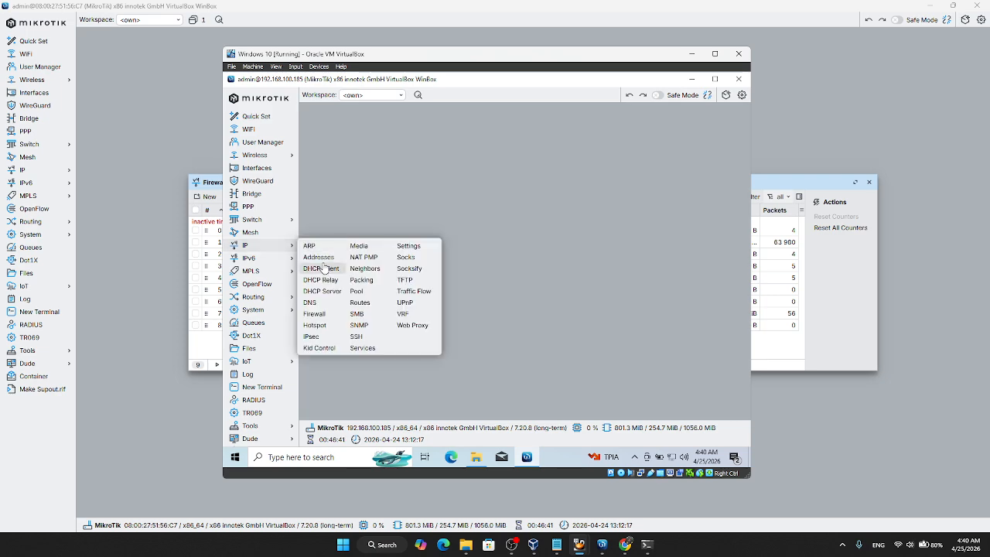
pyautogui.click(314, 313)
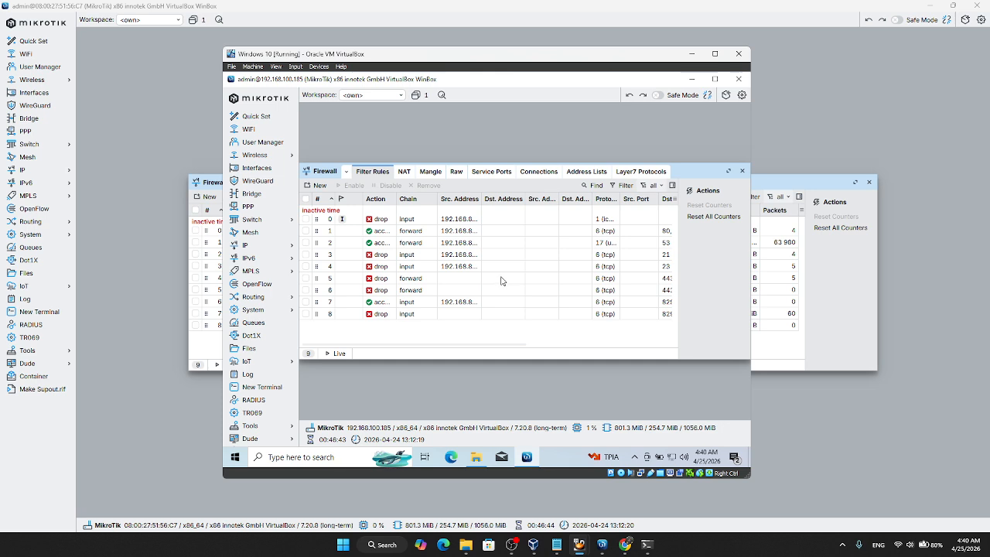
pyautogui.click(742, 171)
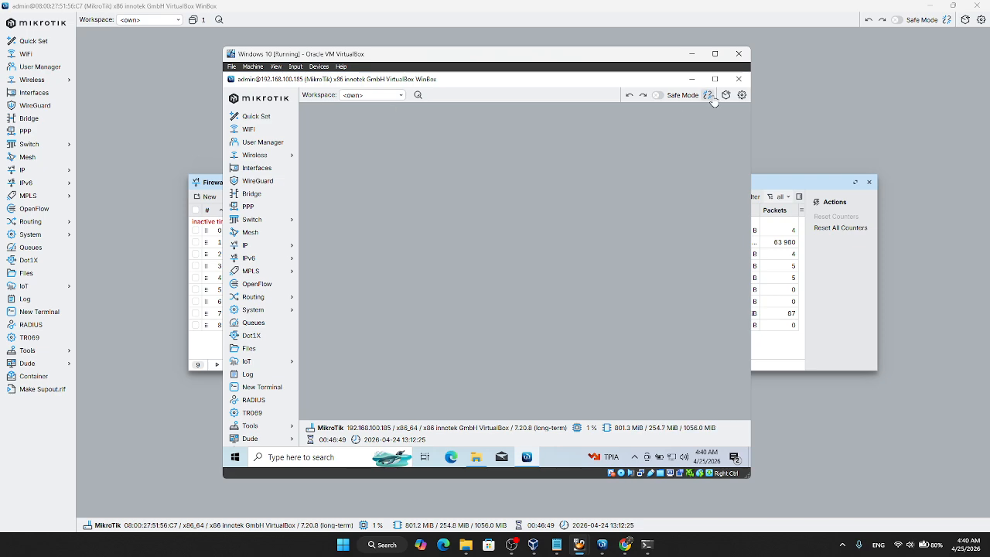
pyautogui.click(737, 80)
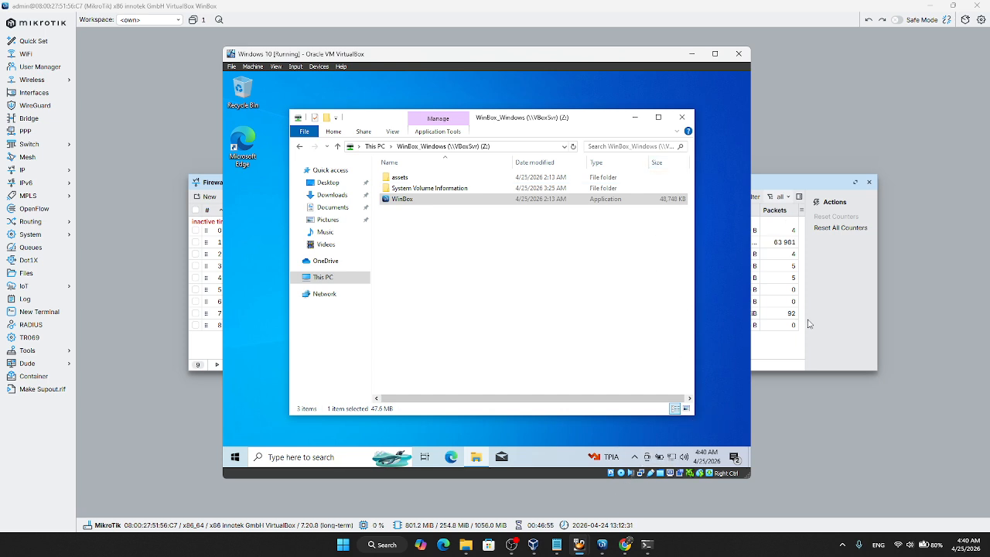
# Step: Switch to the host's WinBox session with the router and close it
pyautogui.click(760, 103)
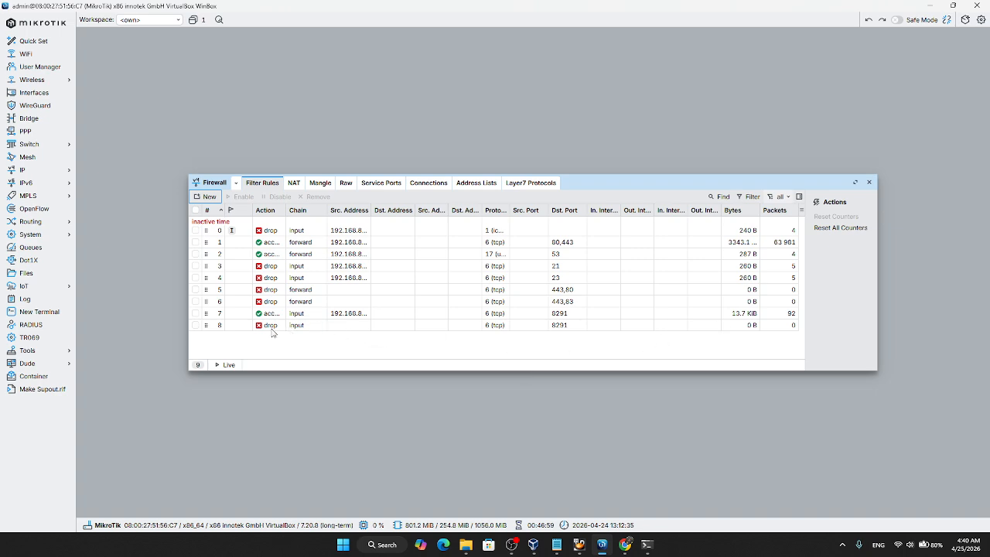
pyautogui.click(603, 545)
pyautogui.click(603, 544)
pyautogui.click(977, 5)
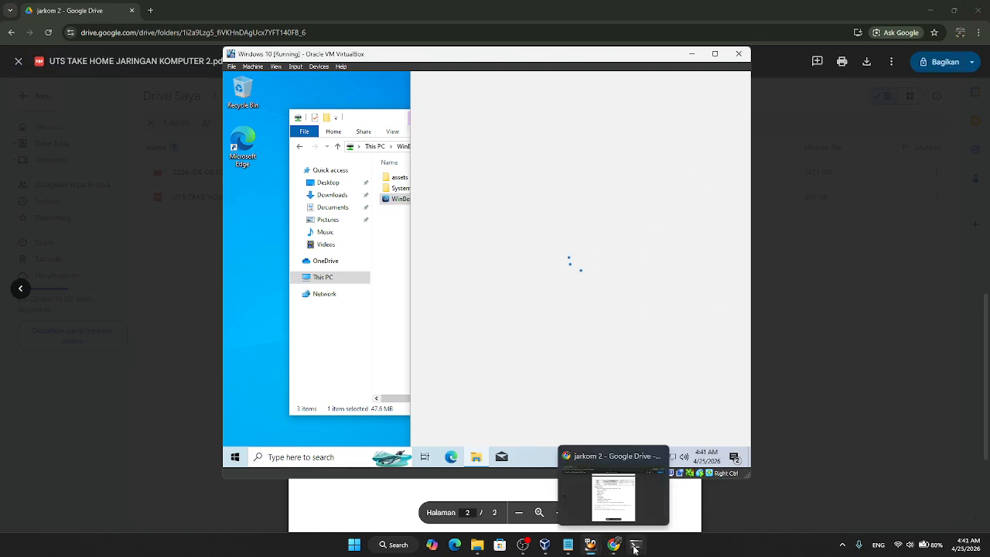
# Step: Open the WinBox_Windows folder inside Downloads > Setup Akademik in the host's File Explorer
pyautogui.click(477, 544)
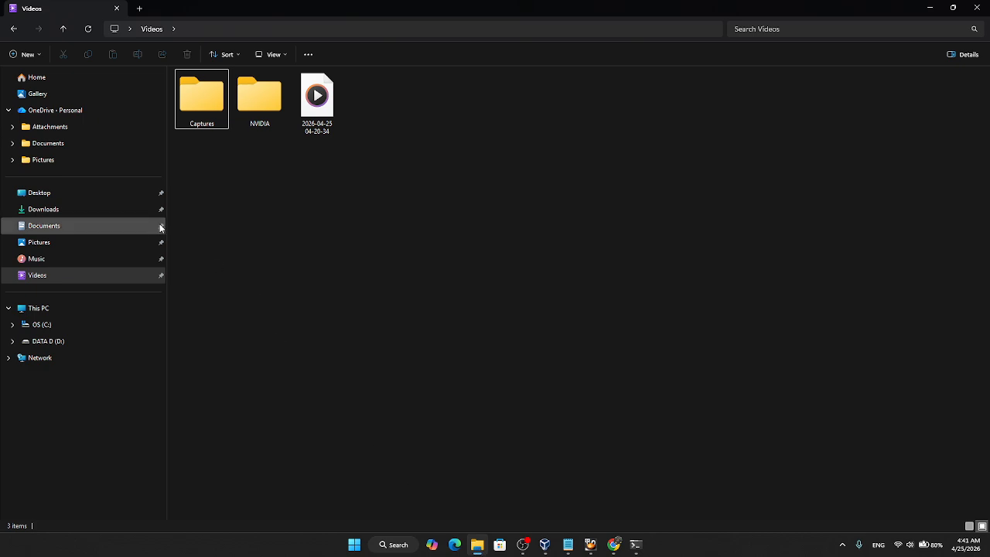
pyautogui.click(74, 231)
pyautogui.click(43, 209)
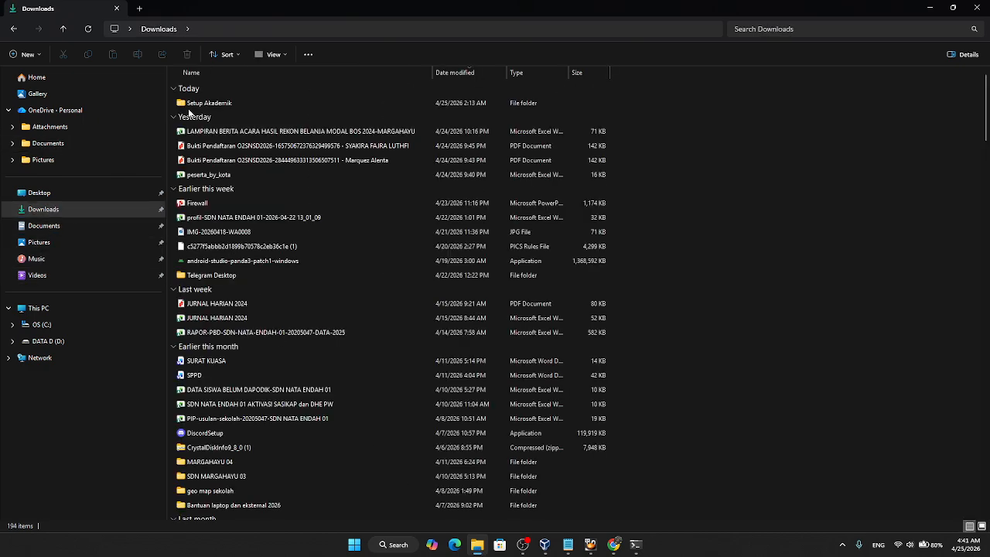
pyautogui.doubleClick(198, 105)
pyautogui.click(246, 121)
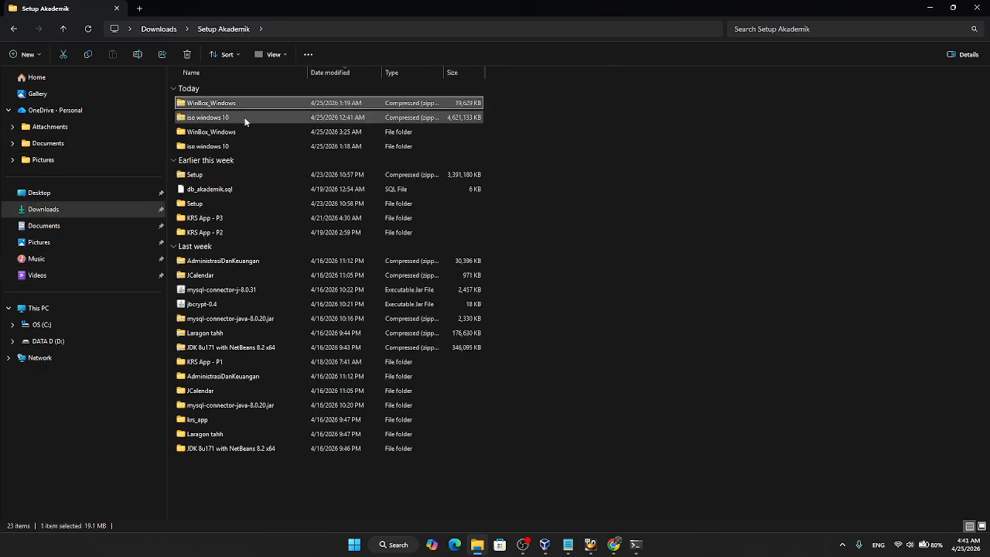
pyautogui.doubleClick(230, 133)
# Step: Run the host's WinBox application as administrator
pyautogui.click(249, 107)
pyautogui.rightClick(251, 108)
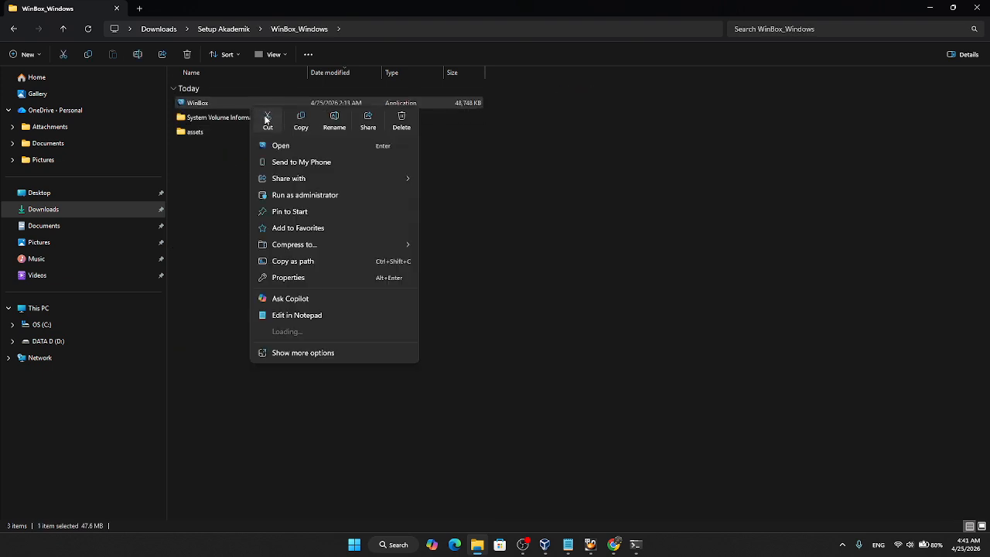
pyautogui.click(307, 198)
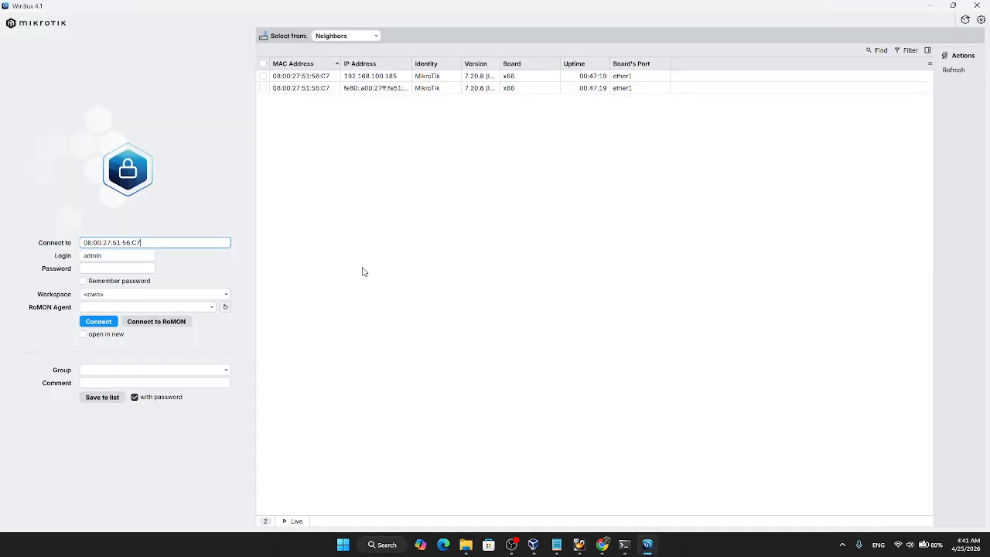
# Step: Try to connect to 192.168.100.185 as admin from the host's WinBox using the account password, and close WinBox
pyautogui.moveTo(154, 240); pyautogui.dragTo(87, 242)
pyautogui.write('192.168.100.185')
pyautogui.click(89, 272)
pyautogui.click(99, 321)
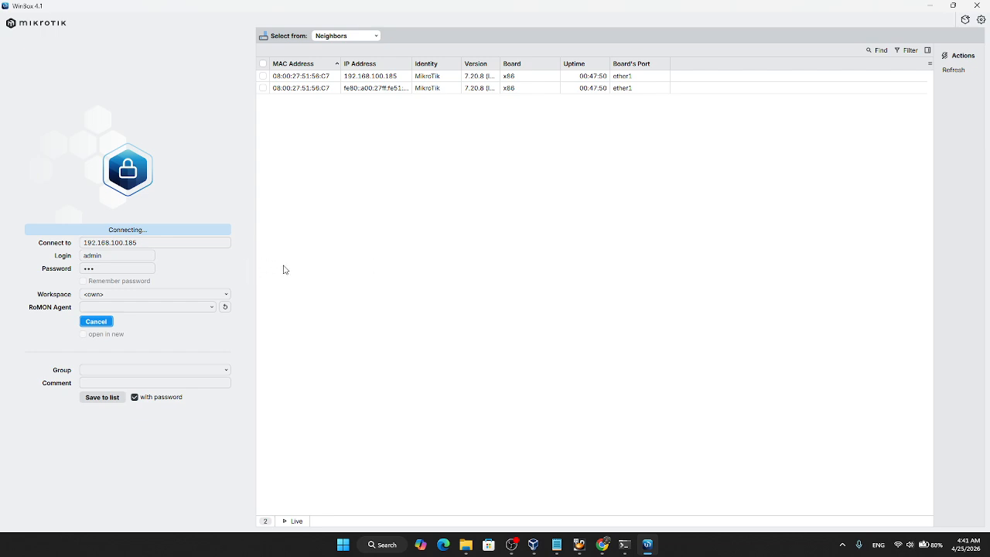
pyautogui.click(978, 5)
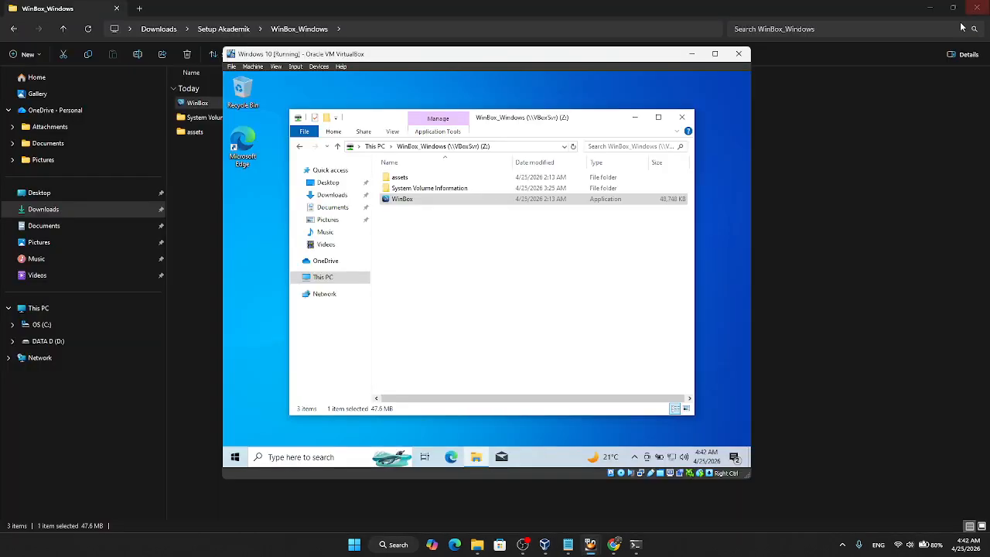
# Step: Return to the host's WinBox_Windows folder and relaunch WinBox as administrator
pyautogui.click(477, 545)
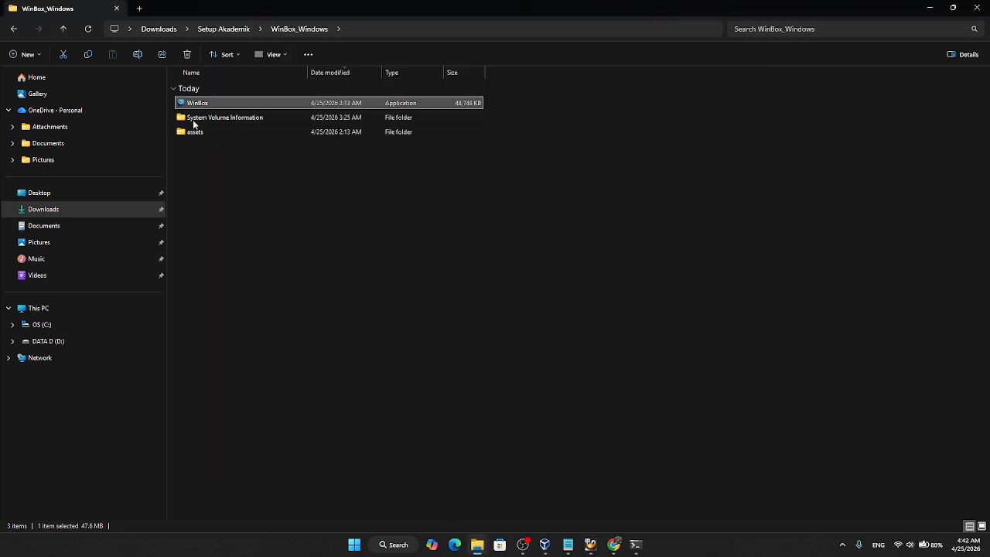
pyautogui.rightClick(200, 111)
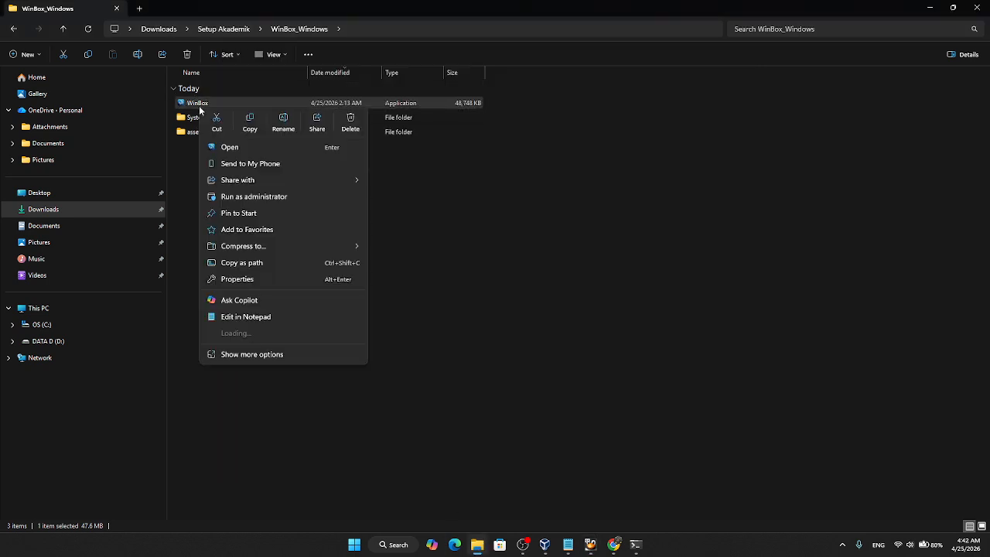
pyautogui.click(250, 194)
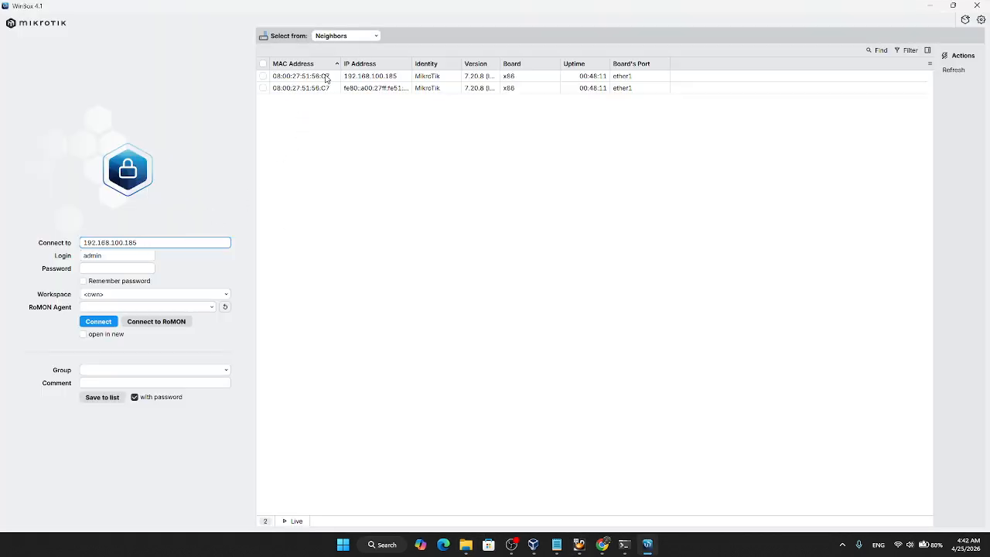
# Step: Connect to the router by its MAC address 08:00:27:51:56:C7, entering the admin account password, and dismiss the license notice
pyautogui.click(313, 78)
pyautogui.click(130, 269)
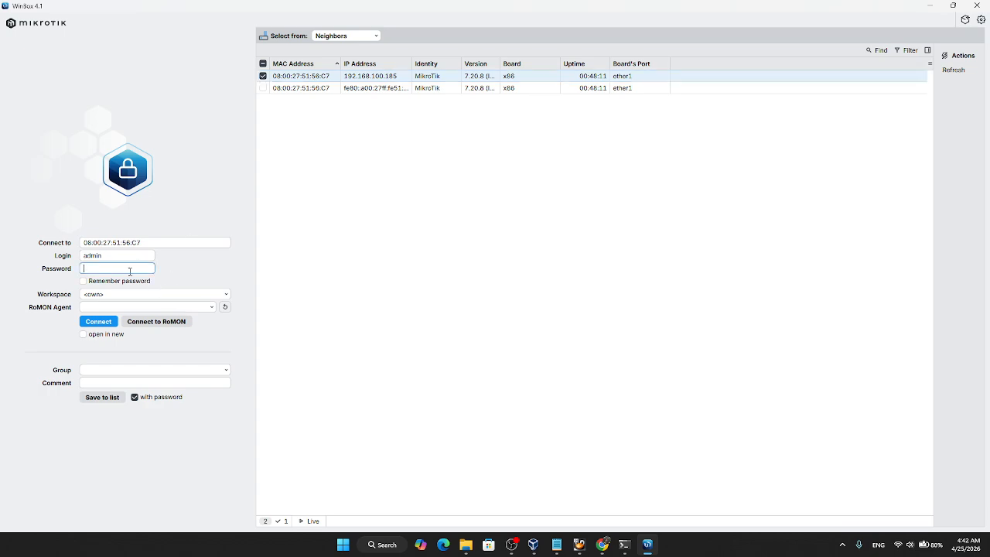
pyautogui.click(101, 322)
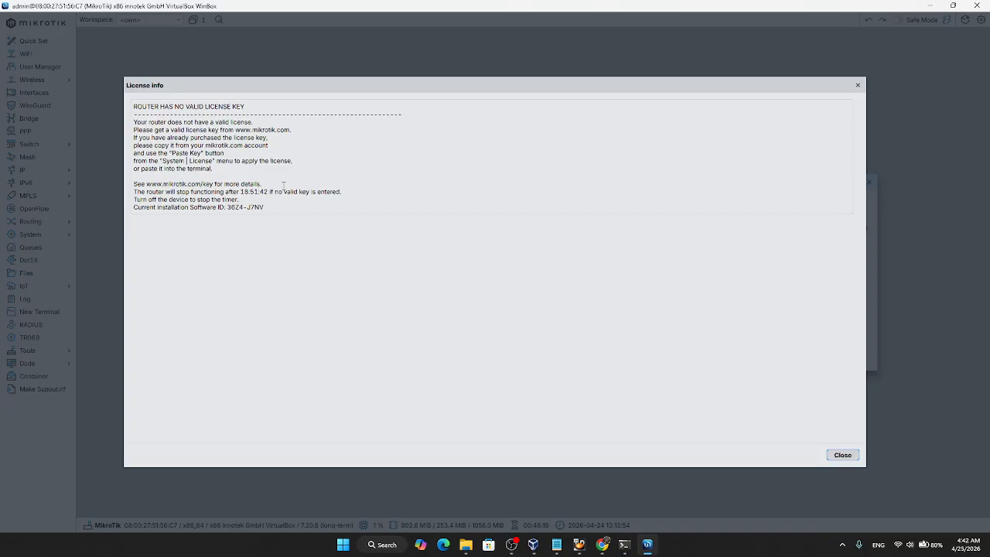
pyautogui.click(841, 455)
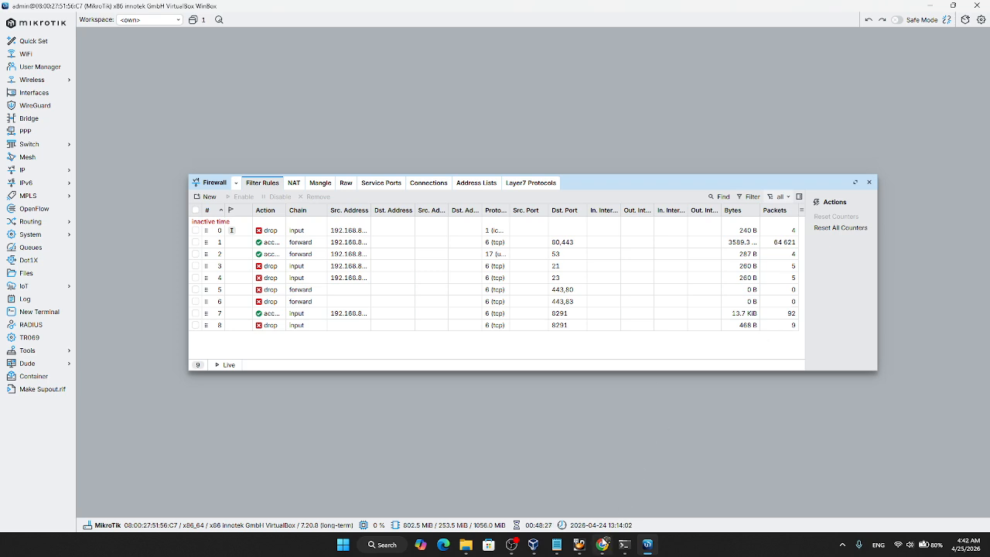
# Step: Switch to the exam PDF in Google Drive and review its firewall requirements, IP address provisions and network topology
pyautogui.click(603, 544)
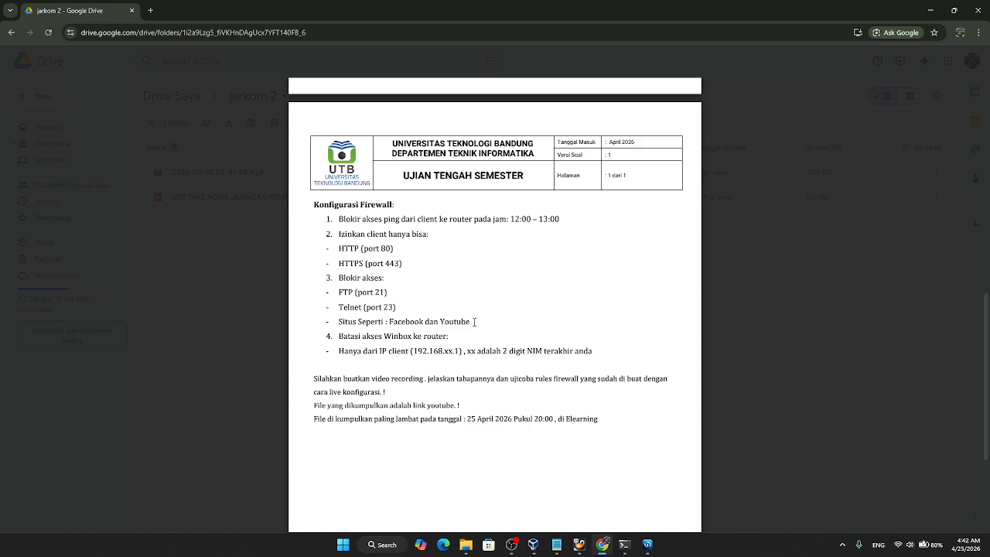
pyautogui.scroll(1, 541, 309)
pyautogui.scroll(-1, 598, 299)
pyautogui.scroll(4, 445, 228)
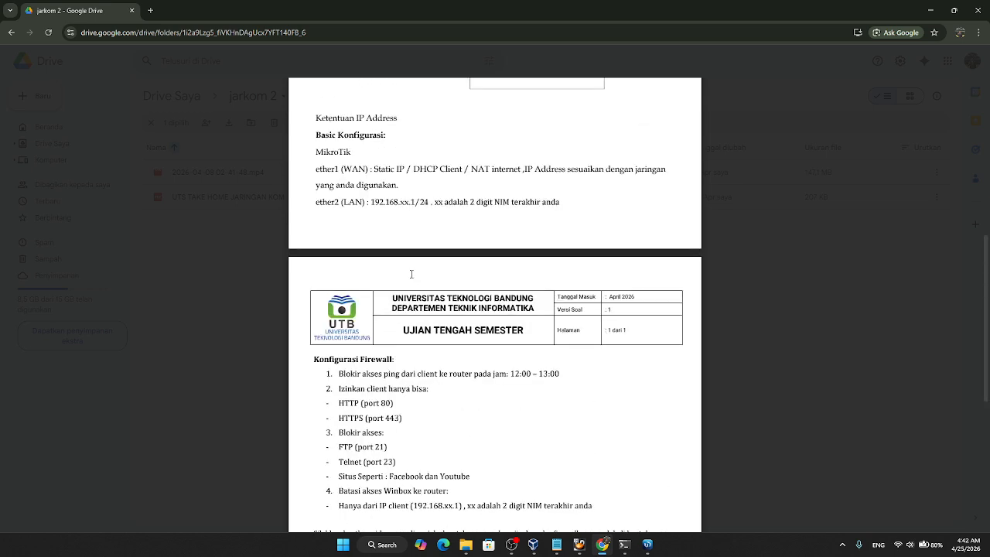
pyautogui.scroll(2, 381, 270)
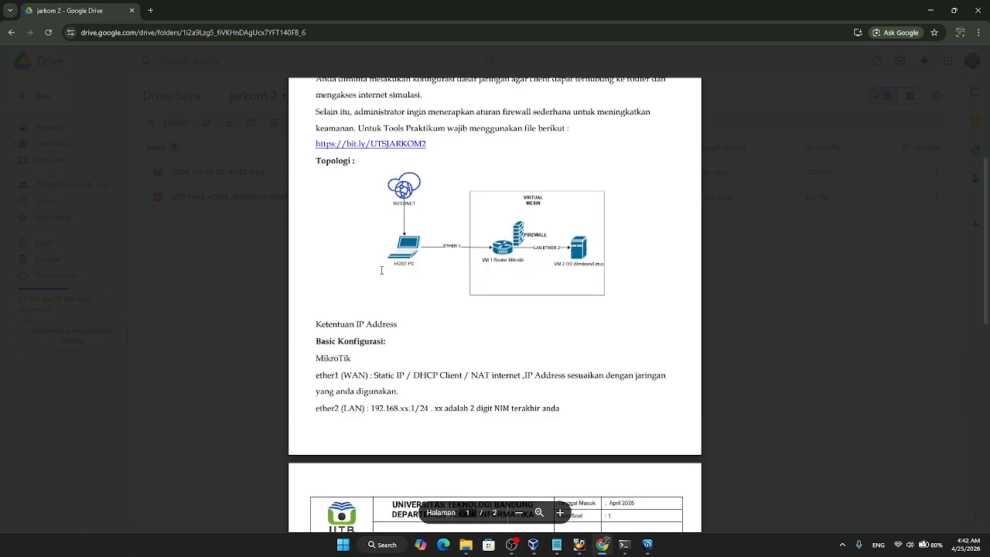